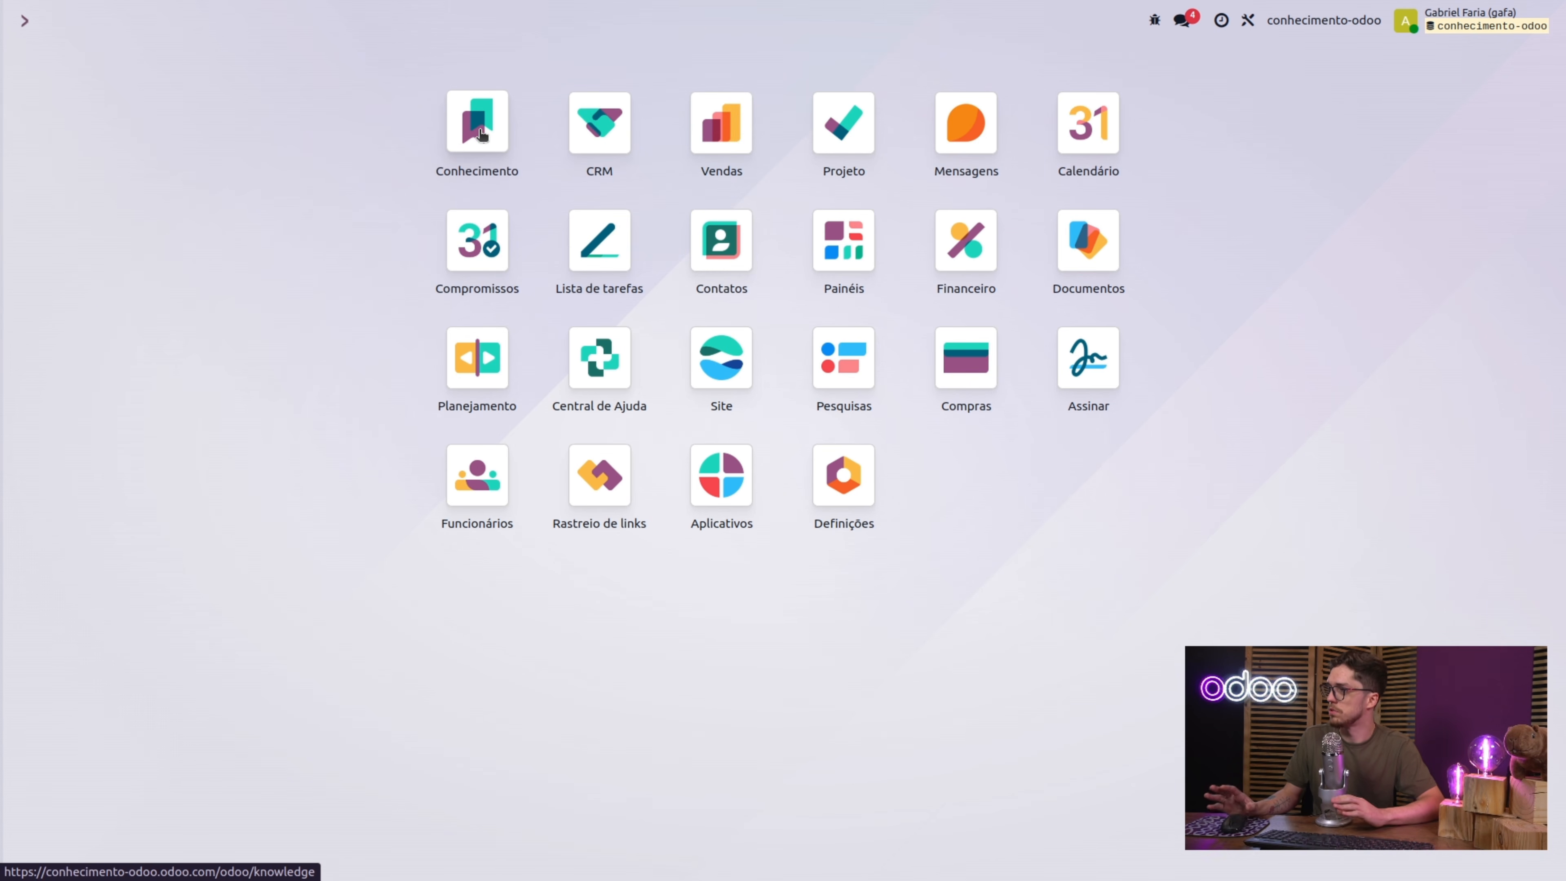
# - Open the Conhecimento app and look through the Boas-vindas, Administrator article from beginning to end
pyautogui.click(481, 122)
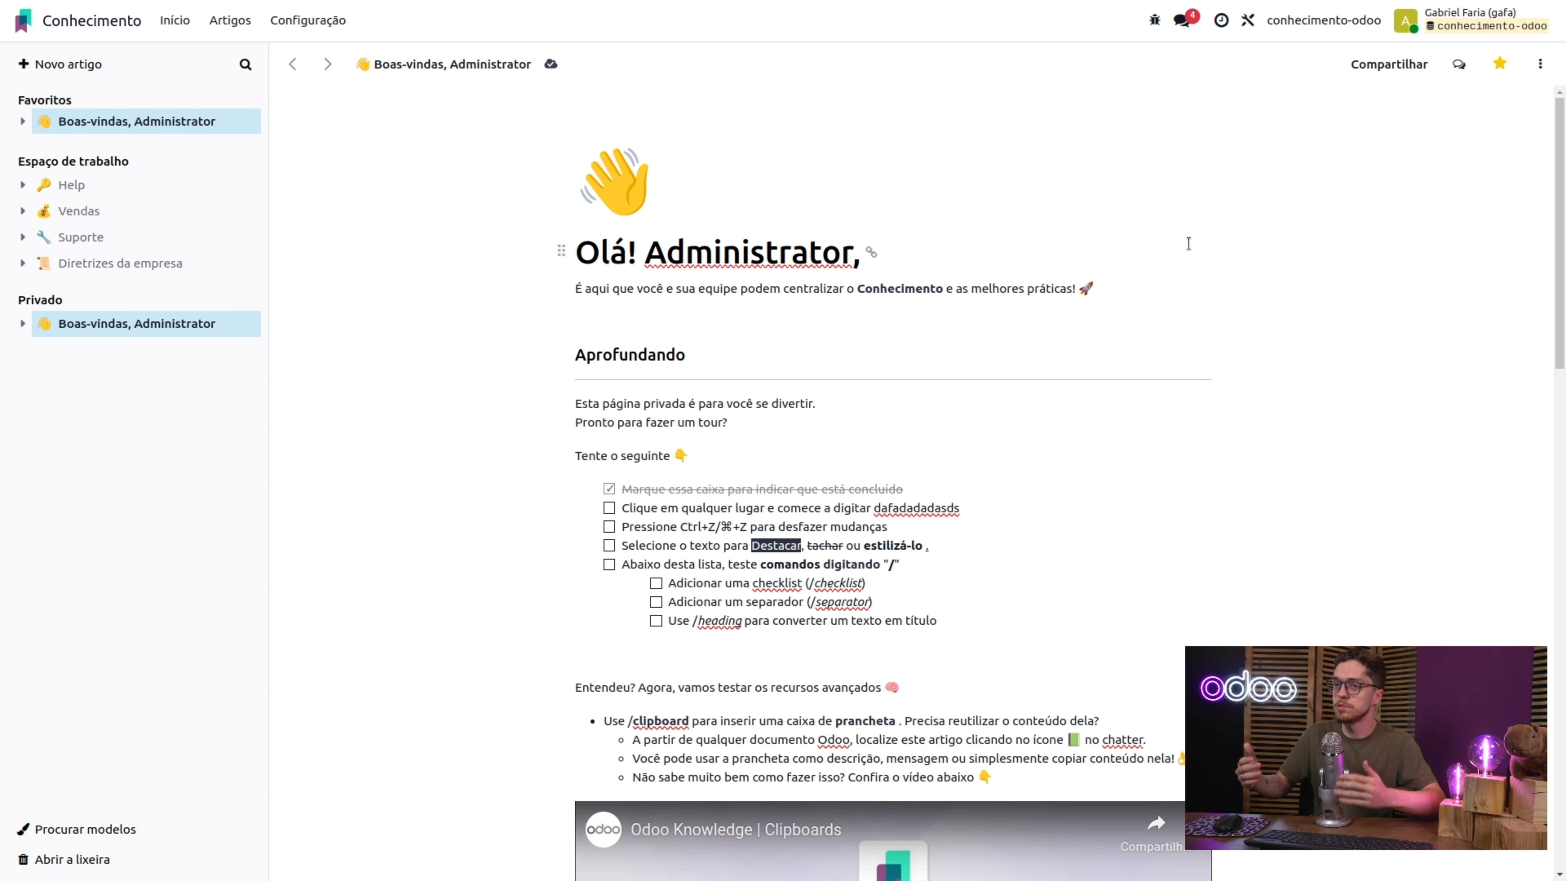
pyautogui.scroll(-3, 1116, 313)
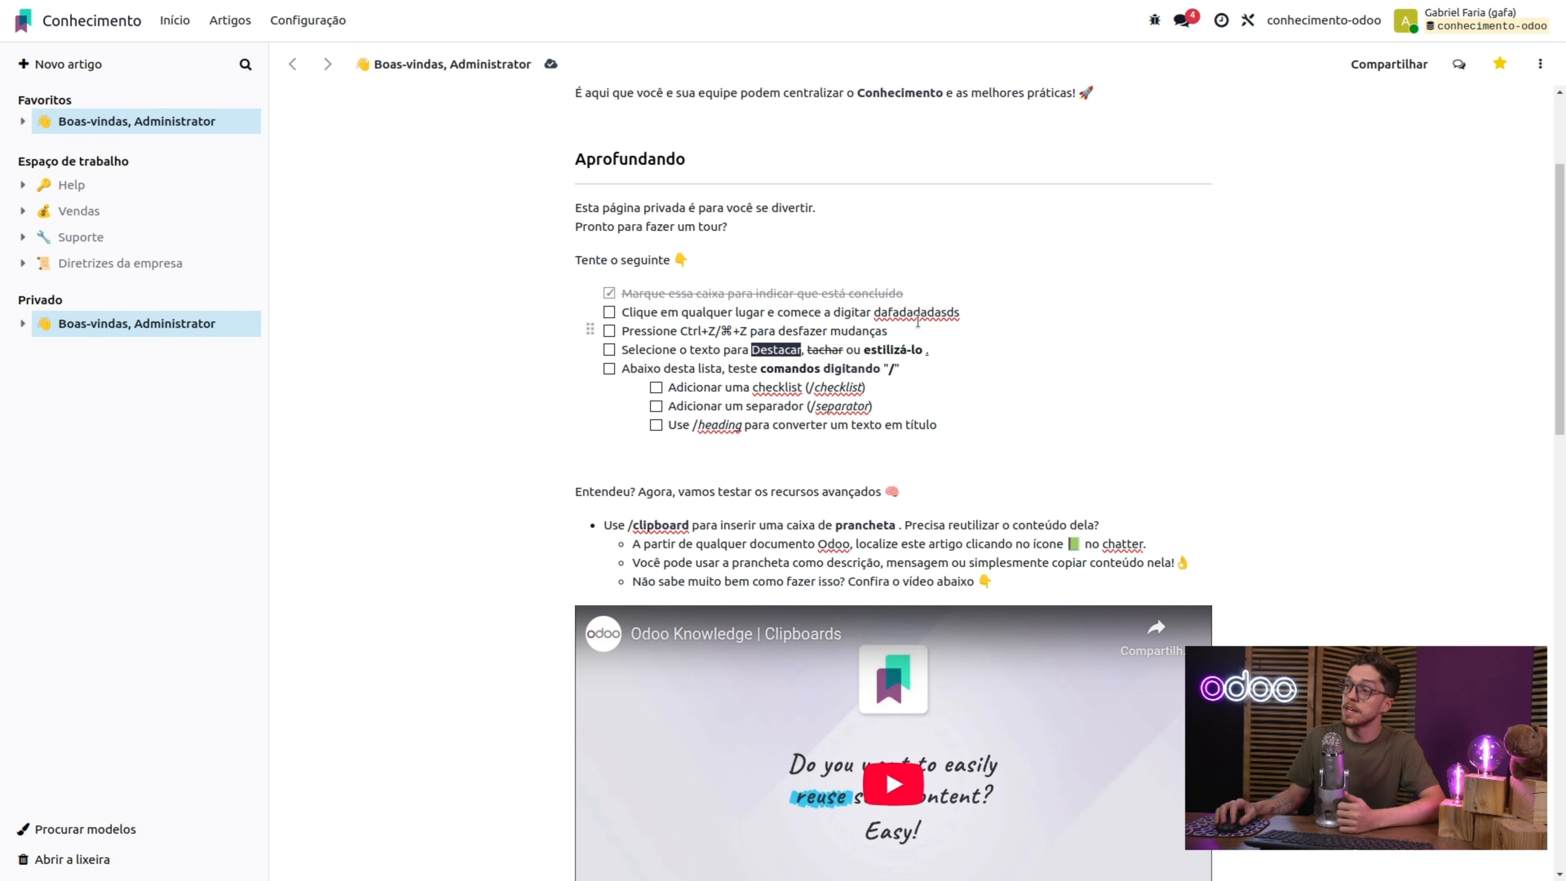
pyautogui.scroll(-1, 1093, 346)
pyautogui.scroll(-15, 1289, 343)
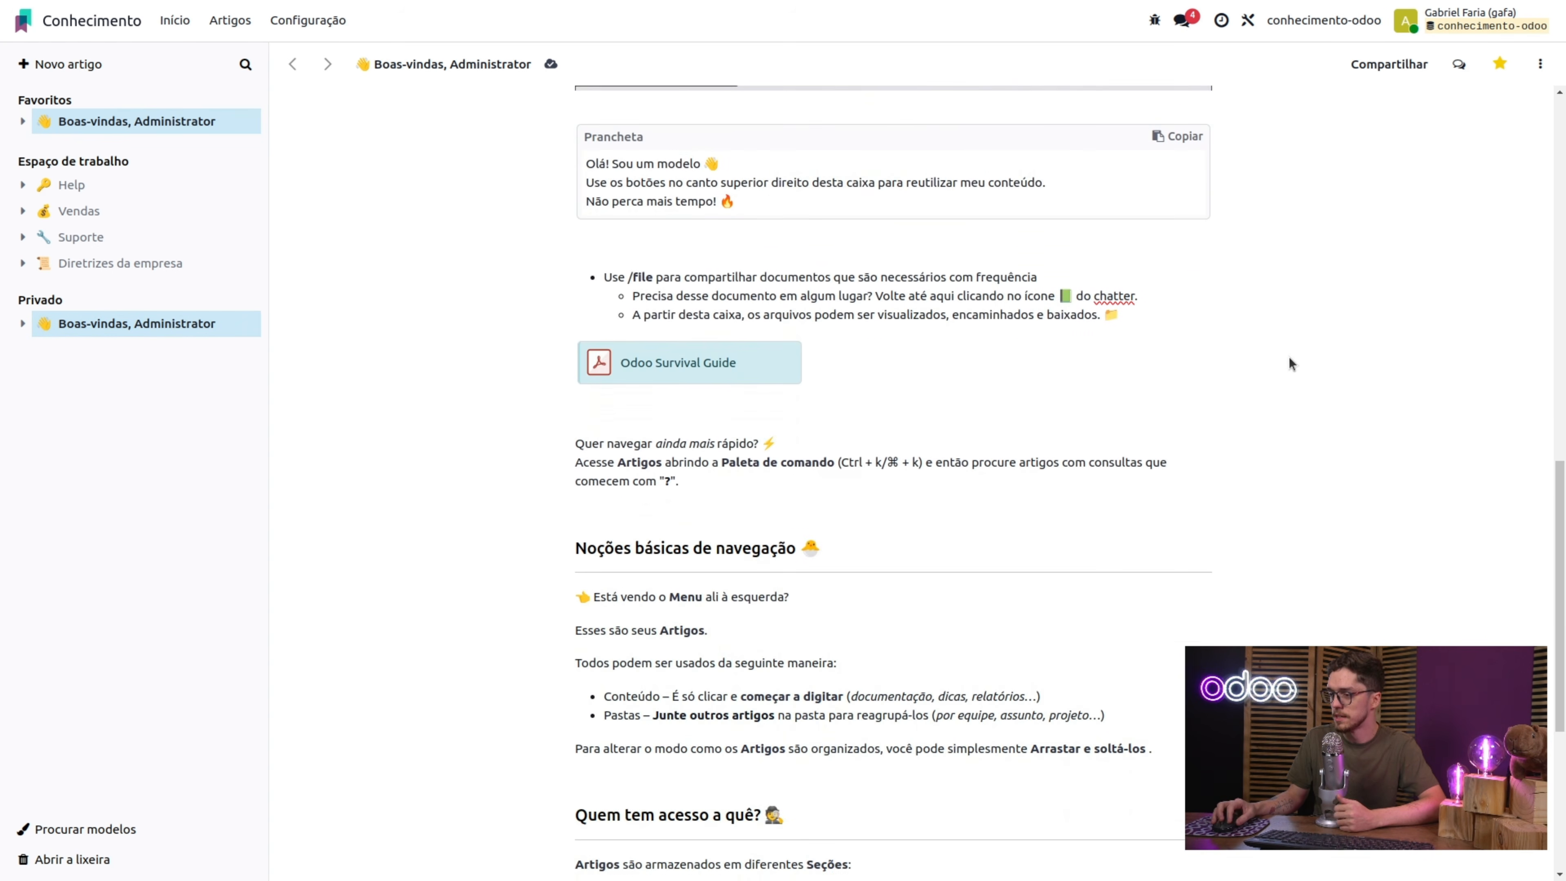
pyautogui.scroll(-3, 1285, 357)
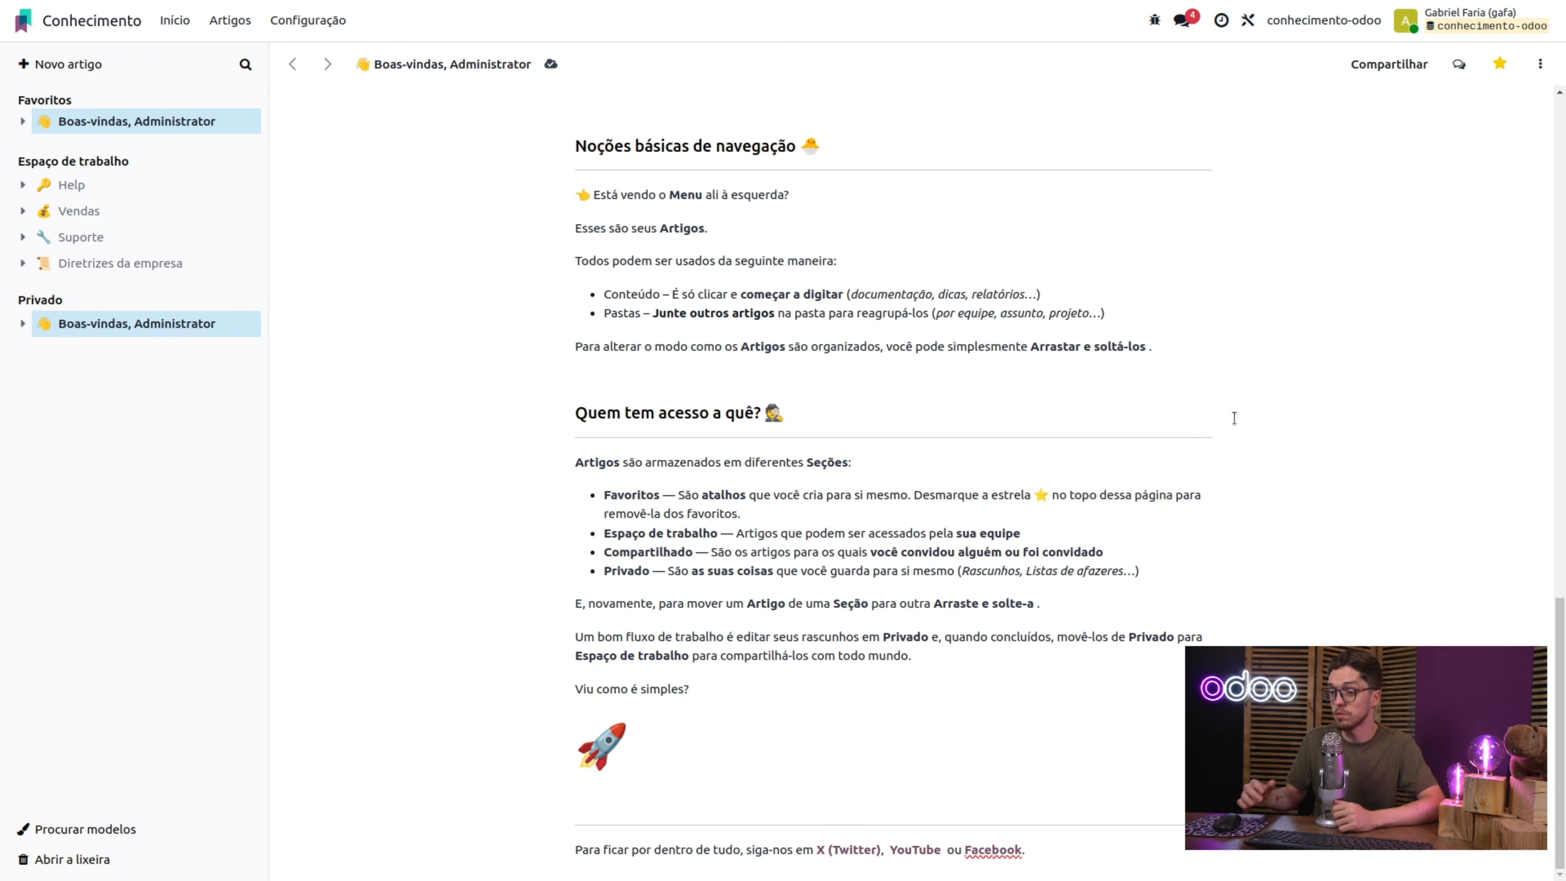
pyautogui.scroll(18, 1234, 417)
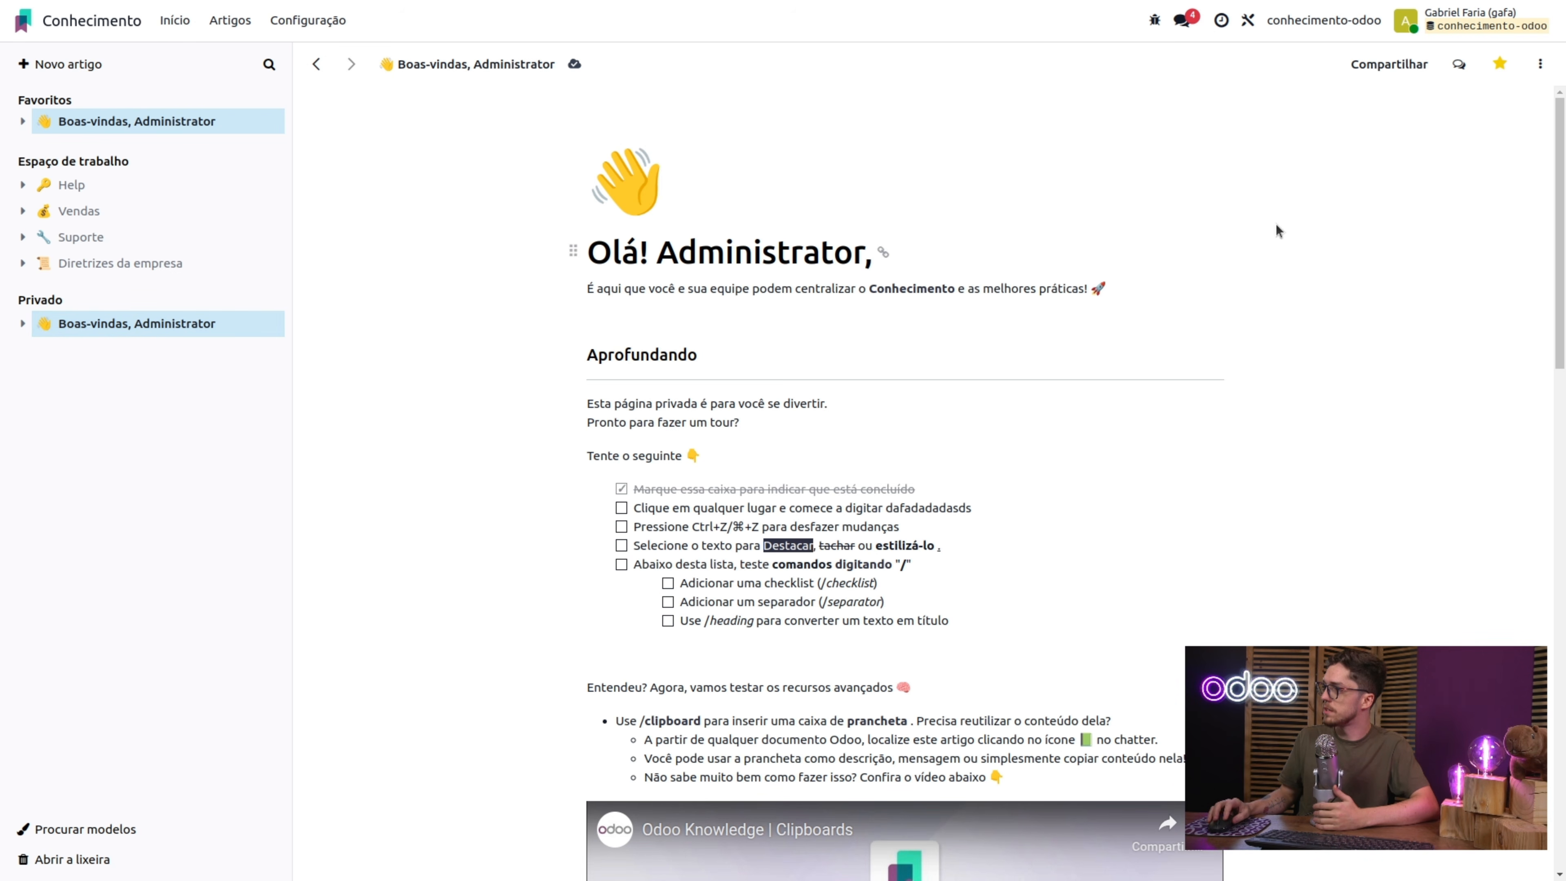
# - Move the Boas-vindas, Administrator article to the Espaço de trabalho category
pyautogui.click(1540, 65)
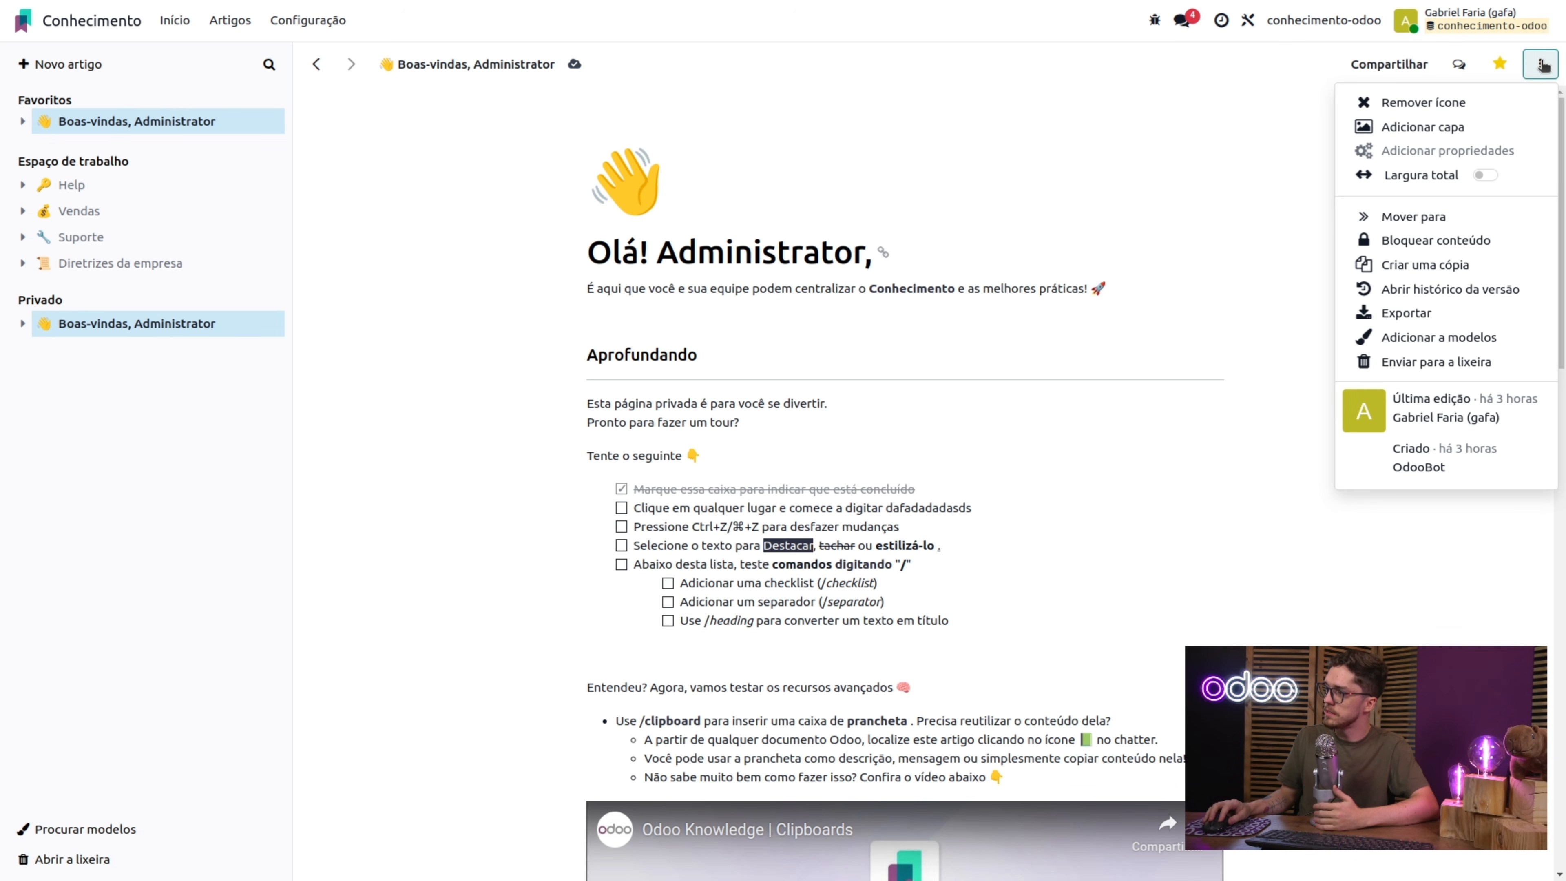
pyautogui.click(1433, 216)
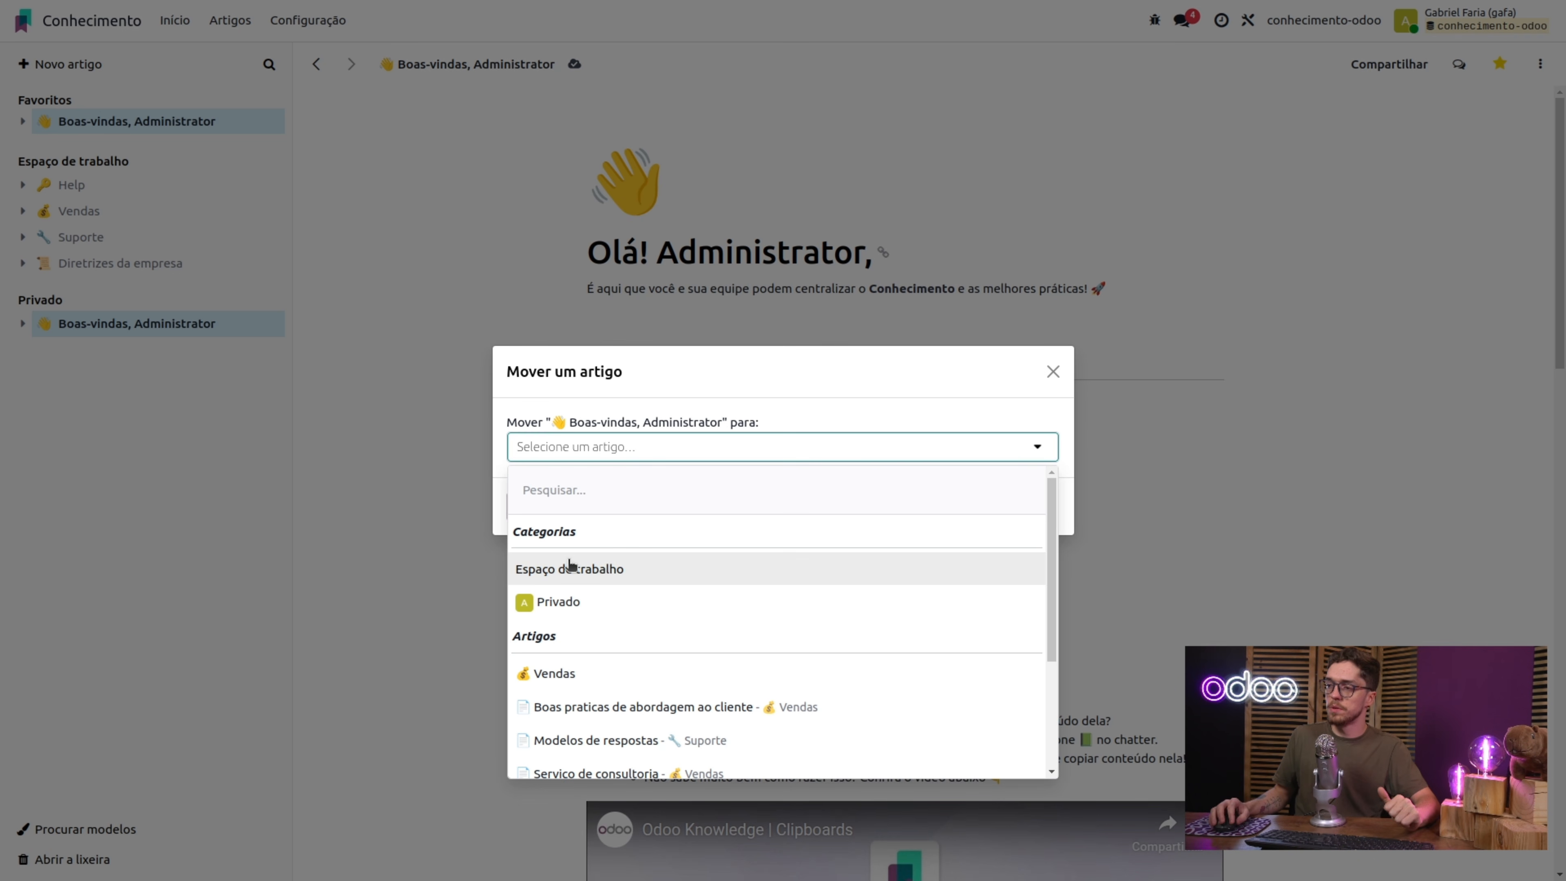
pyautogui.click(578, 571)
pyautogui.click(553, 511)
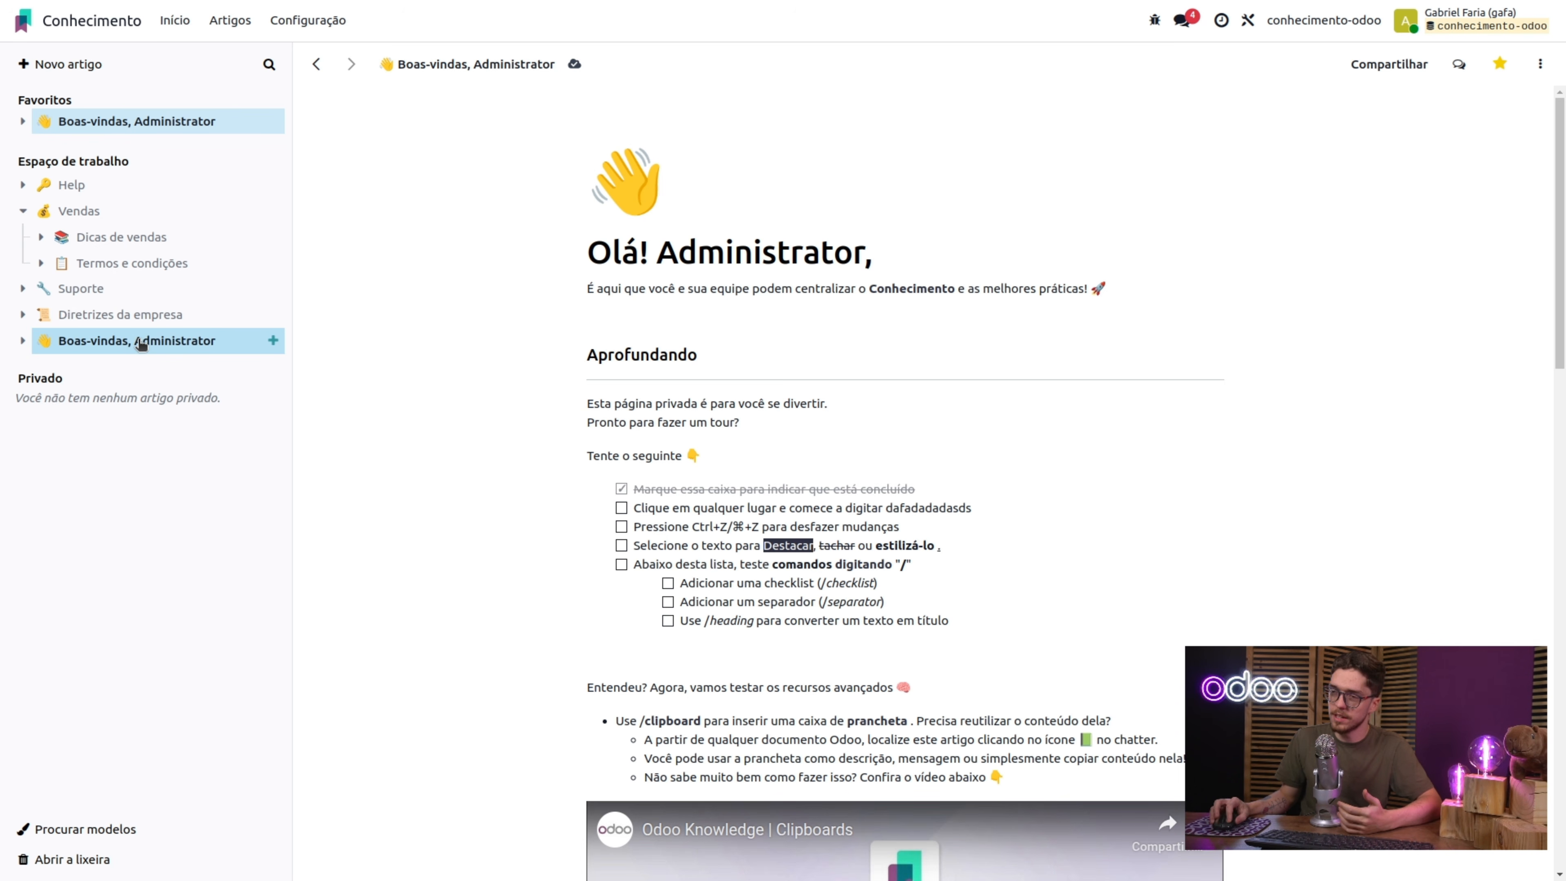
# - Move the Boas-vindas, Administrator article to Privado and back to Espaço de trabalho, confirming both moves
pyautogui.moveTo(141, 344); pyautogui.dragTo(140, 400)
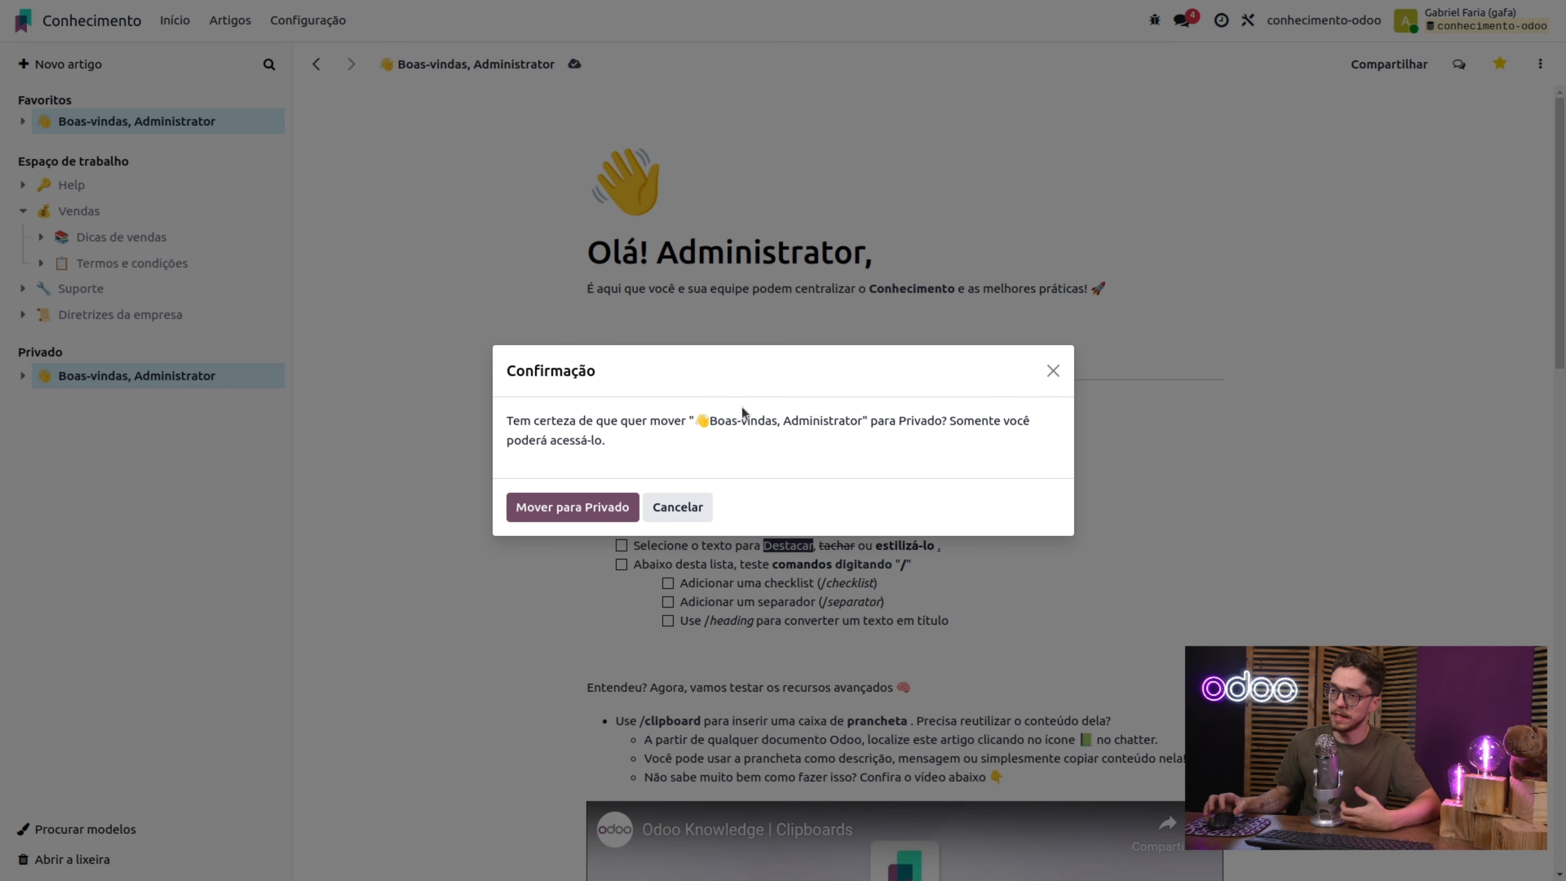
pyautogui.click(614, 513)
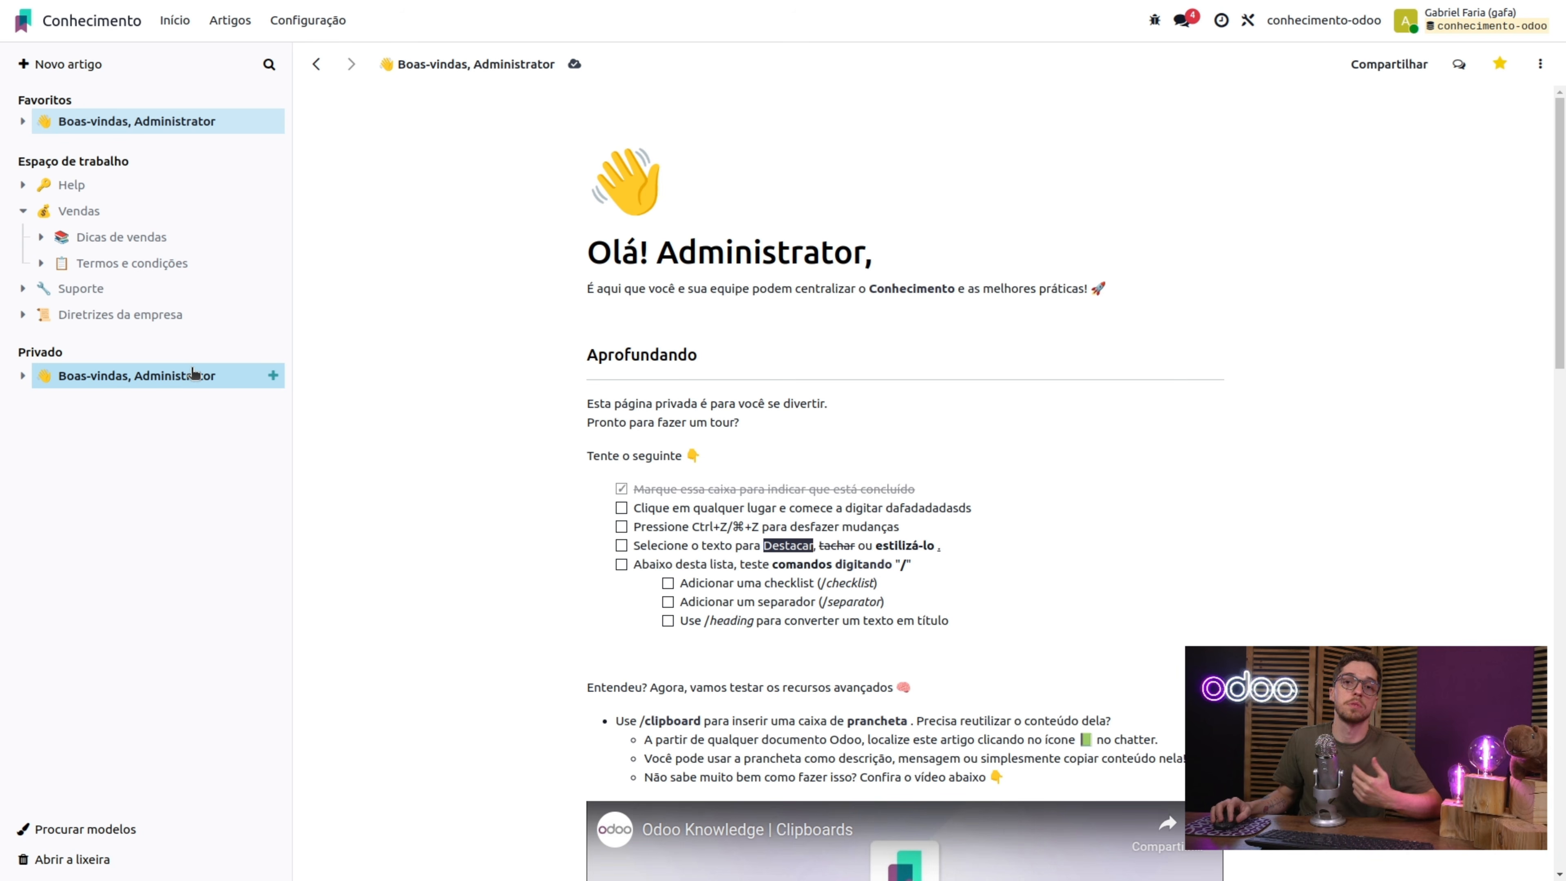
pyautogui.moveTo(199, 382); pyautogui.dragTo(190, 338)
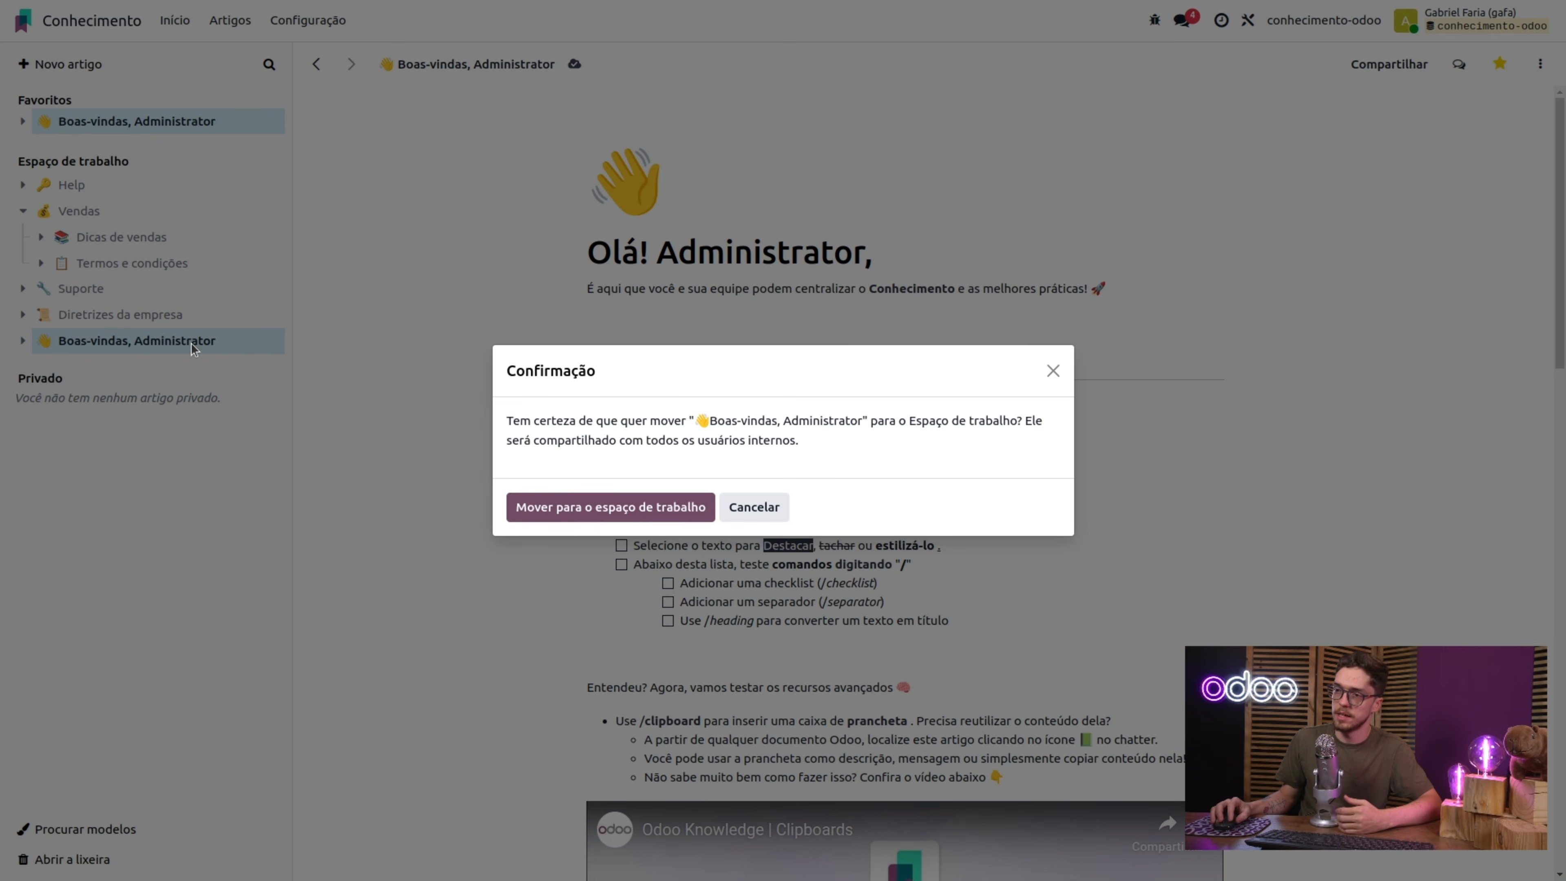
pyautogui.click(630, 506)
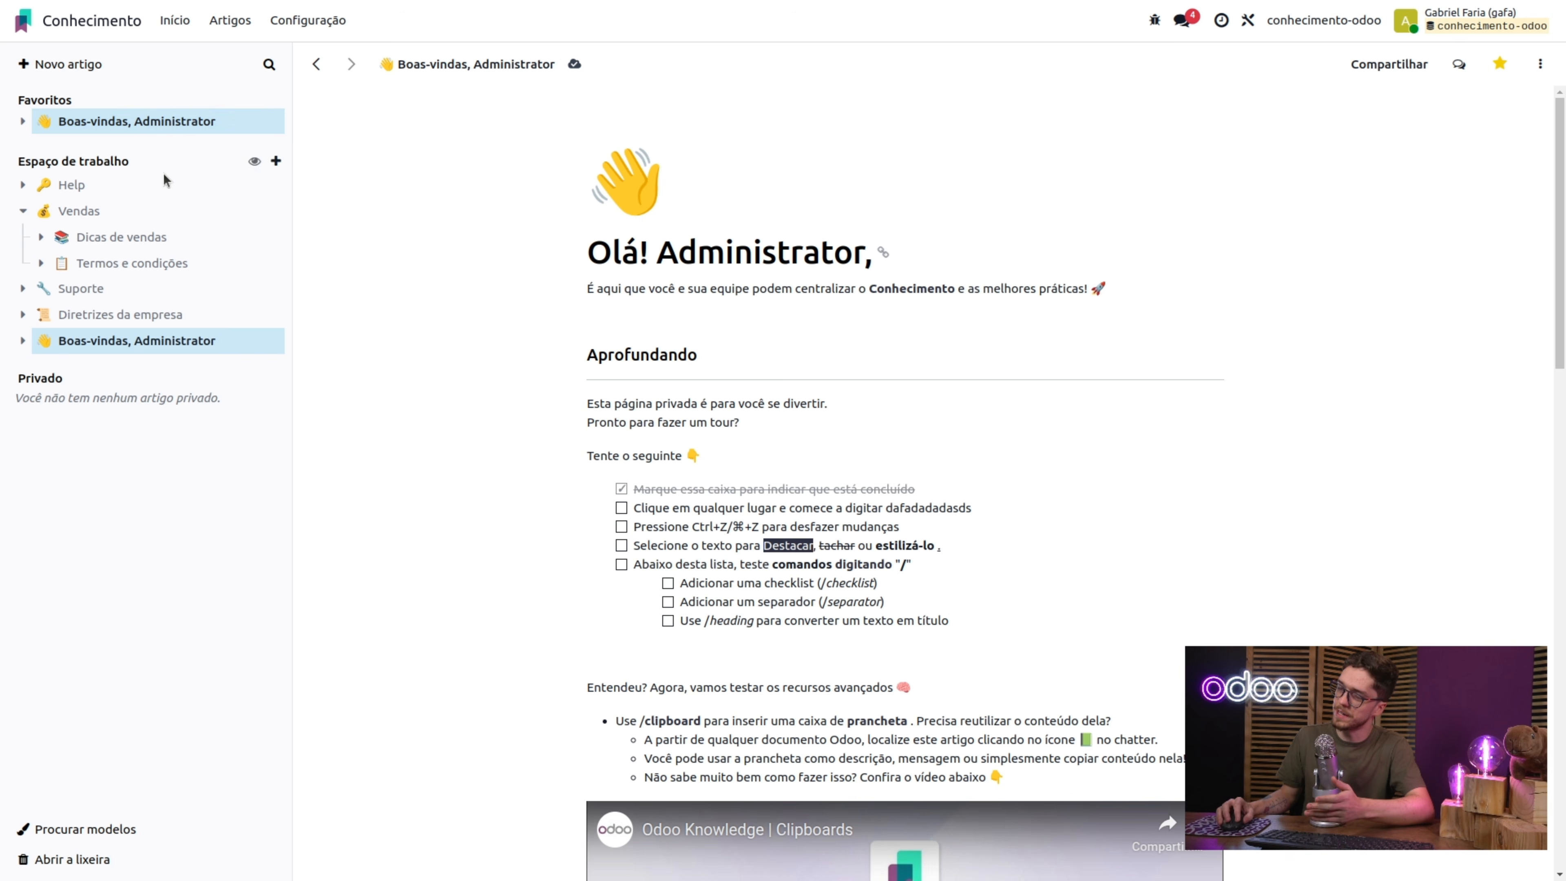
# - Open the Suporte article in Espaço de trabalho and add it to the favorites
pyautogui.click(104, 295)
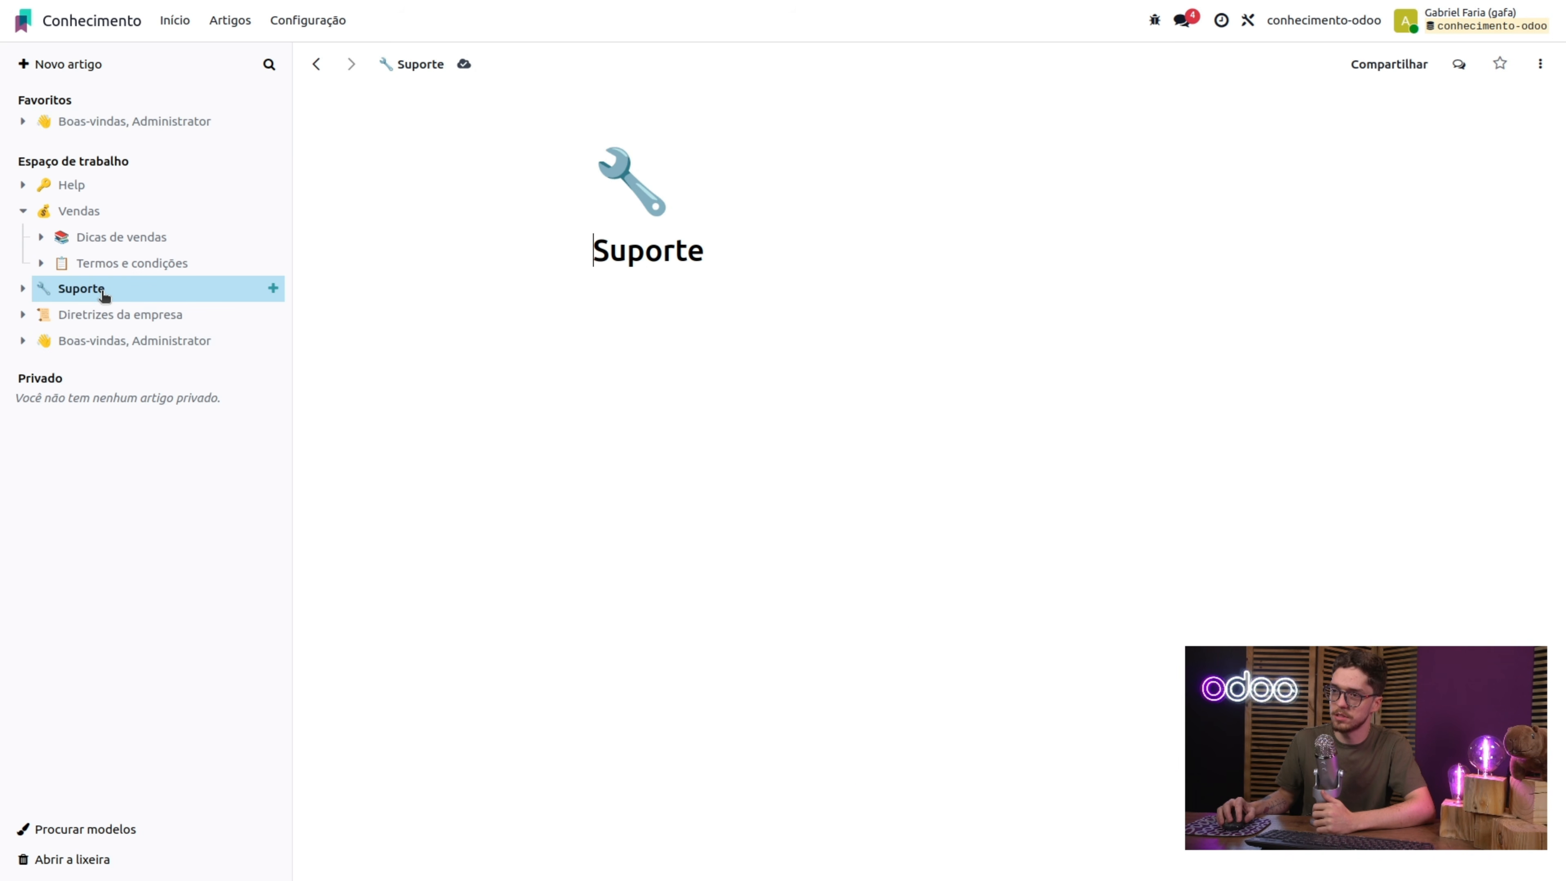
pyautogui.click(1501, 65)
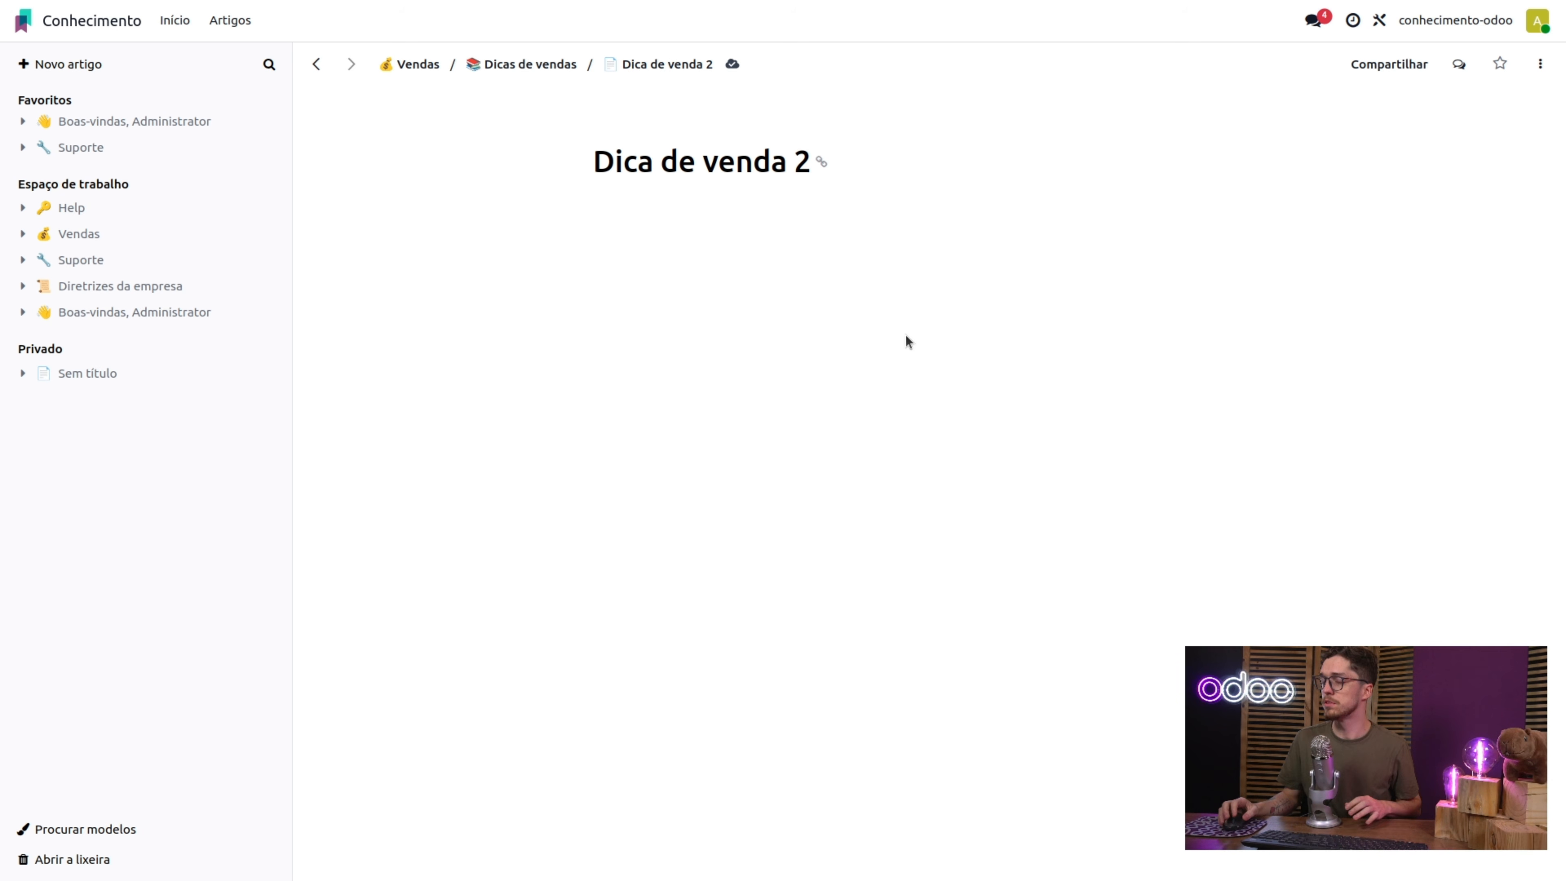
# - Examine the Vendas article hierarchy, viewing Vendas, Dicas de vendas and Boas praticas de abordagem ao cliente with its sub-articles
pyautogui.click(24, 236)
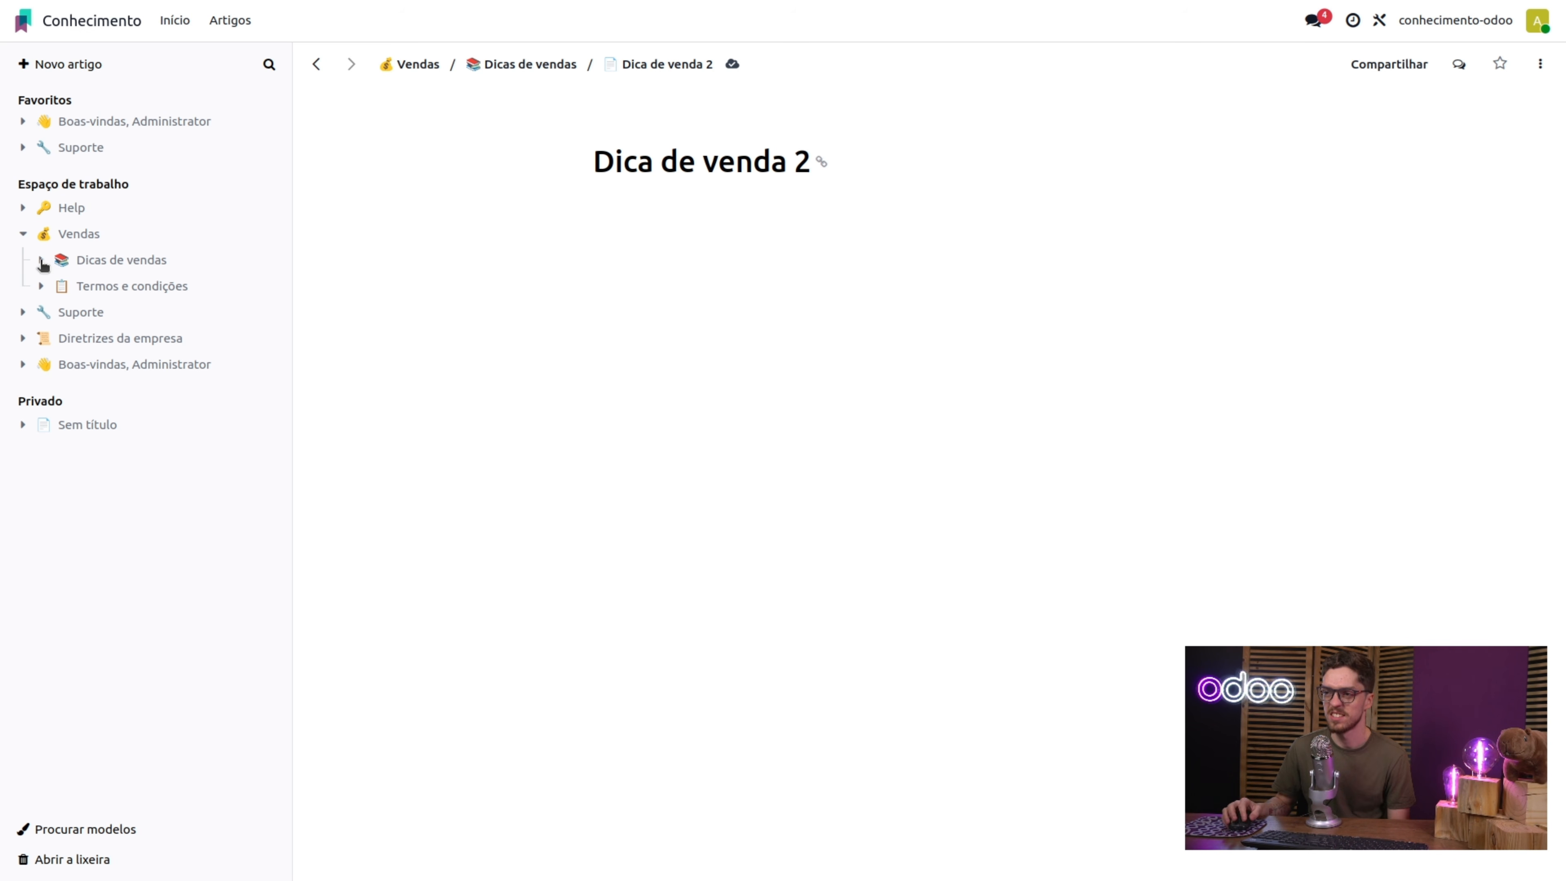
pyautogui.click(41, 260)
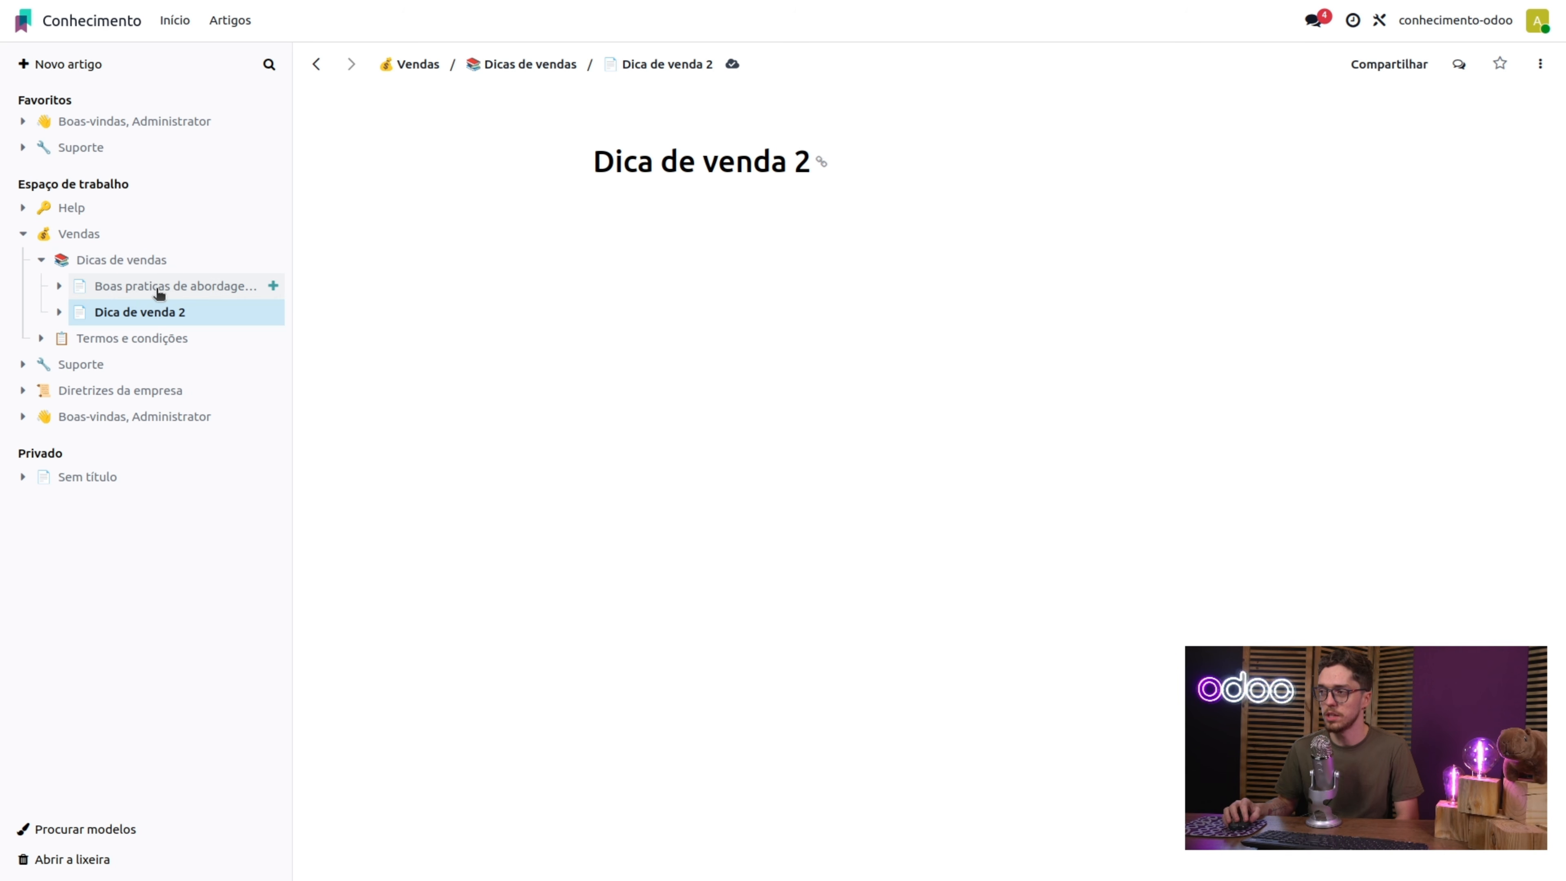
pyautogui.click(80, 240)
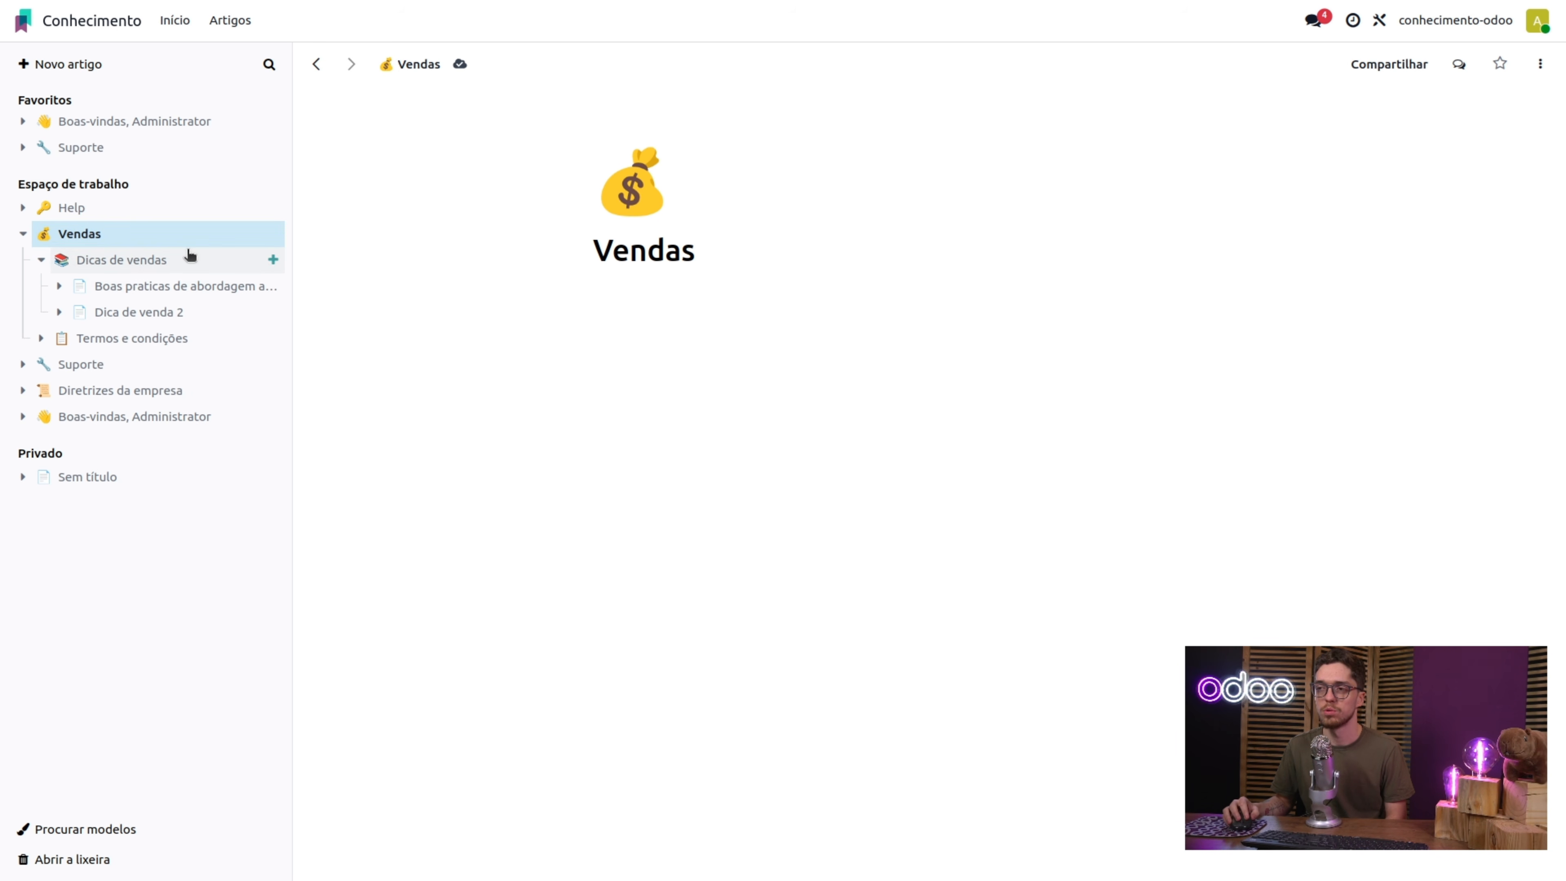
pyautogui.click(137, 264)
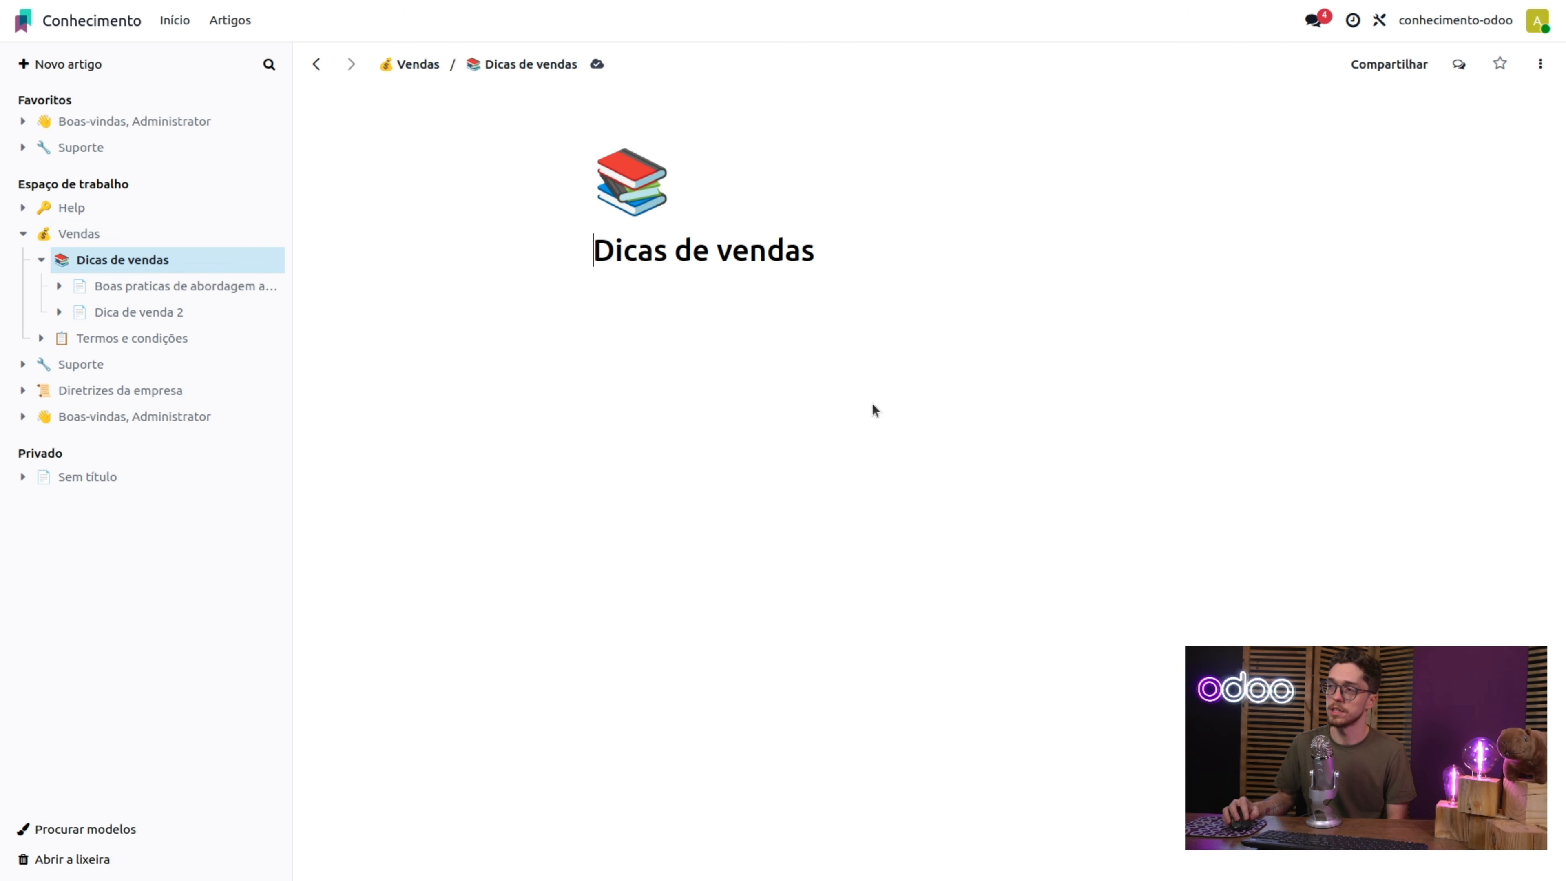
pyautogui.click(168, 287)
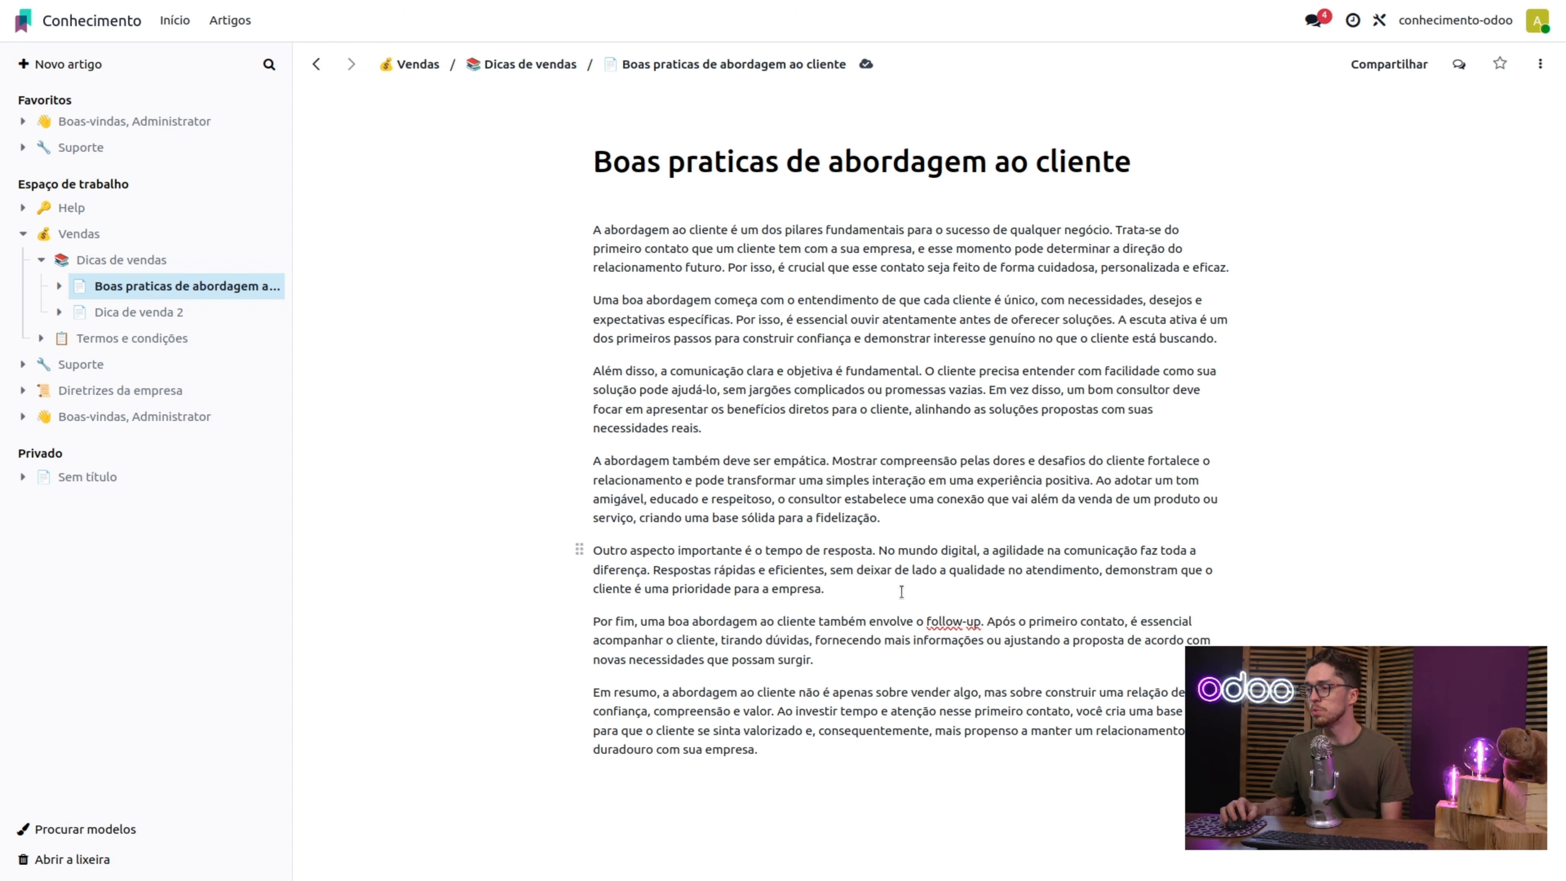
pyautogui.click(1039, 711)
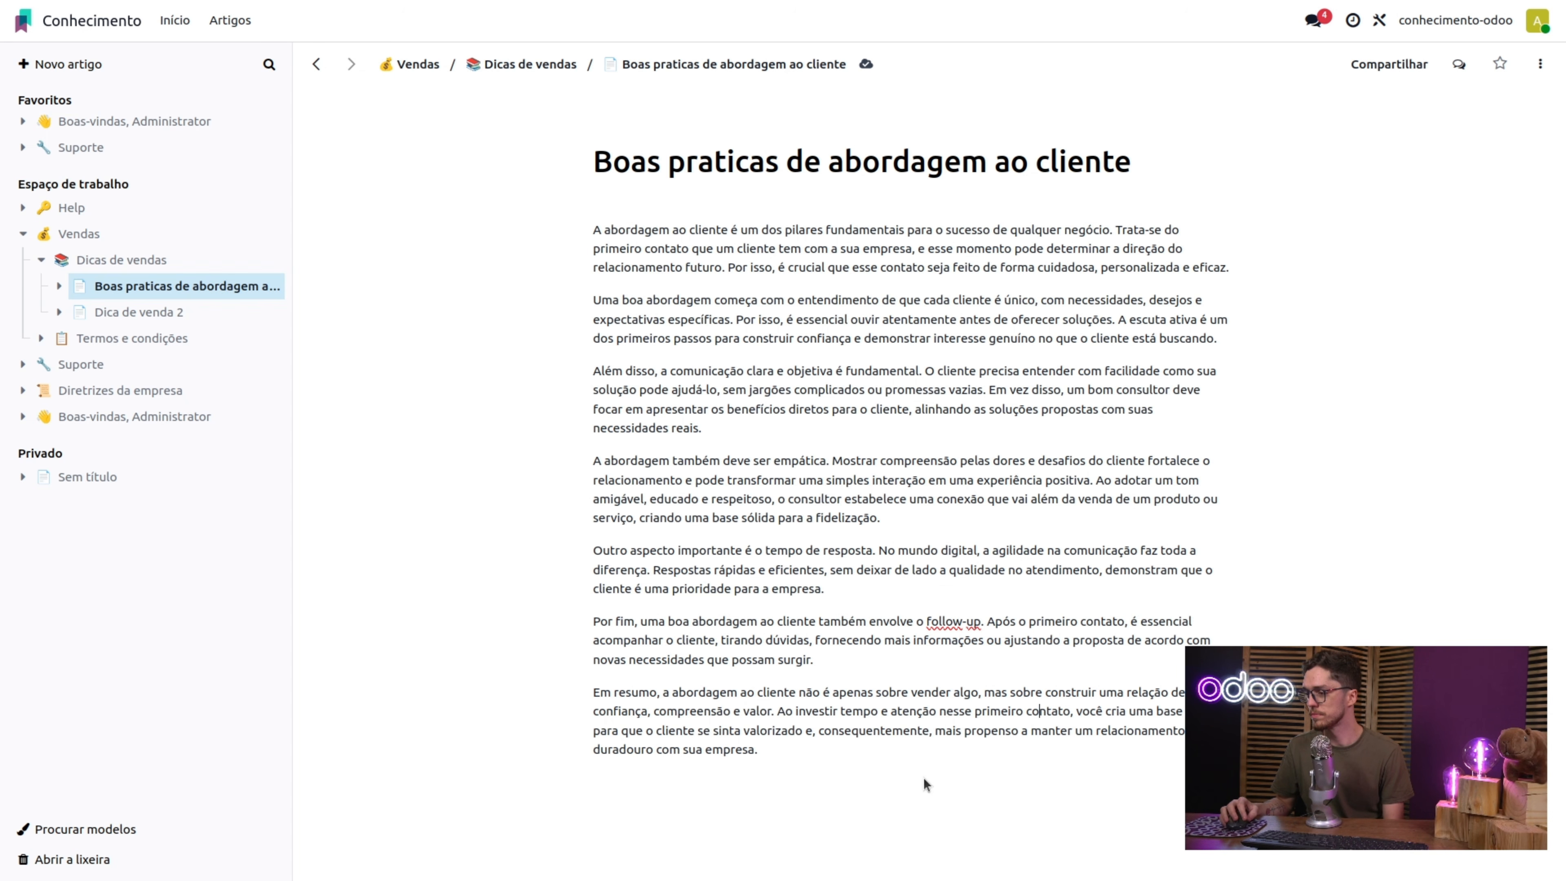
pyautogui.click(60, 286)
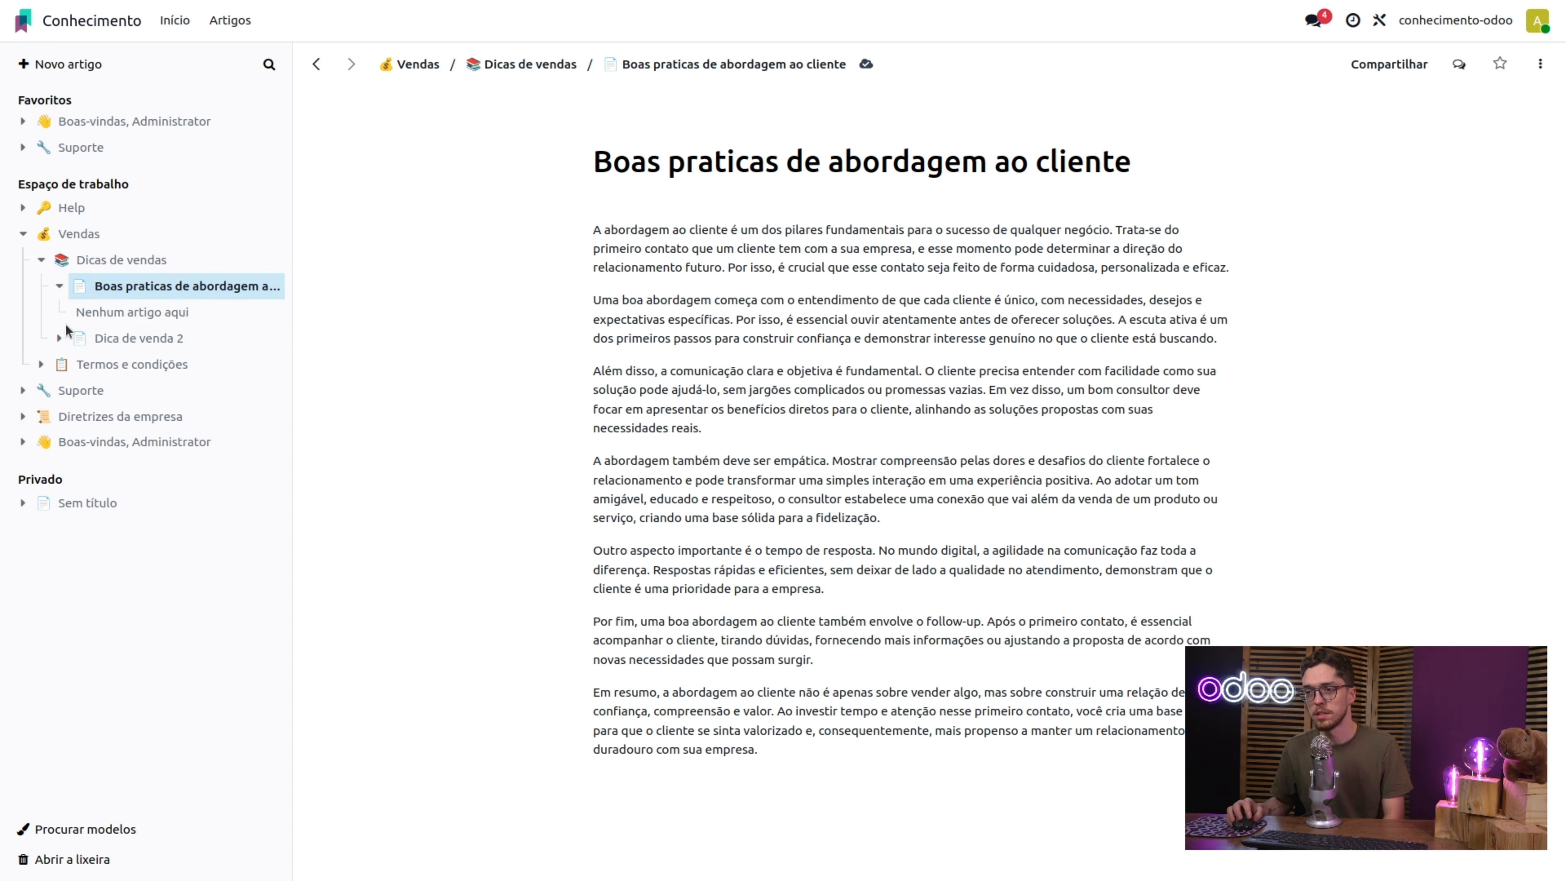
# - Add the text line "HUHSHSAuhusa" below the heading of the Dicas de vendas article
pyautogui.click(102, 259)
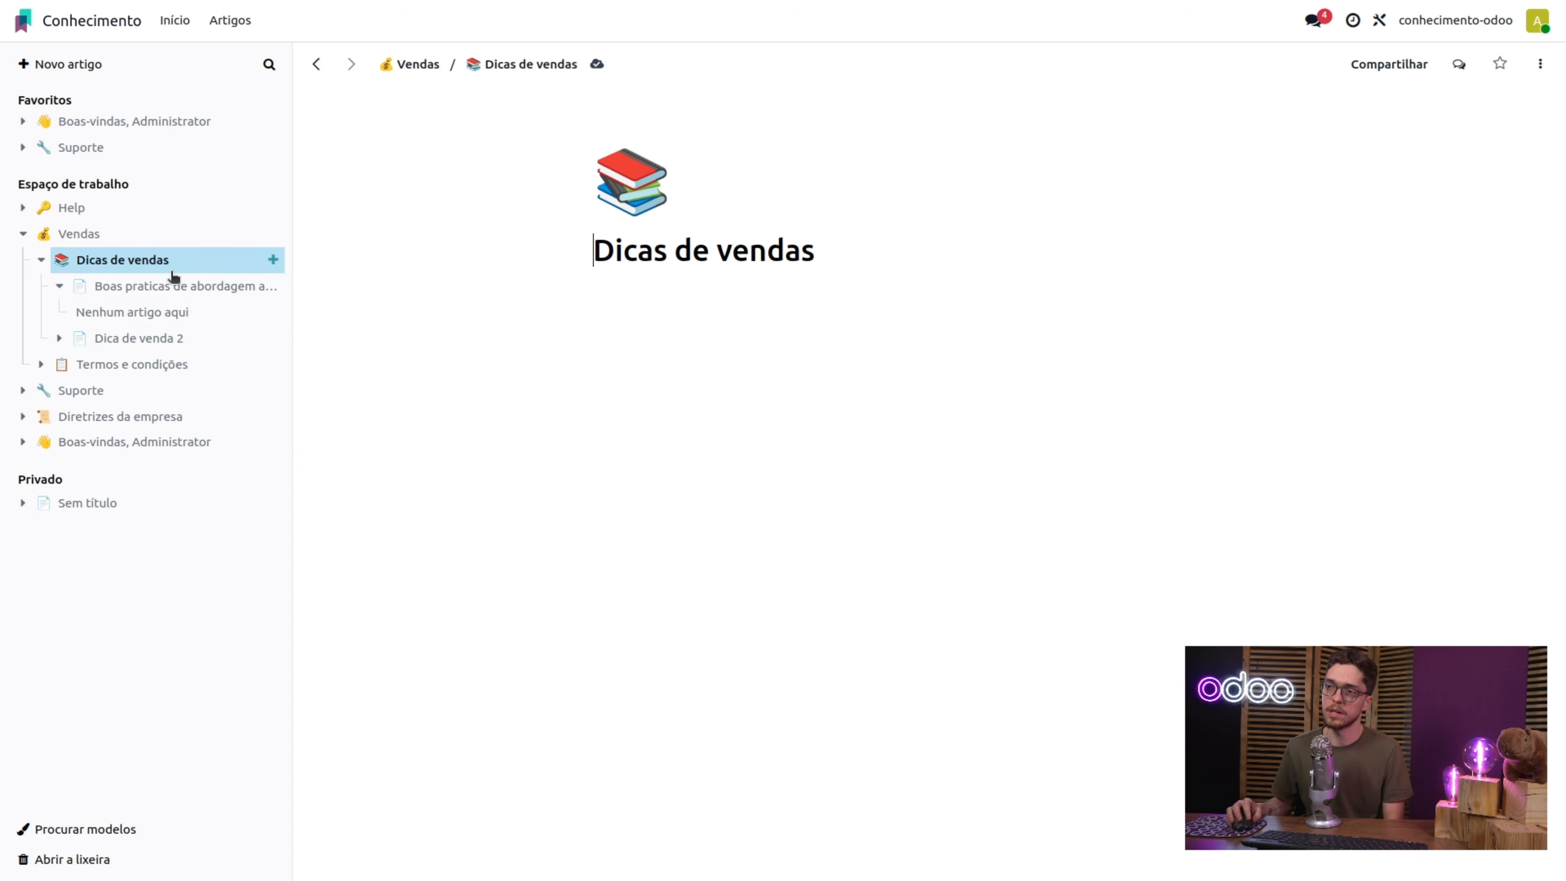
pyautogui.click(888, 250)
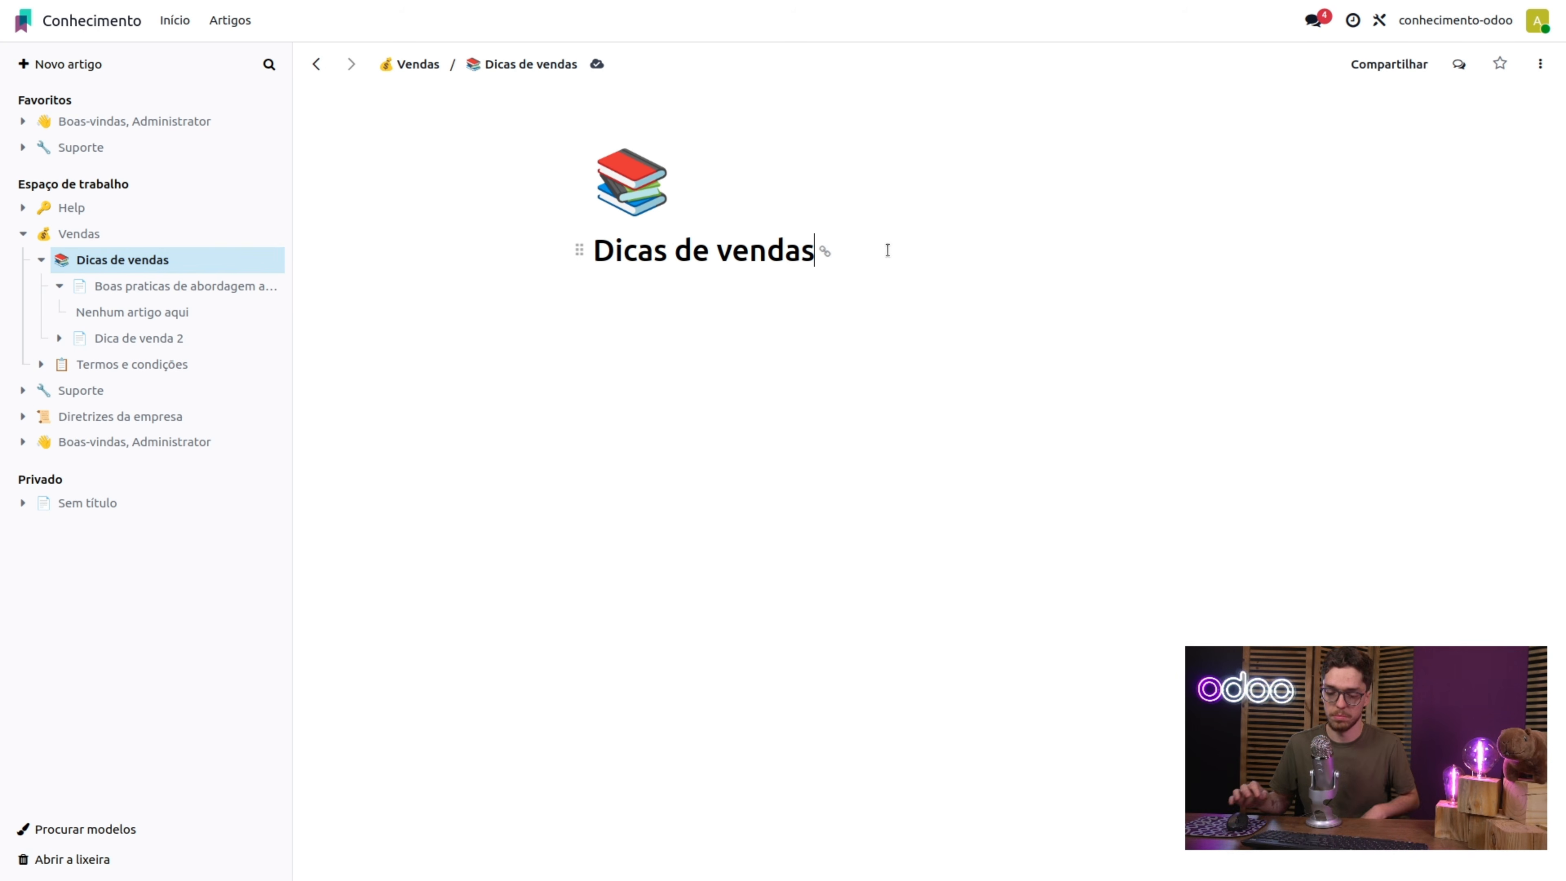
pyautogui.press('Return')
pyautogui.write('HUHSHSAuhusa')
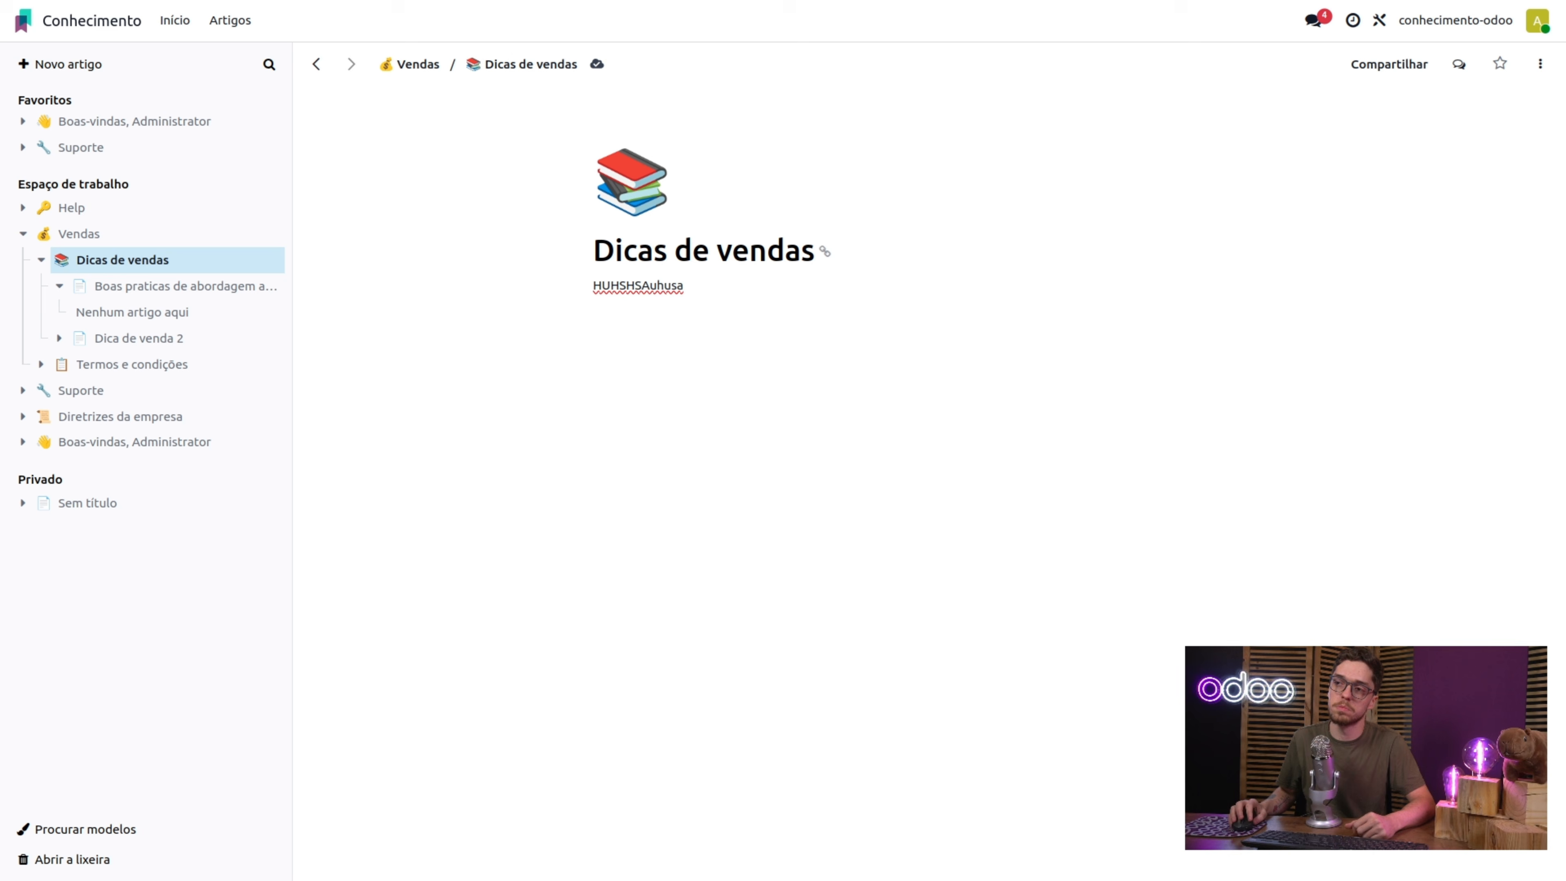
# - View the content of the Vendas, Dicas de vendas and Boas praticas de abordagem ao cliente articles in turn
pyautogui.click(117, 235)
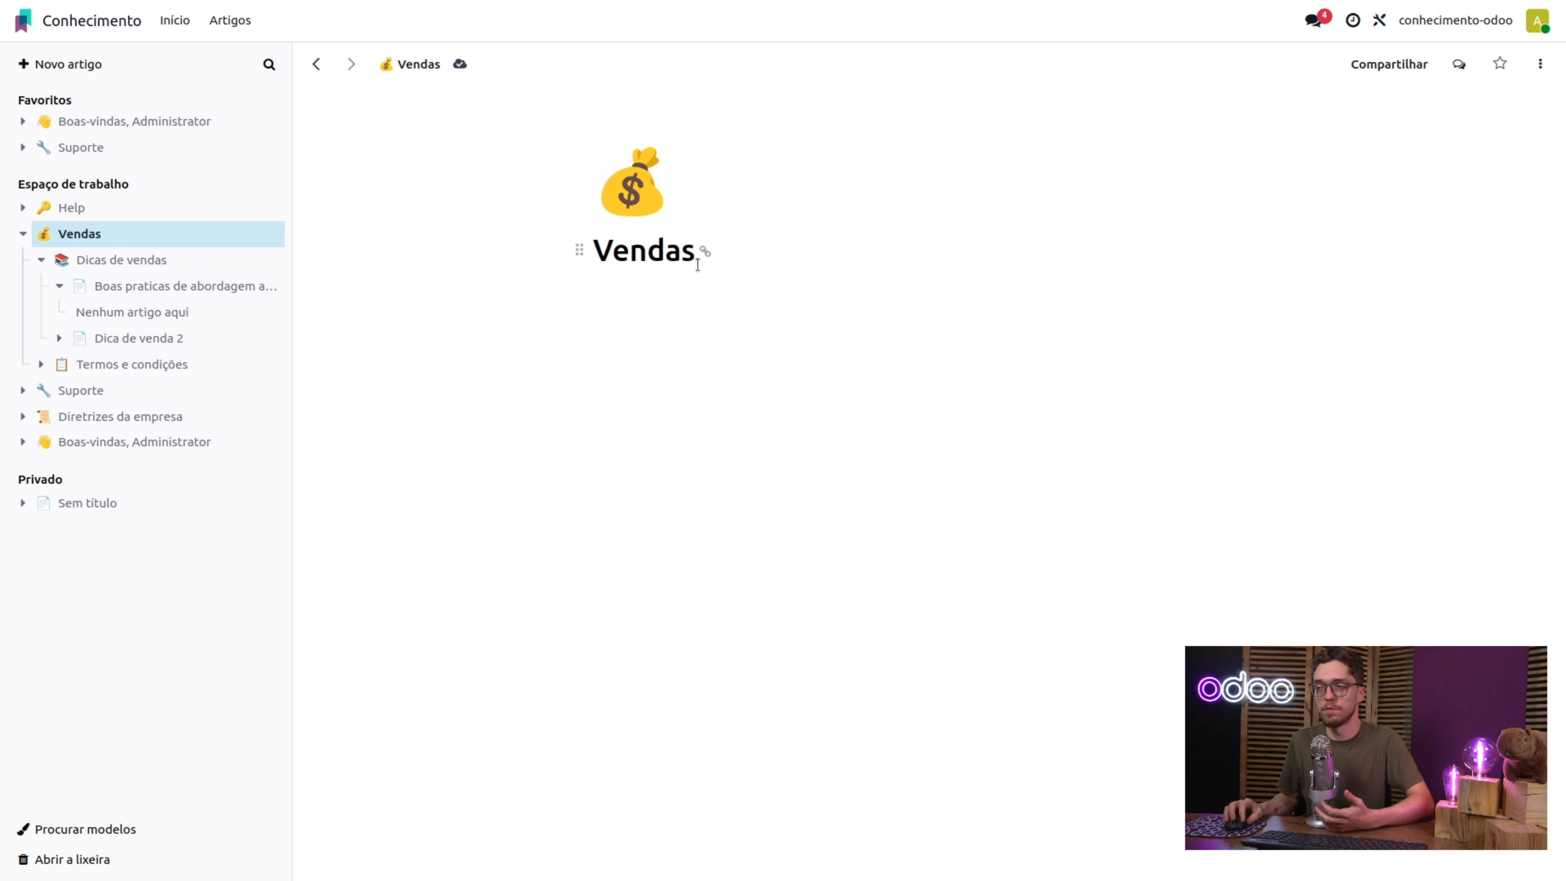
pyautogui.click(700, 250)
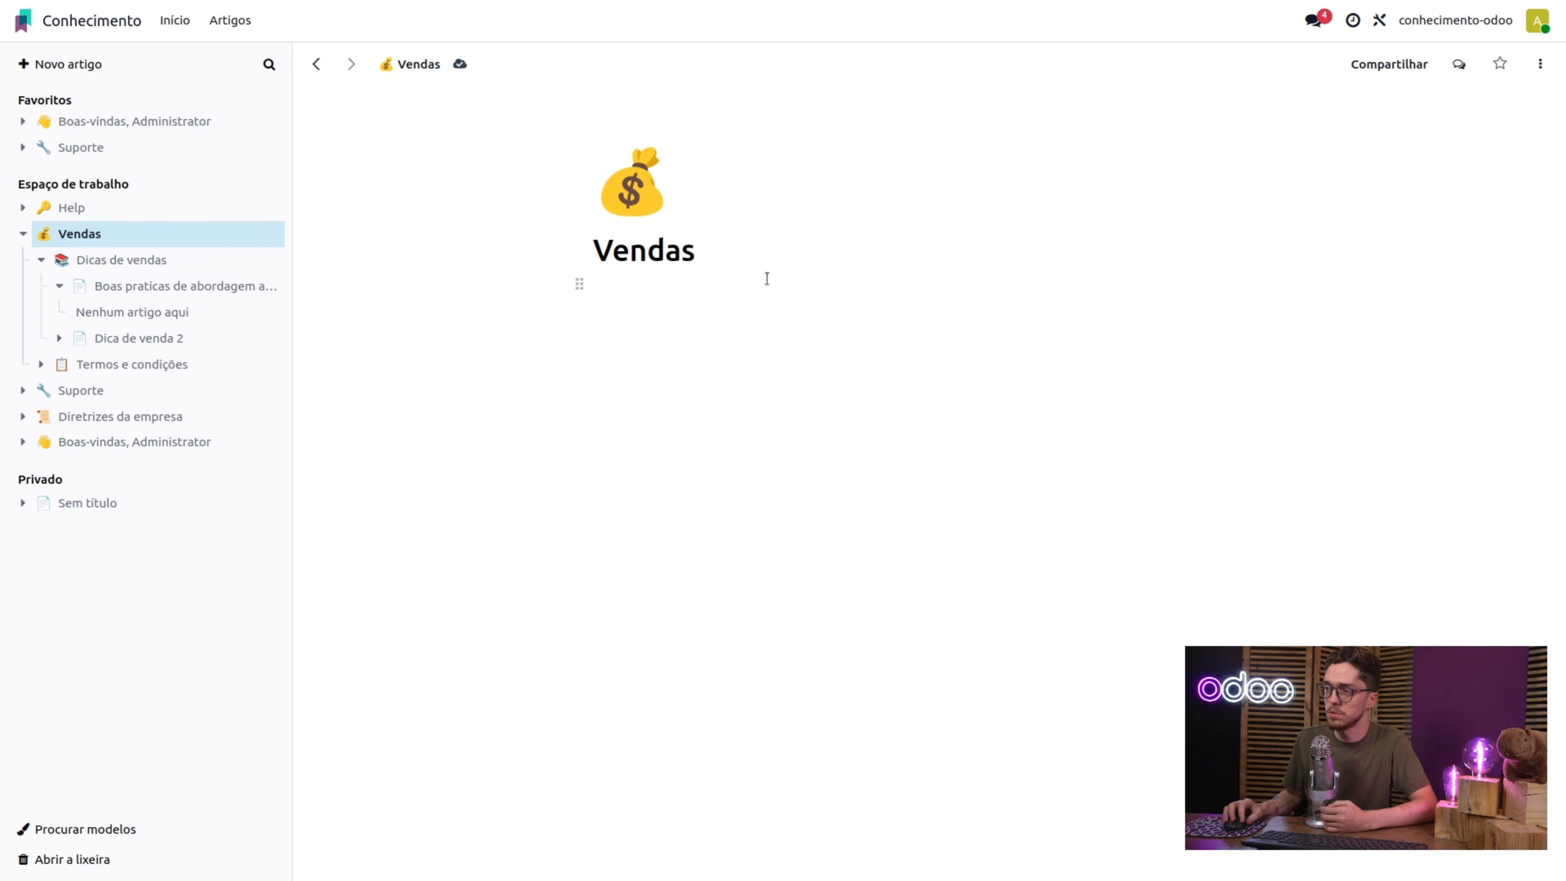
pyautogui.click(141, 259)
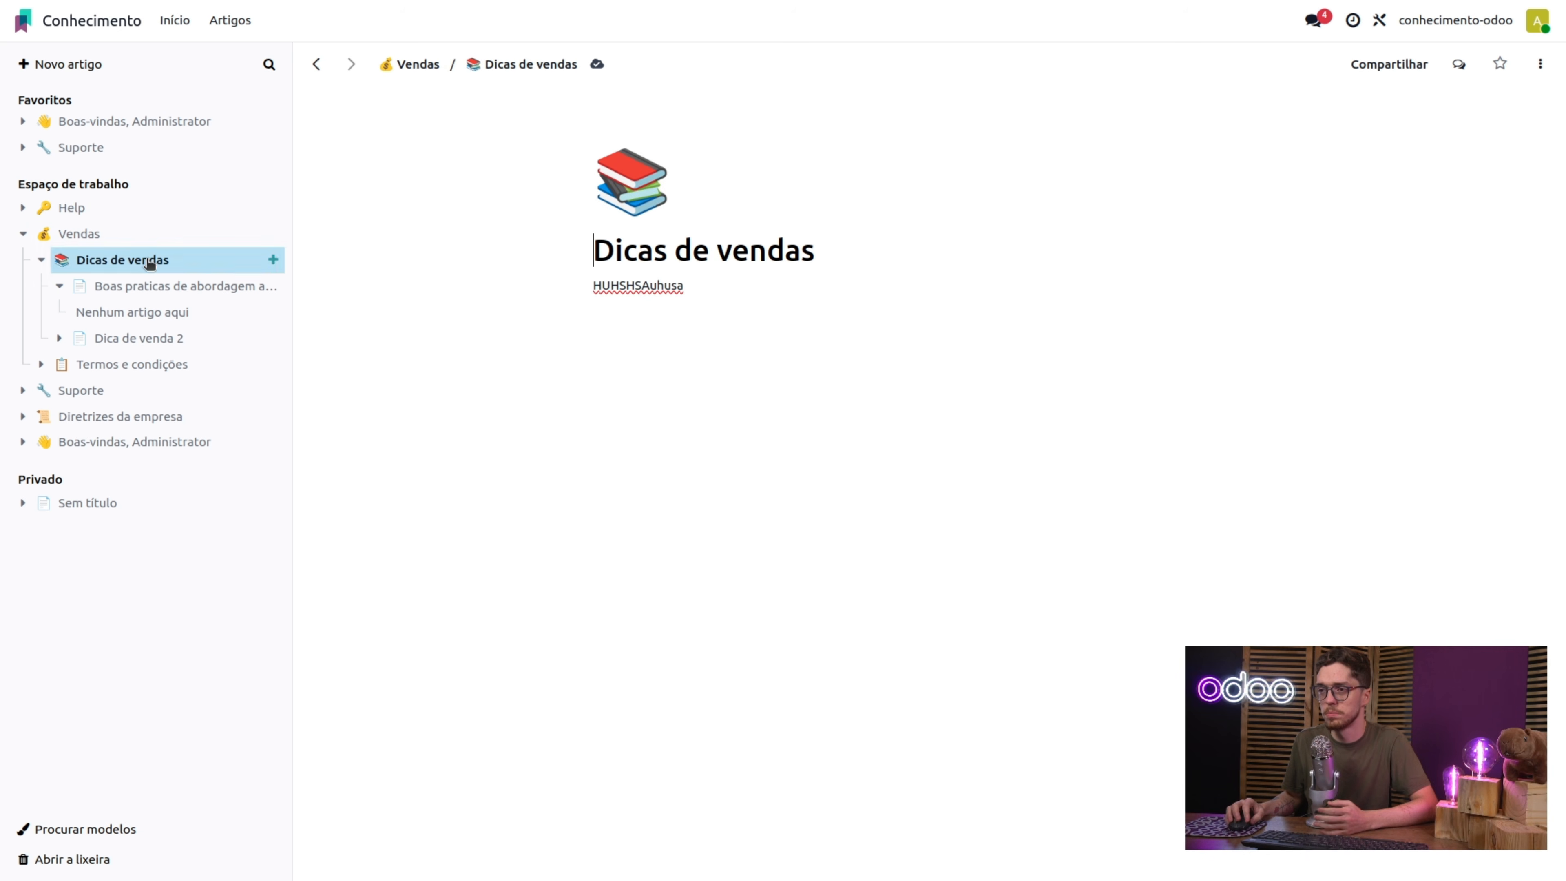
pyautogui.click(170, 286)
# - Delete the "HUHSHSAuhusa" line from Dicas de vendas and reopen the Boas praticas de abordagem ao cliente article
pyautogui.click(185, 259)
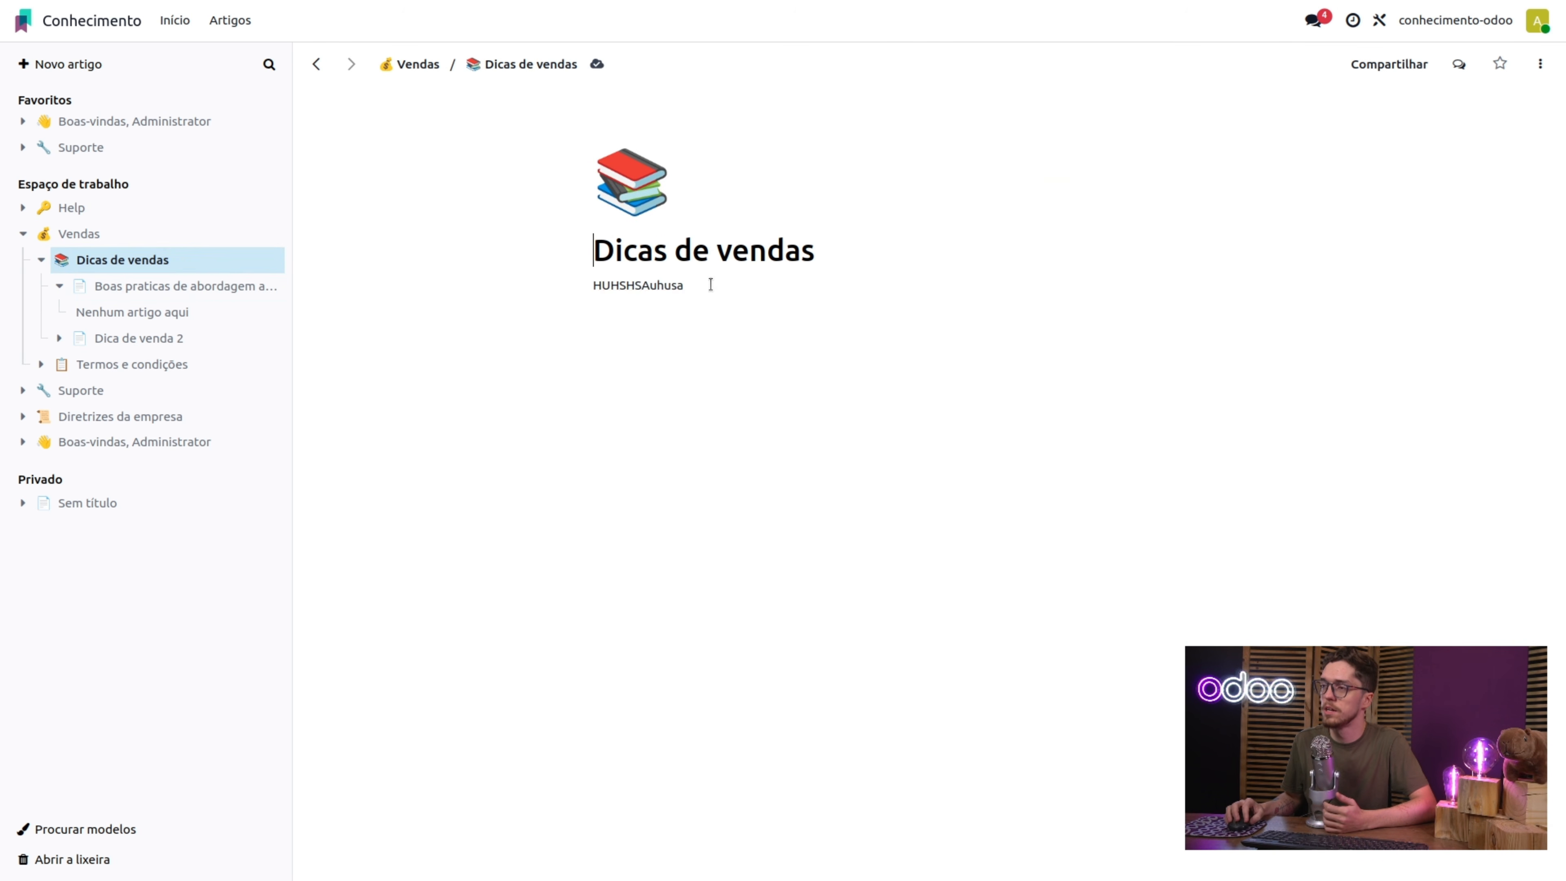
pyautogui.press('BackSpace')
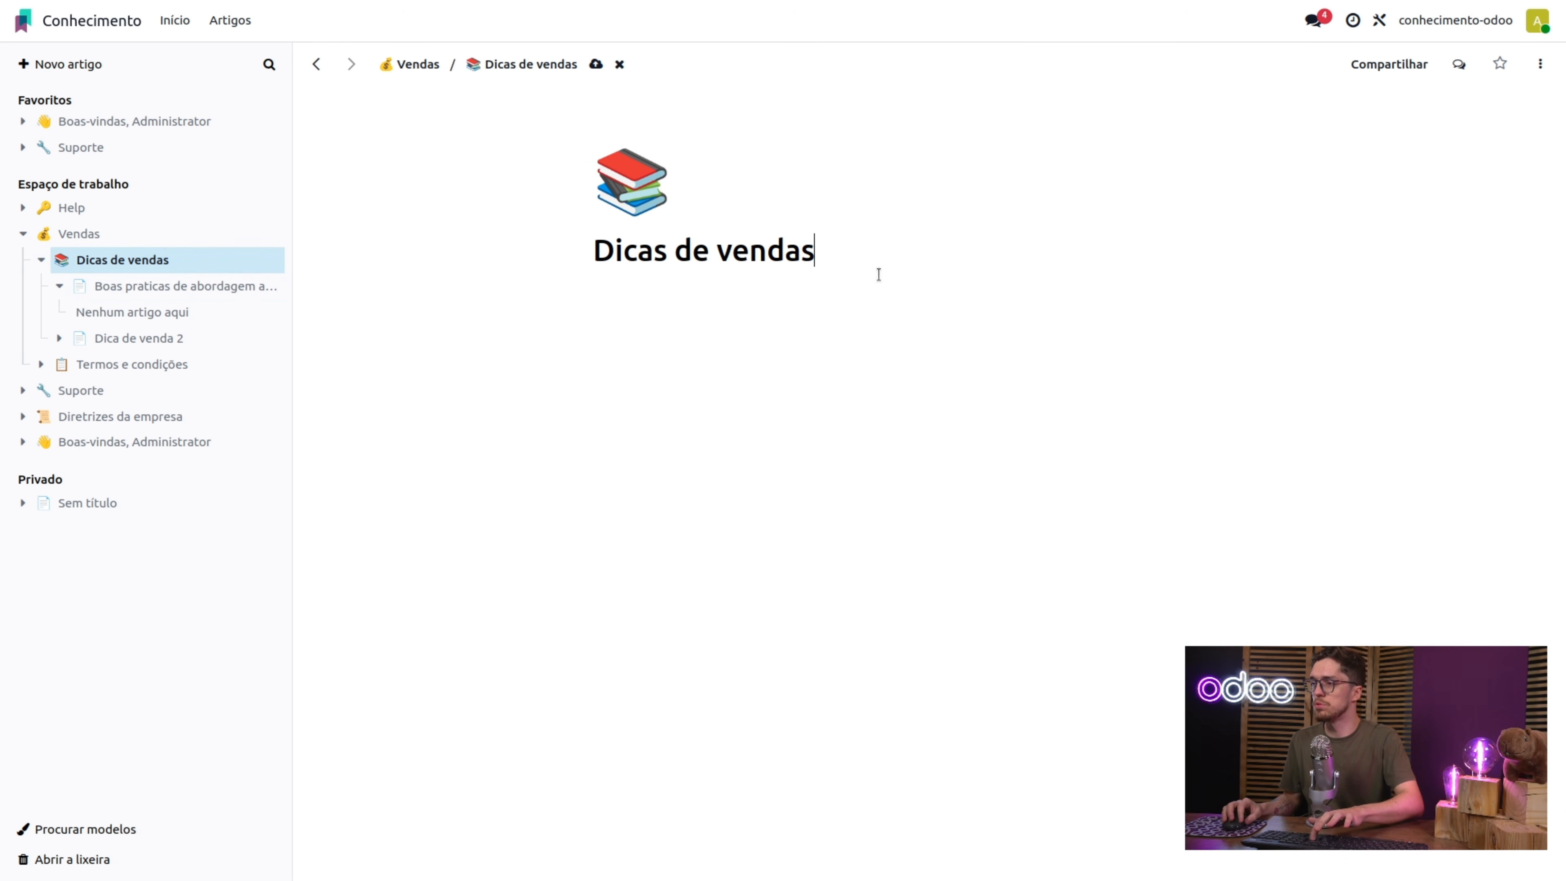
pyautogui.click(159, 285)
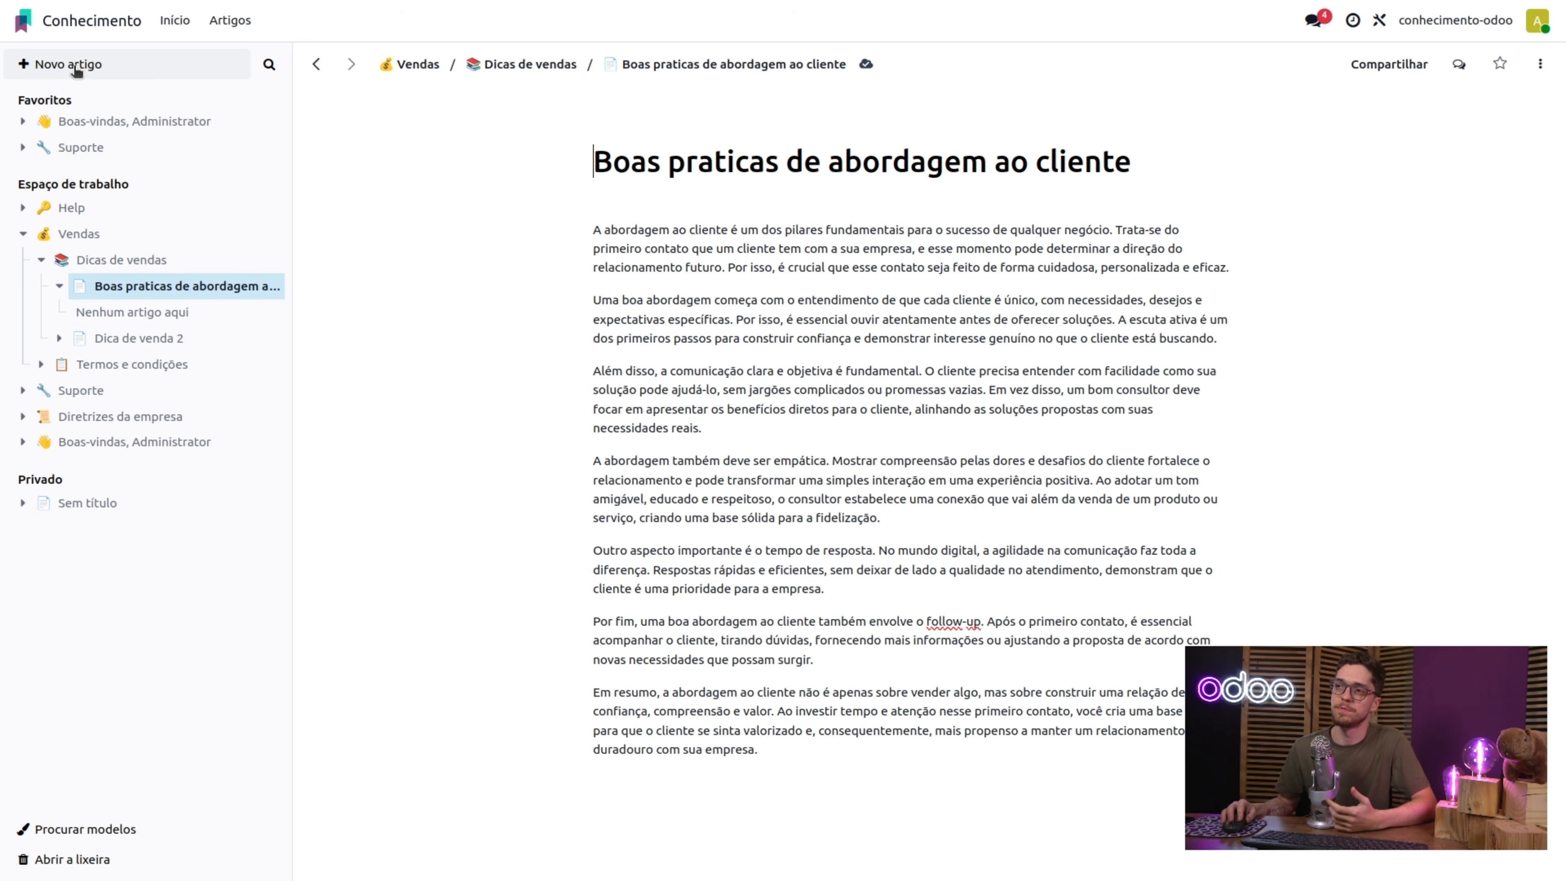
# - Create a new private article with "Artigo de exemplo" as both its heading and its article name
pyautogui.click(121, 64)
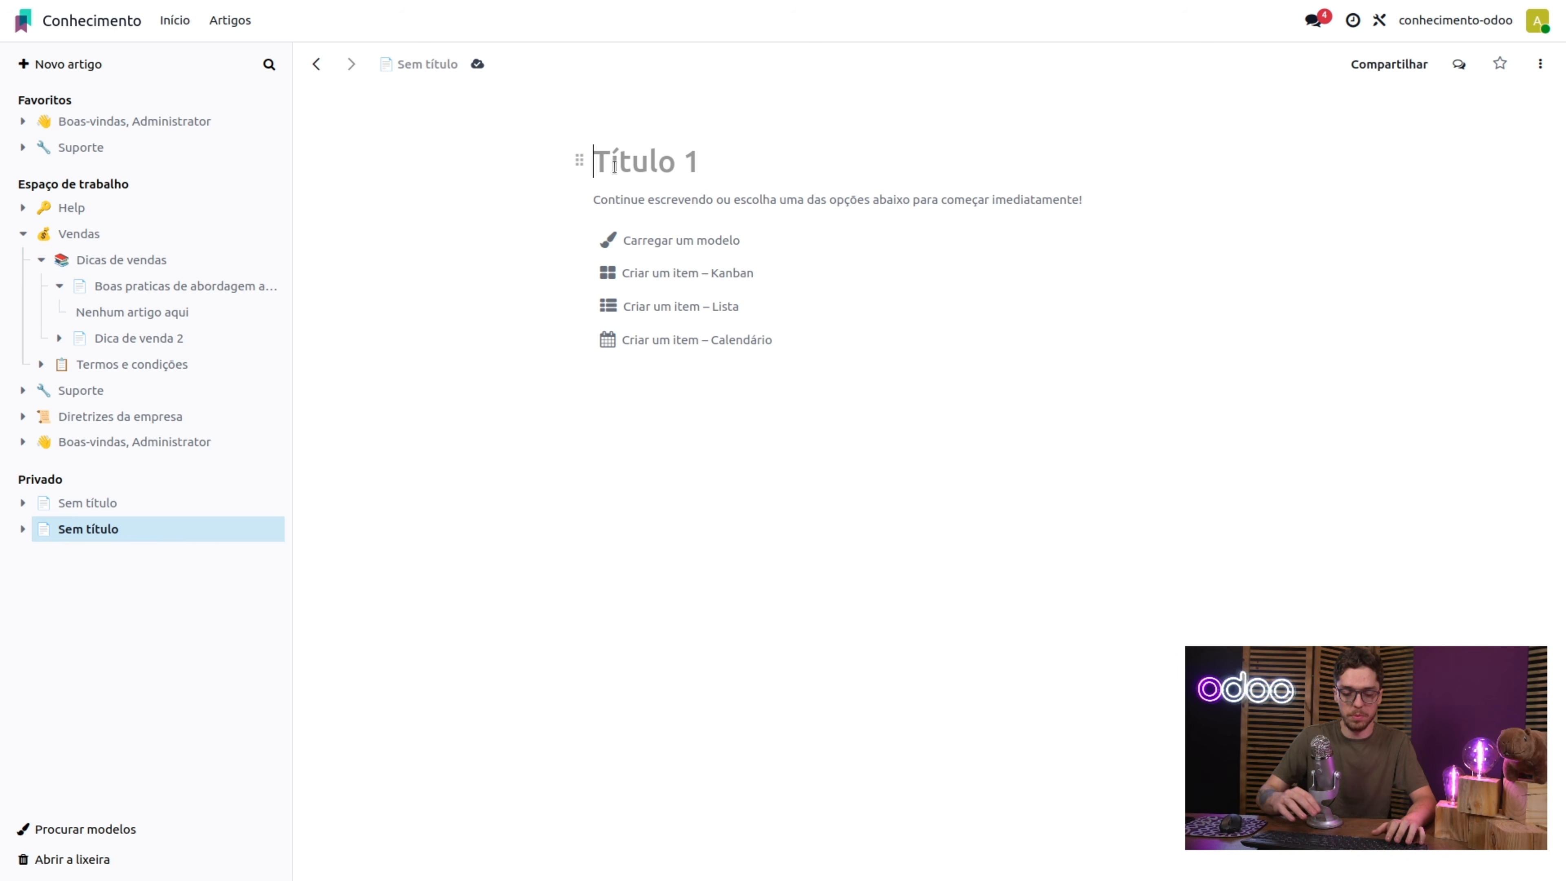
pyautogui.write('Artigo de e')
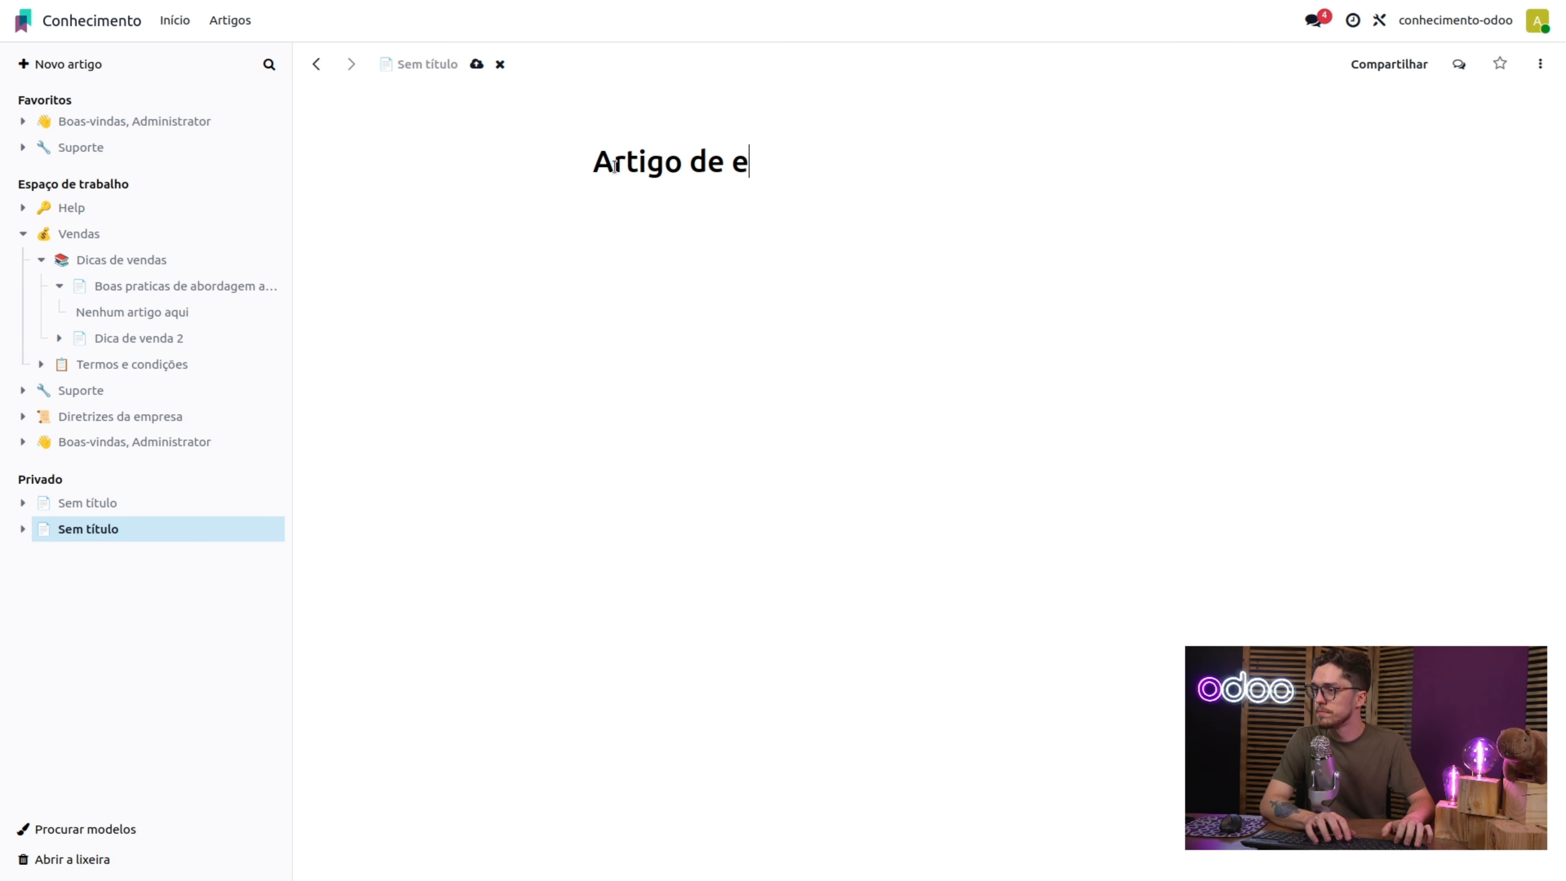
pyautogui.write('xemplo')
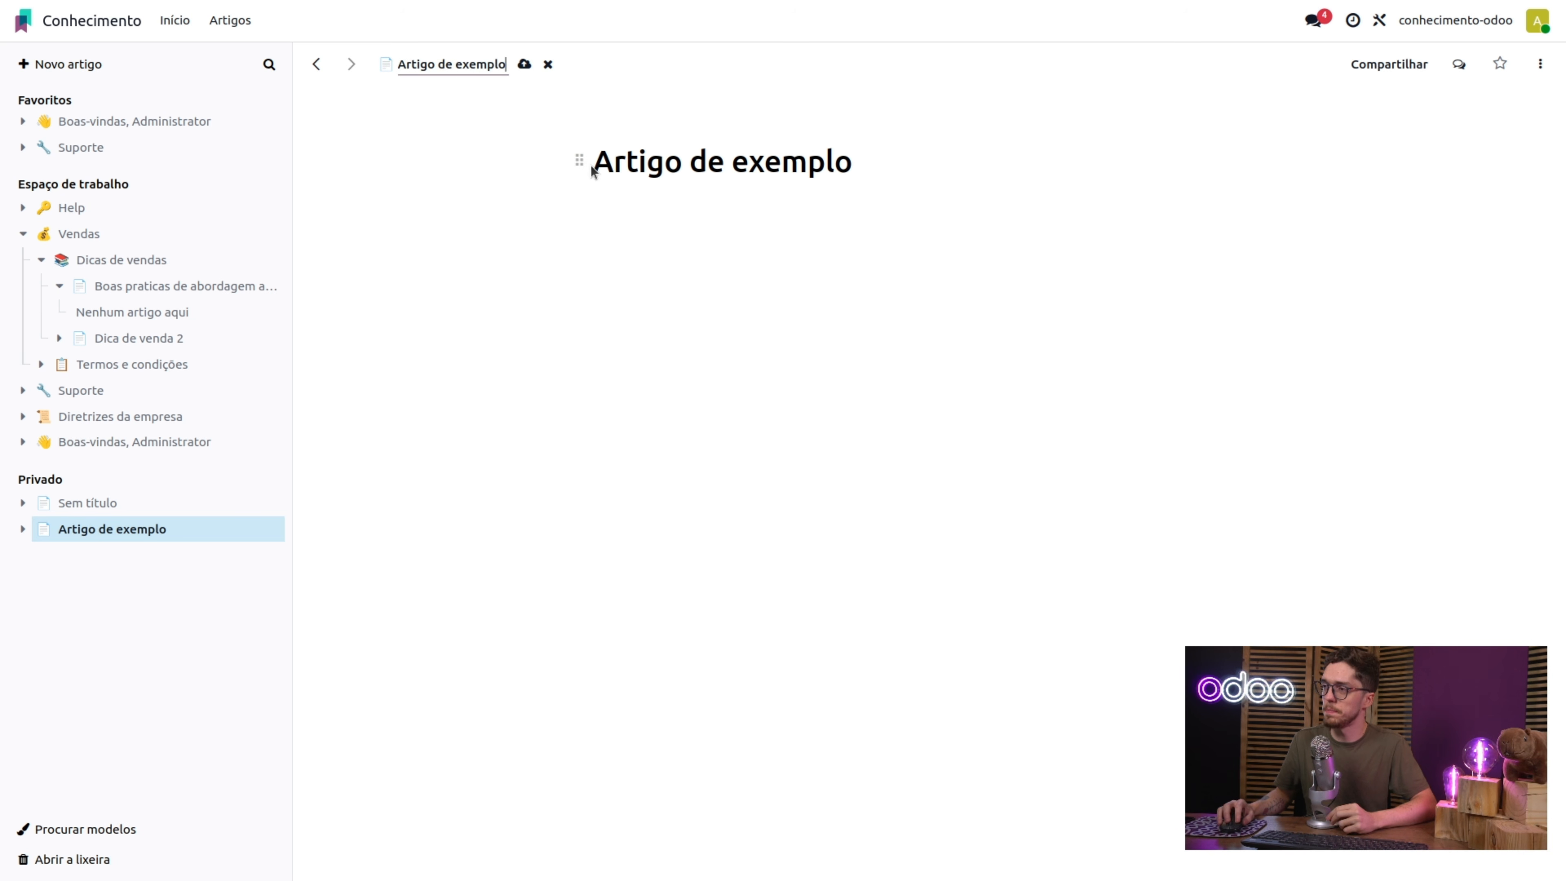
pyautogui.moveTo(593, 161); pyautogui.dragTo(859, 164)
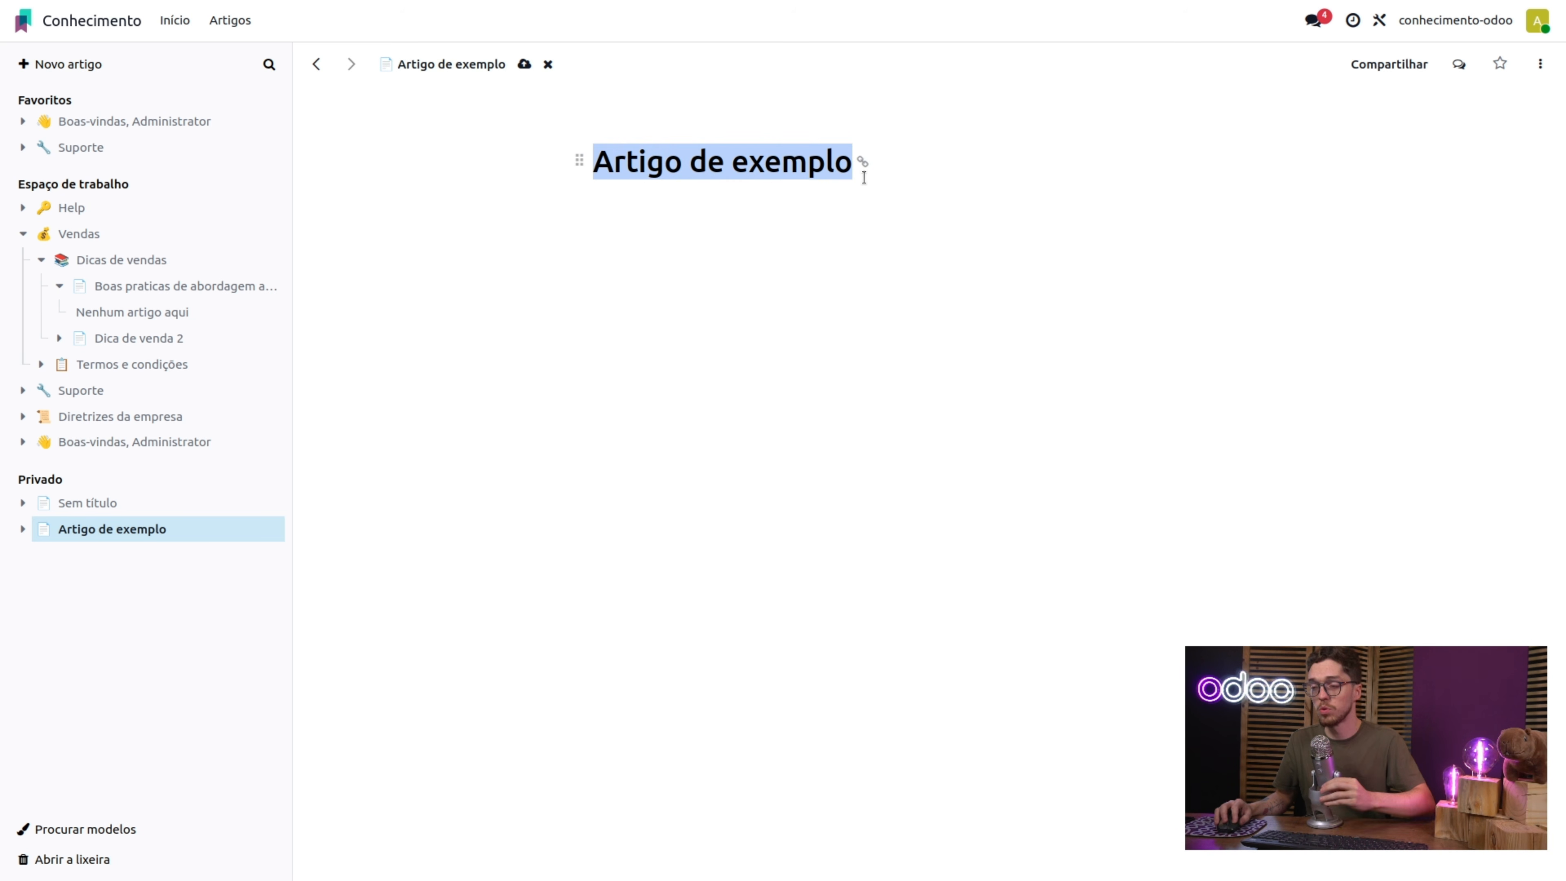
pyautogui.click(470, 68)
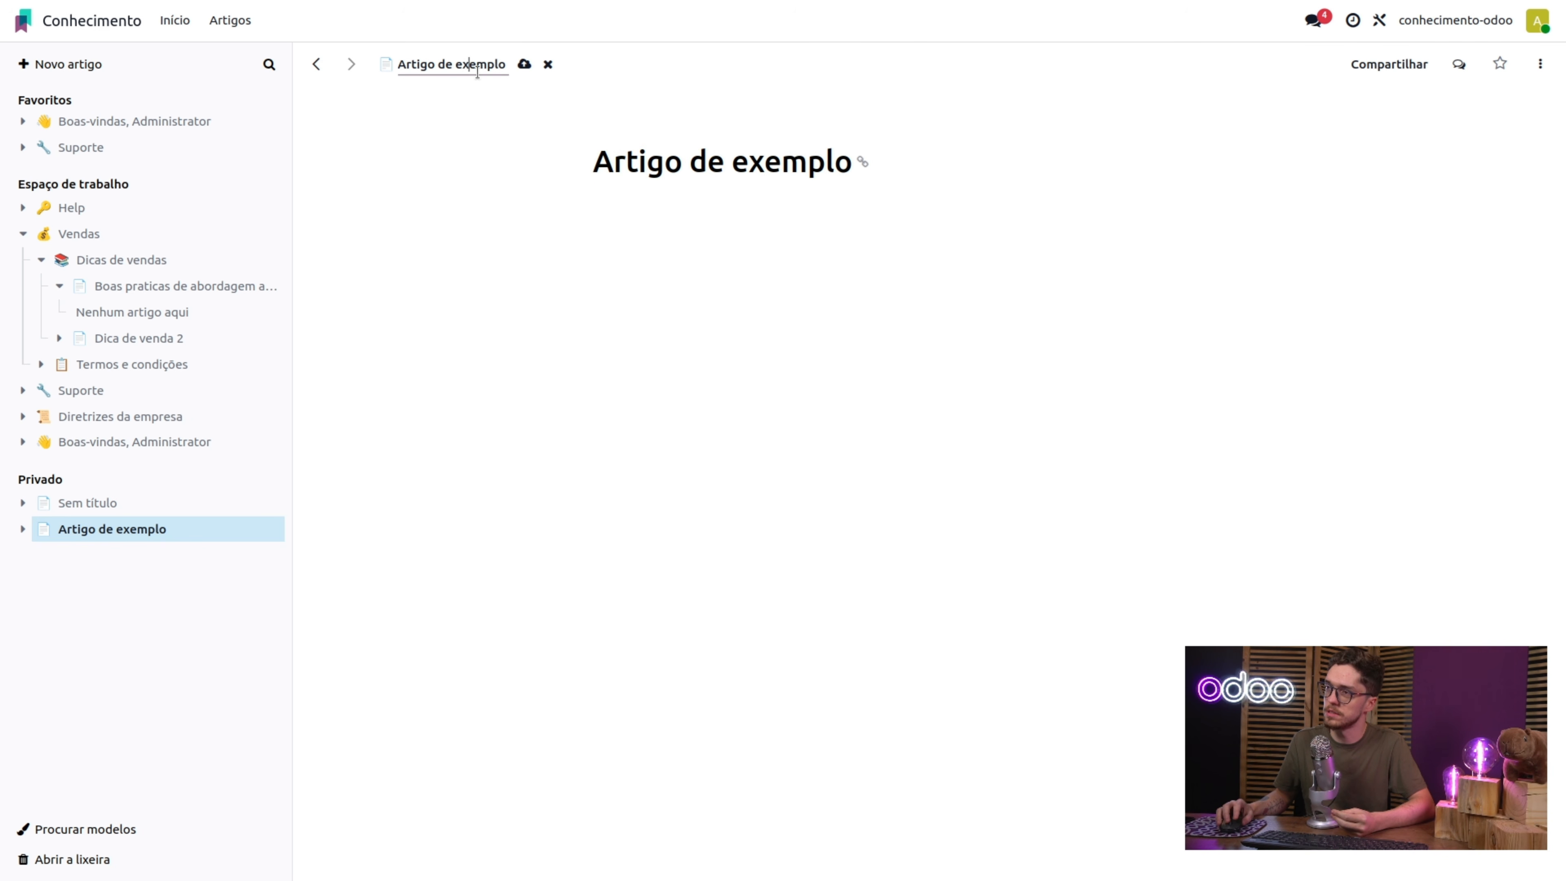
# - Save Artigo de exemplo and move it from the private section to the end of the workspace section, accepting the move
pyautogui.click(526, 70)
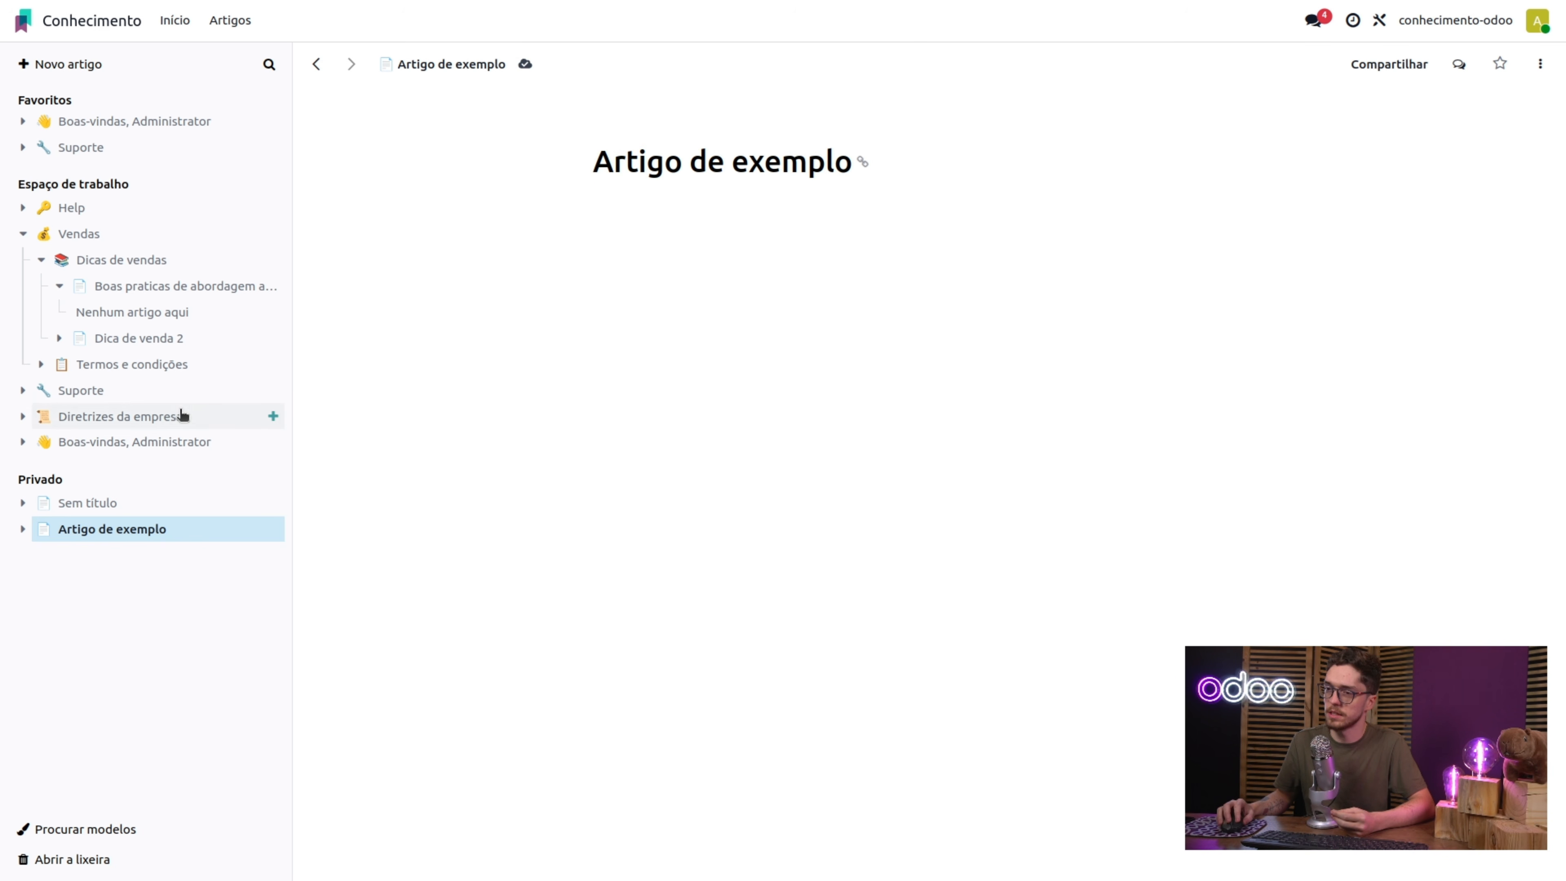
pyautogui.moveTo(180, 539); pyautogui.dragTo(220, 482)
pyautogui.click(634, 515)
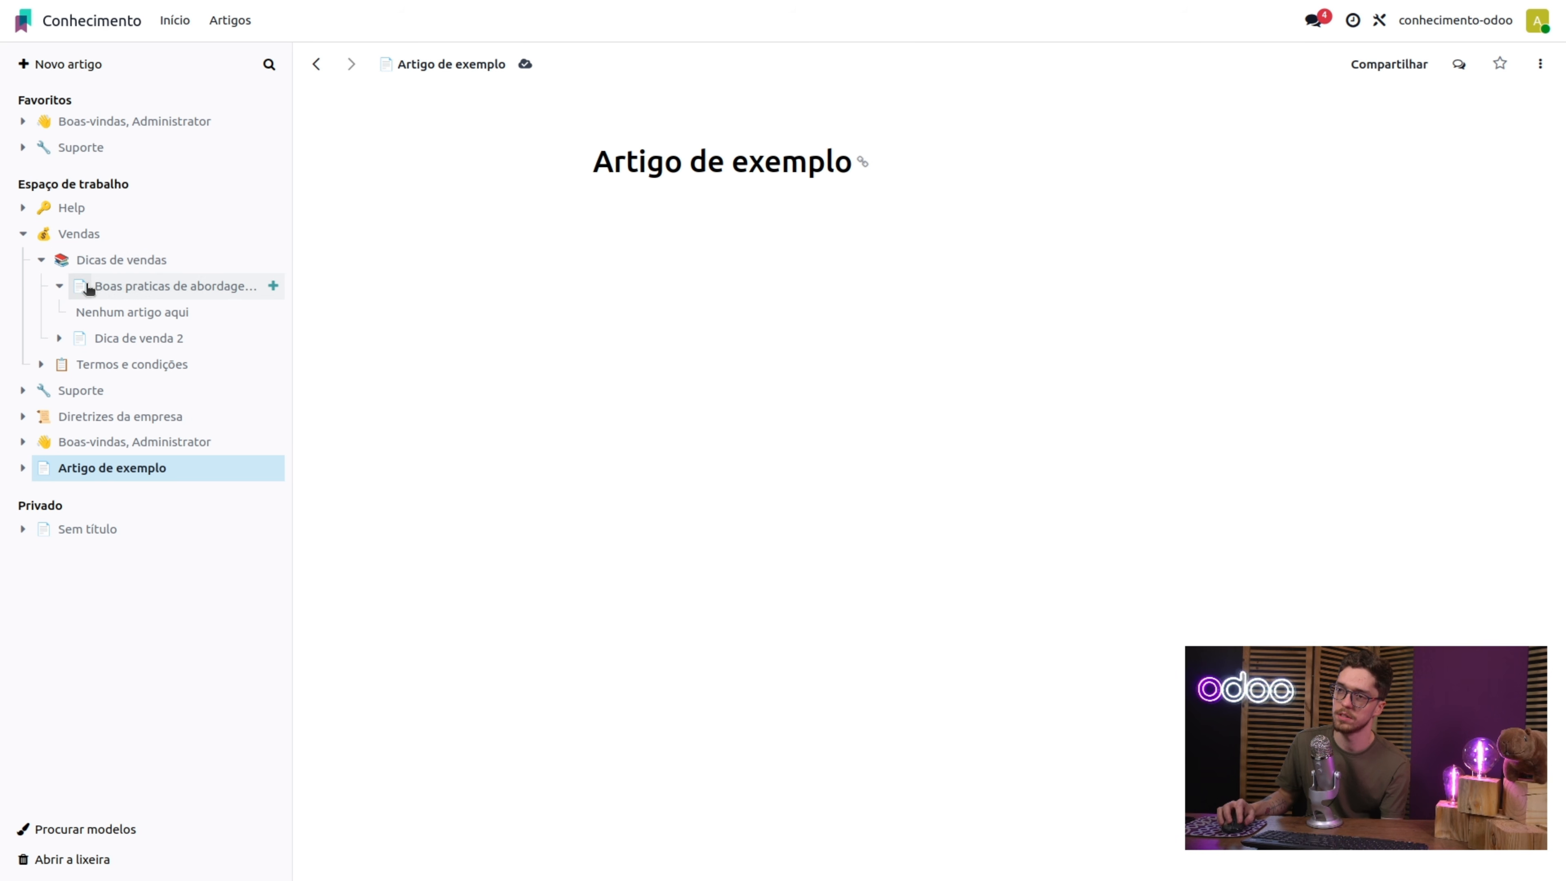
# - Collapse the Boas praticas de abordagem ao cliente and Dicas de vendas branches, and create a new article nested under Dicas de vendas
pyautogui.click(59, 285)
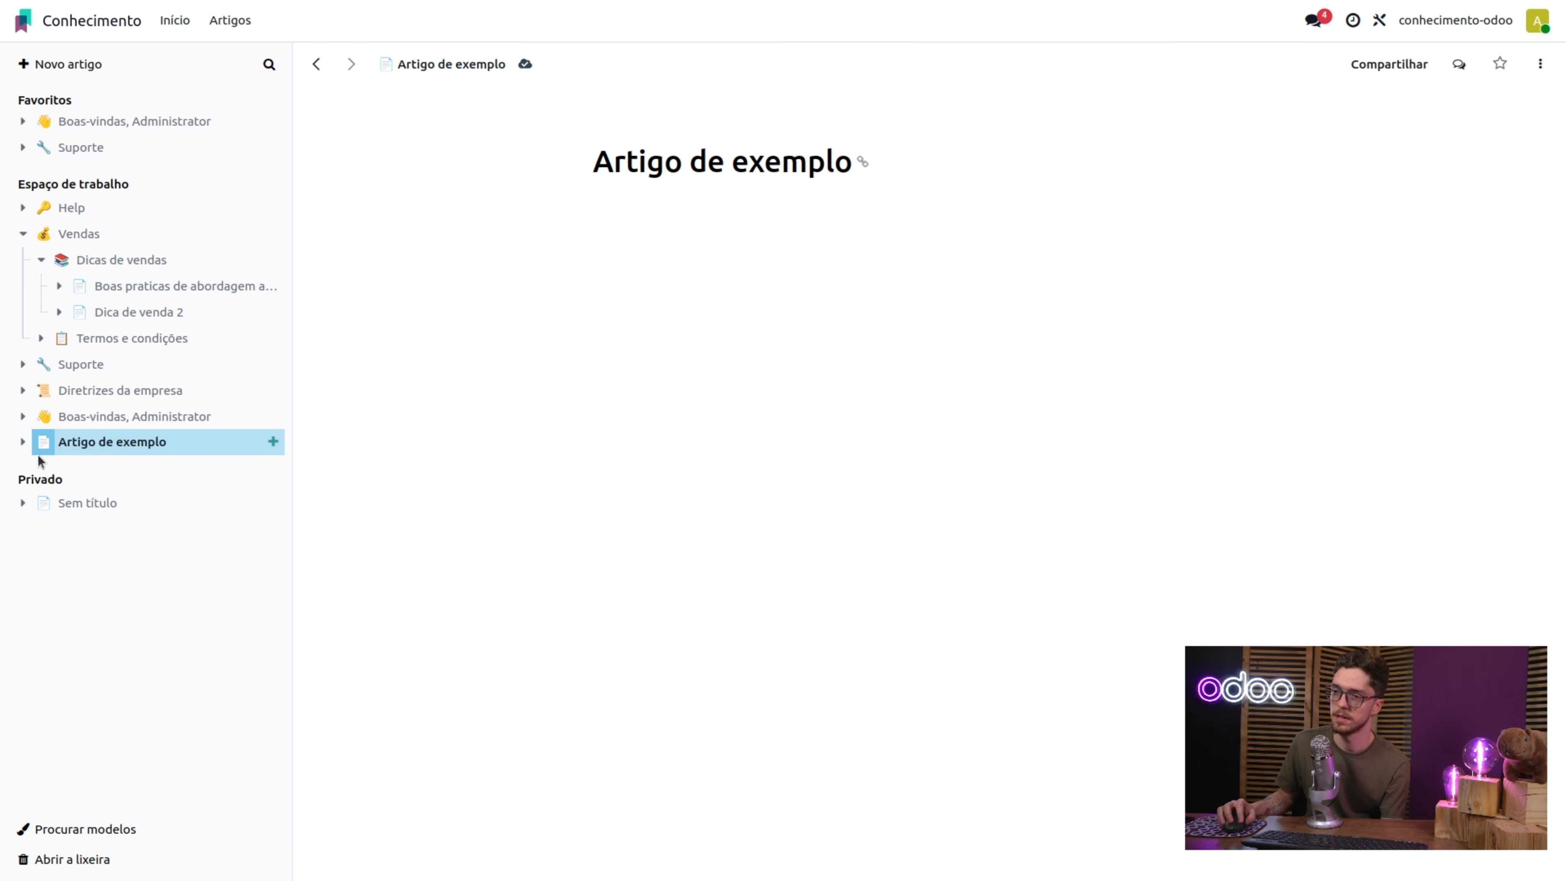
pyautogui.click(41, 260)
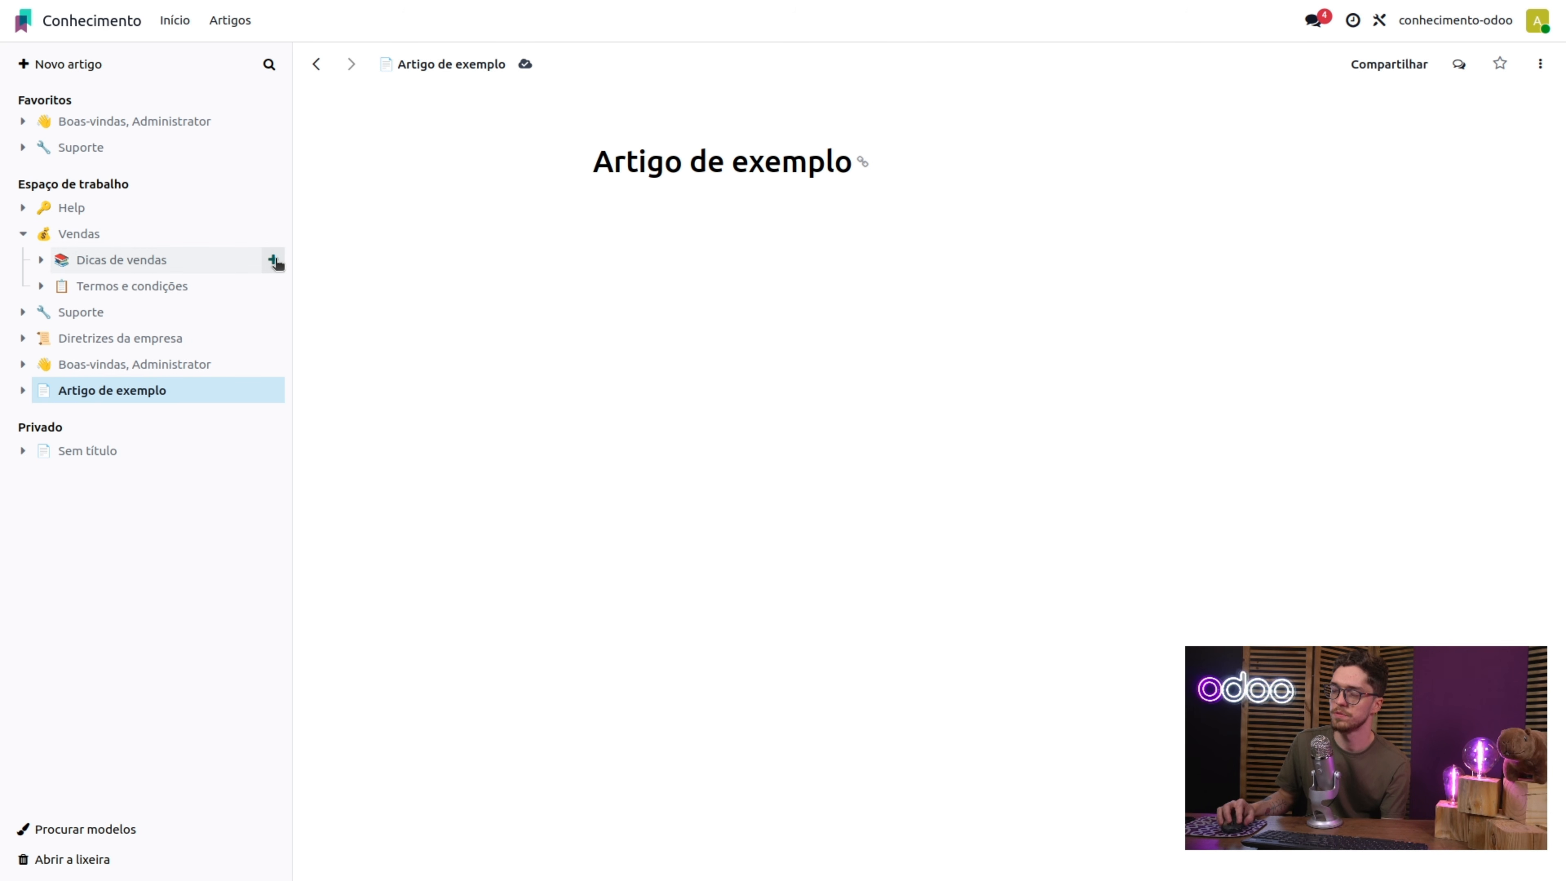
pyautogui.click(273, 260)
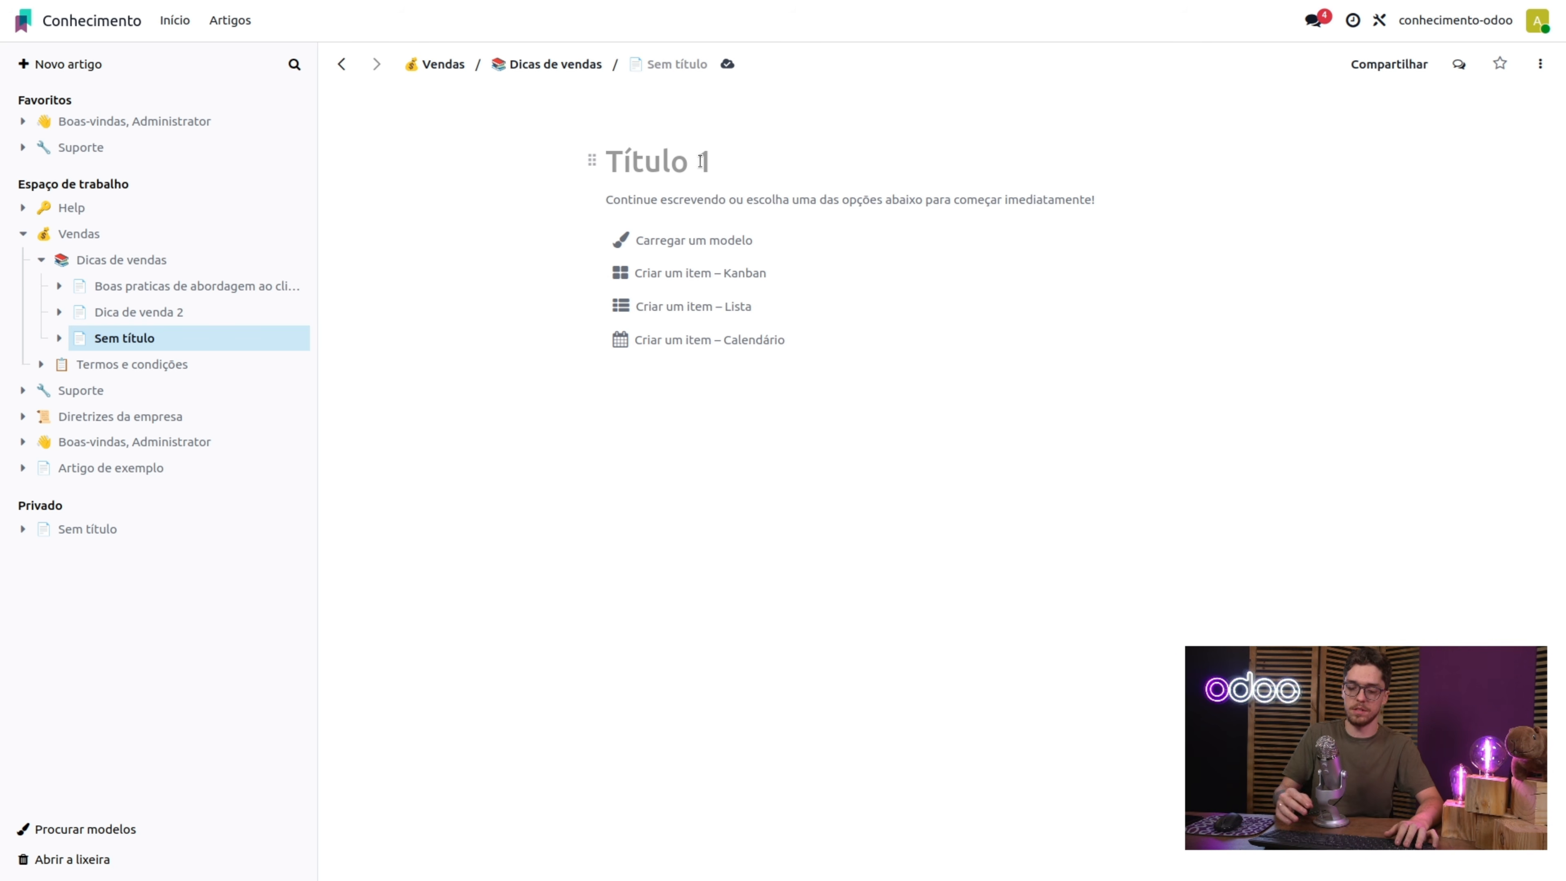
# - Examine the format and structure commands available for content blocks in the new article
pyautogui.write('/')
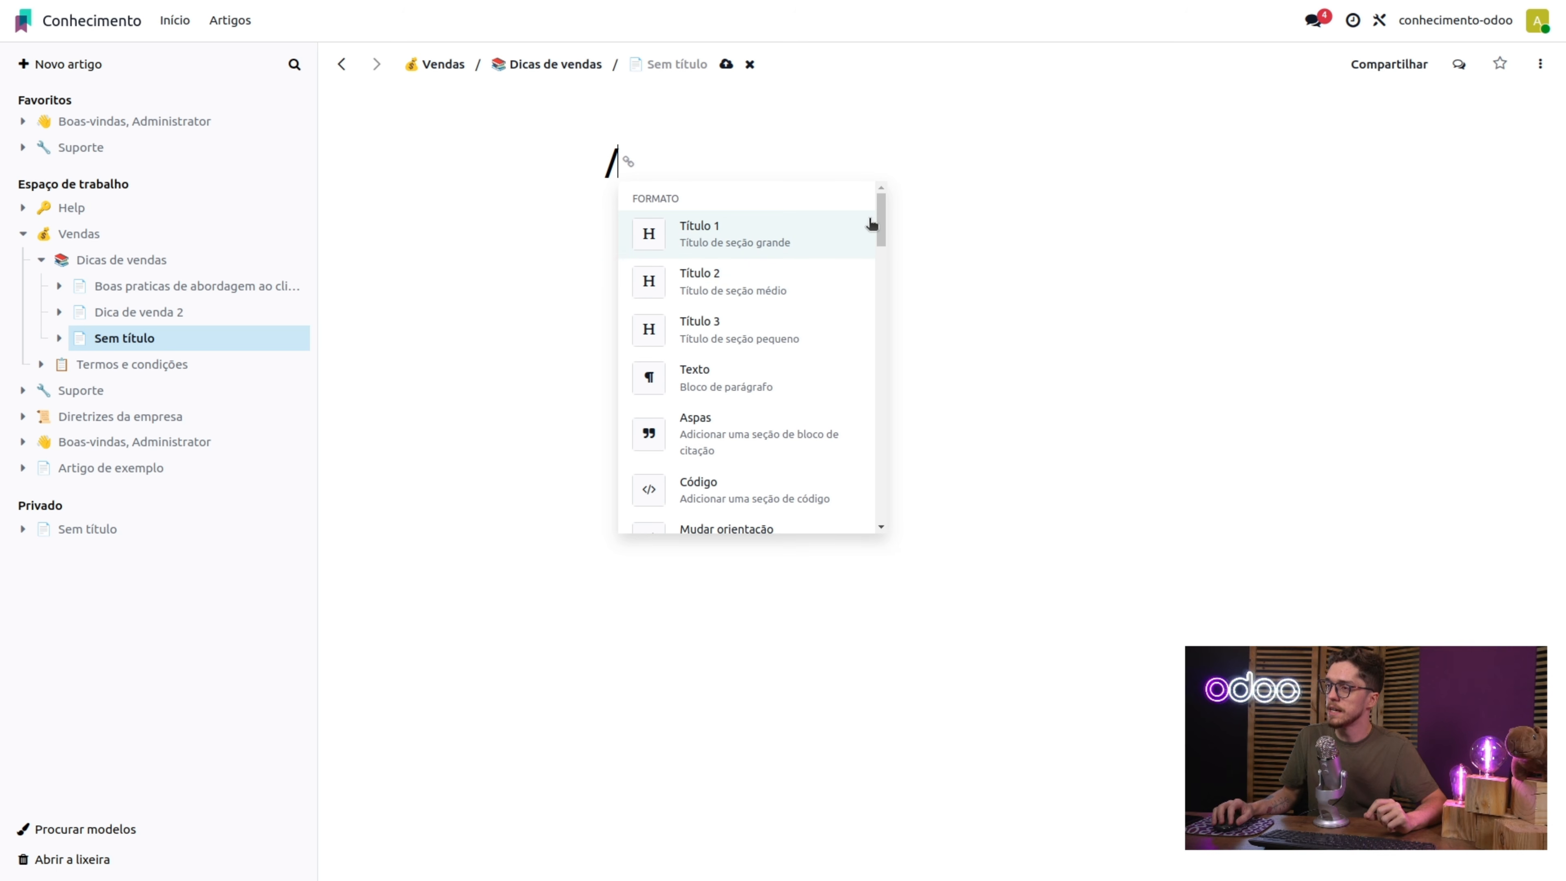
pyautogui.moveTo(880, 211); pyautogui.dragTo(901, 296)
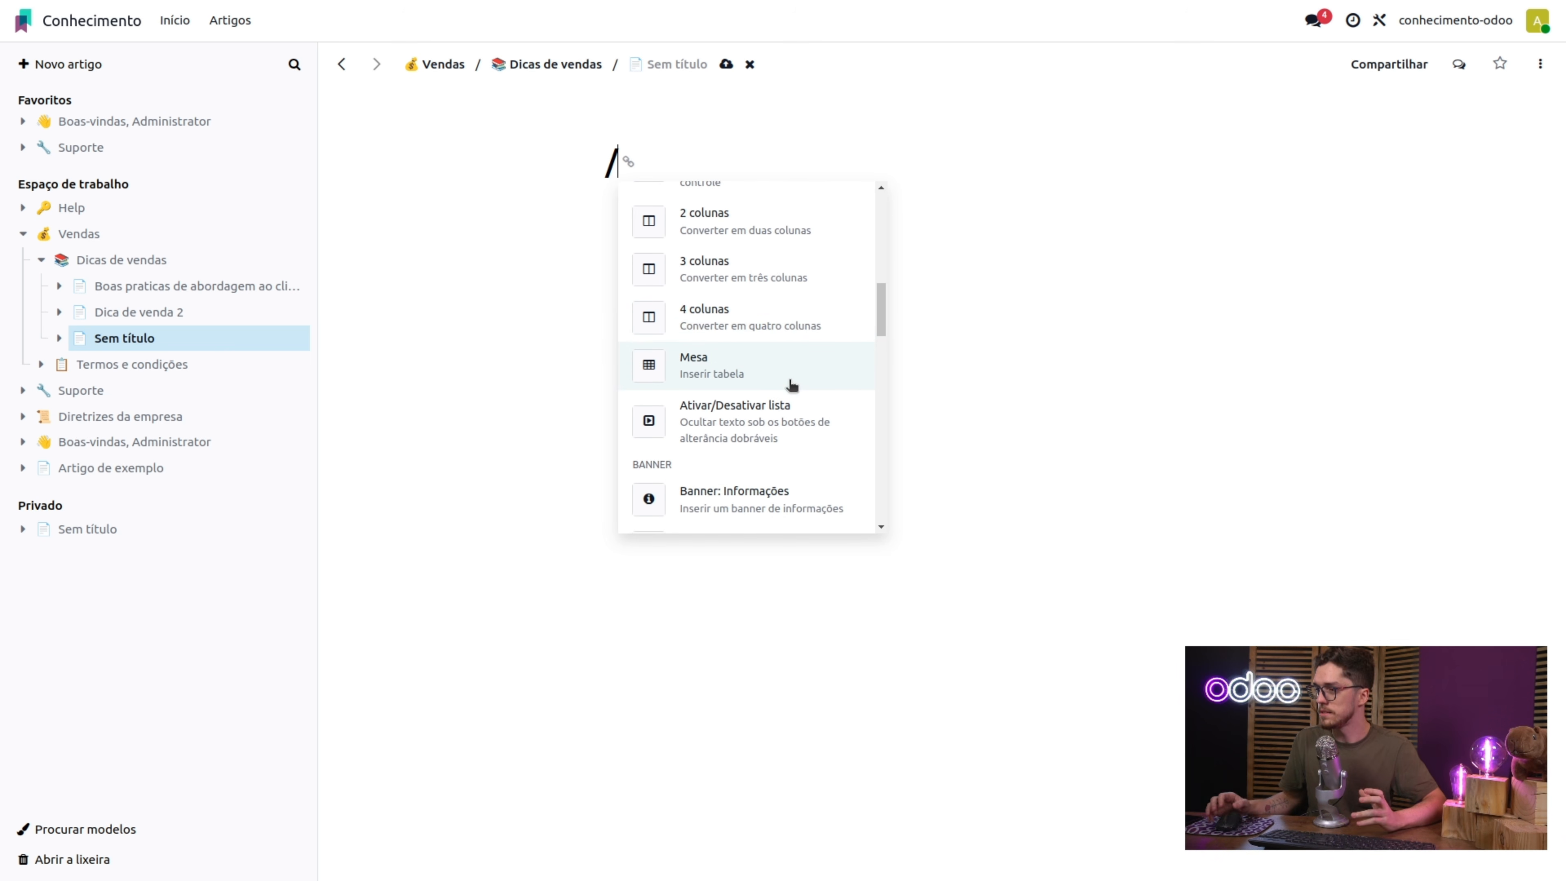
pyautogui.scroll(6, 736, 377)
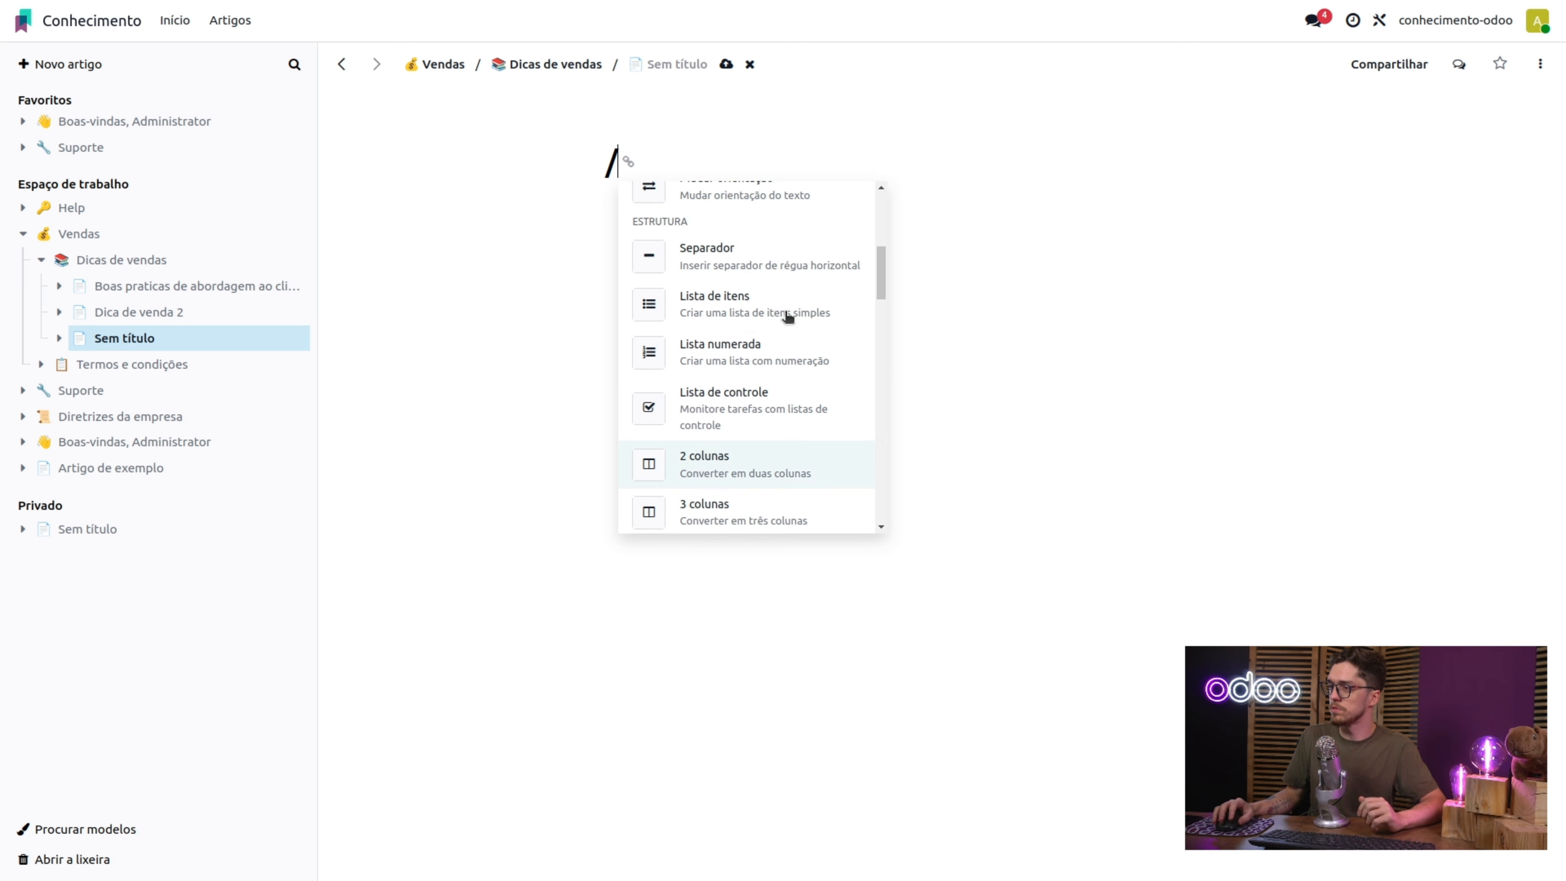
pyautogui.click(725, 237)
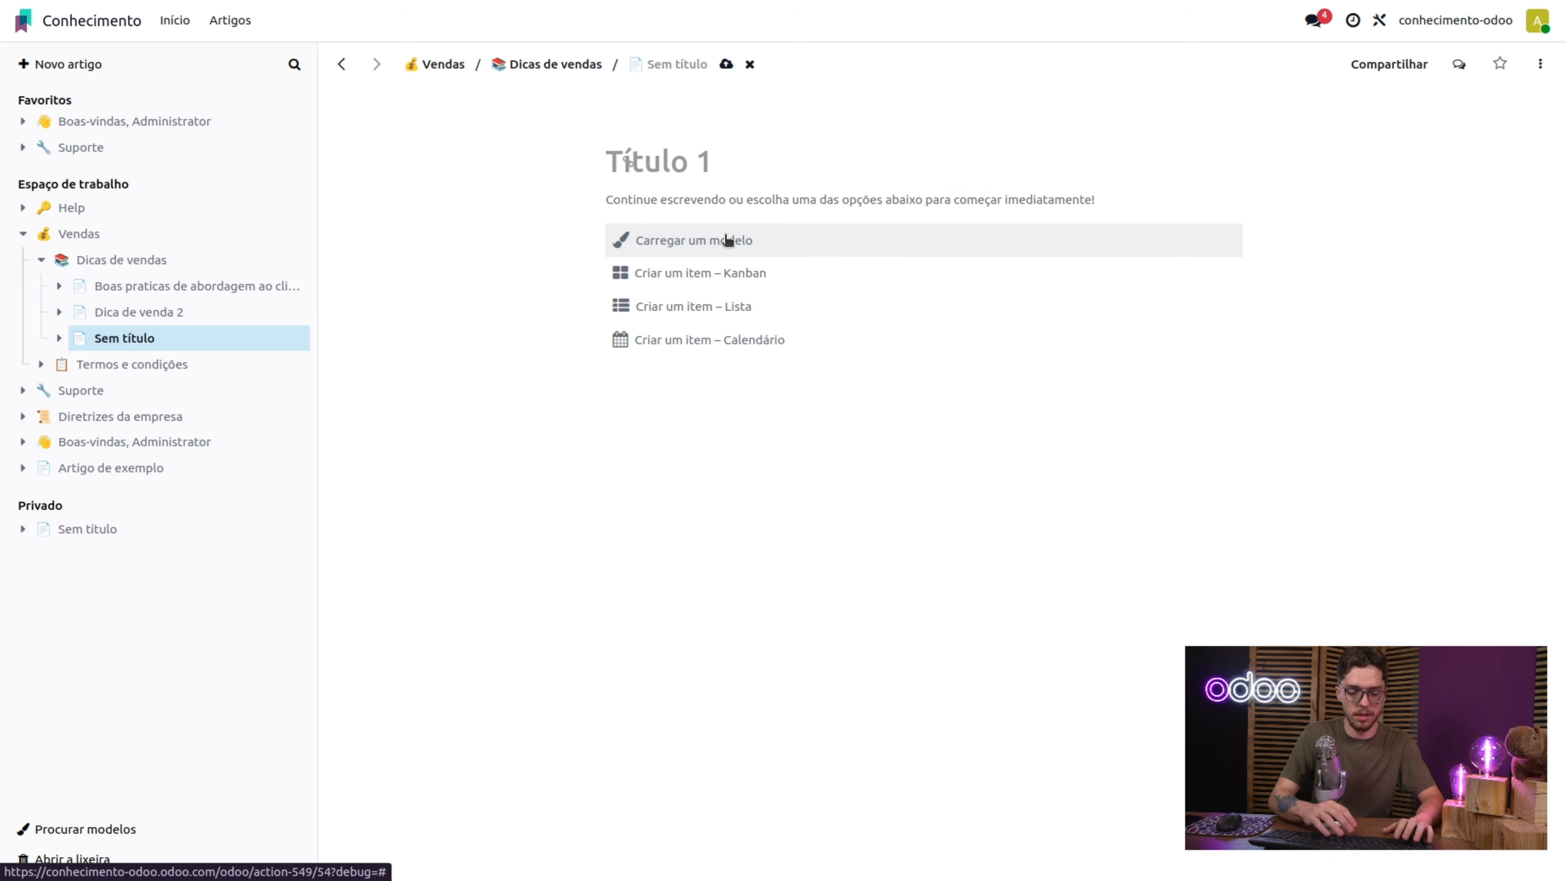
# - Enter "Tabela de preços" as the new article's heading and insert a 4x4 table below it
pyautogui.write('Tabela de preços')
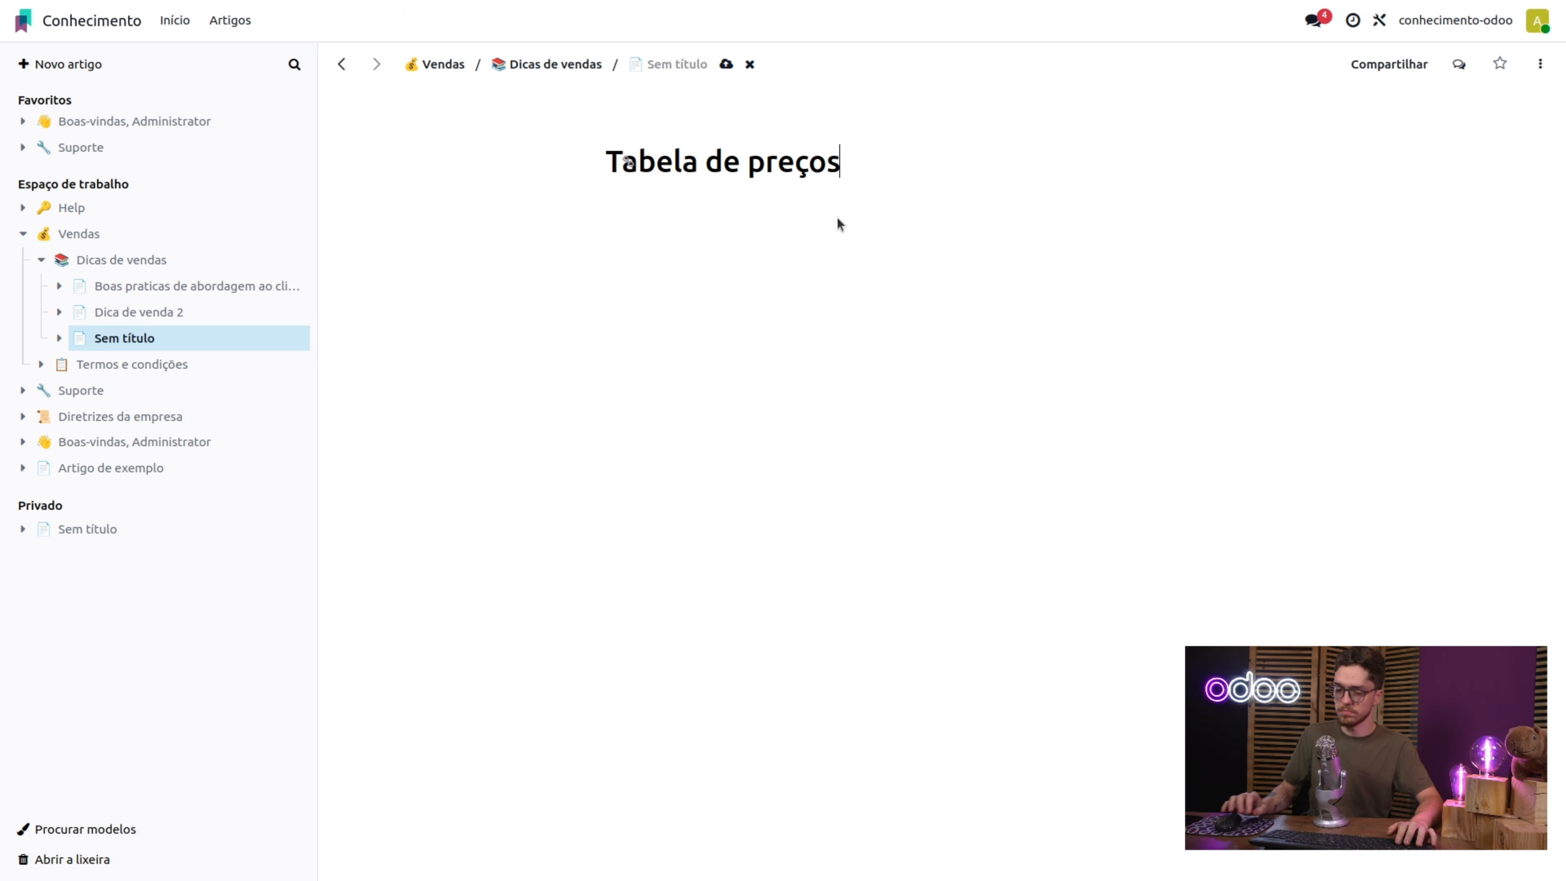
pyautogui.press('Return')
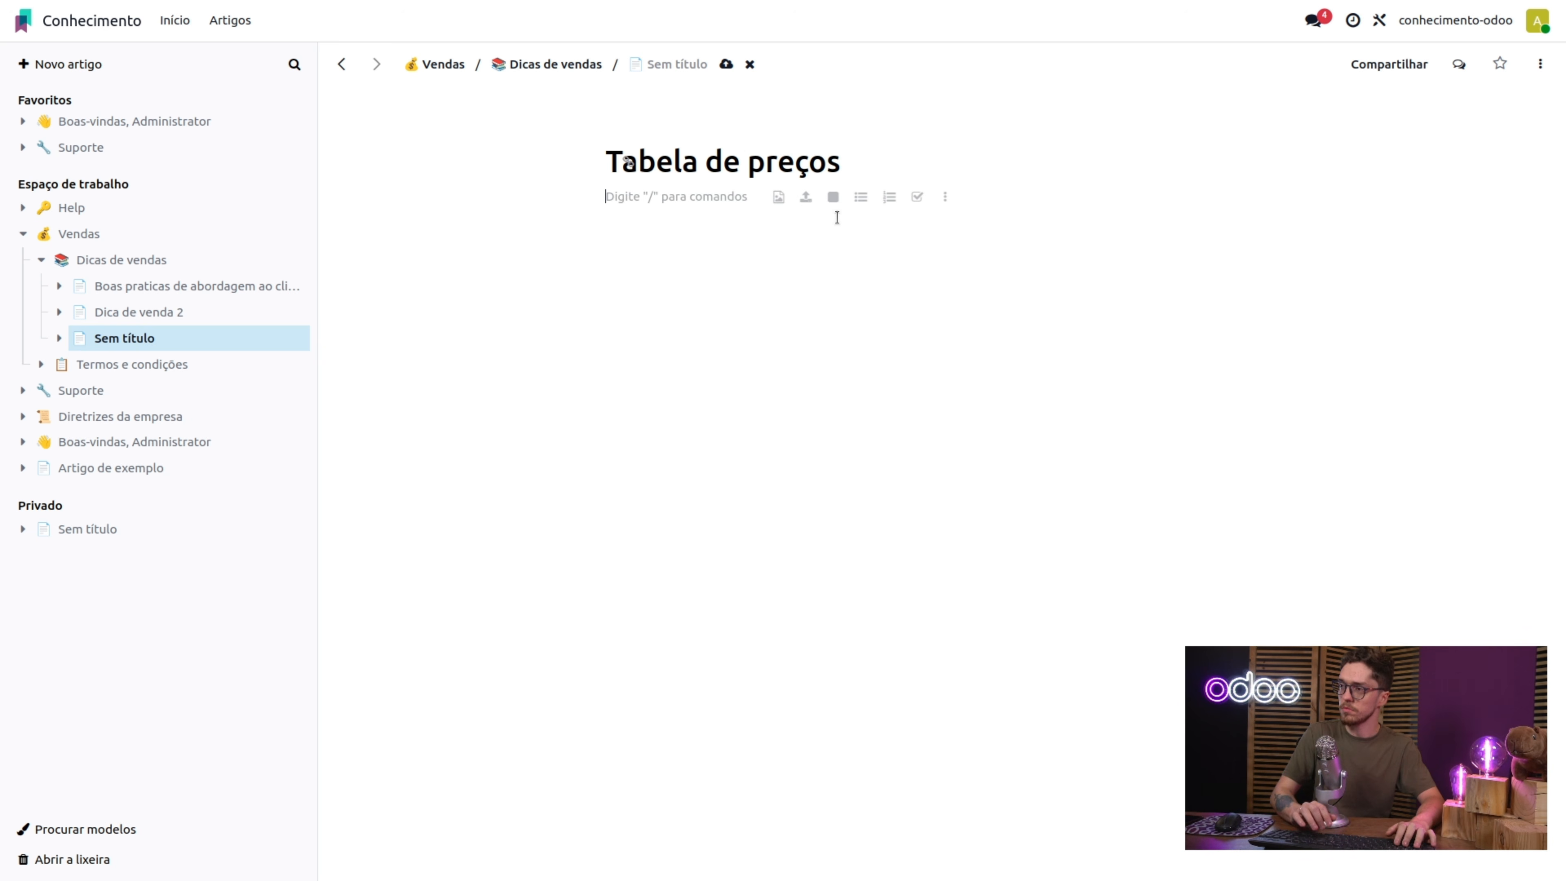
pyautogui.write('/')
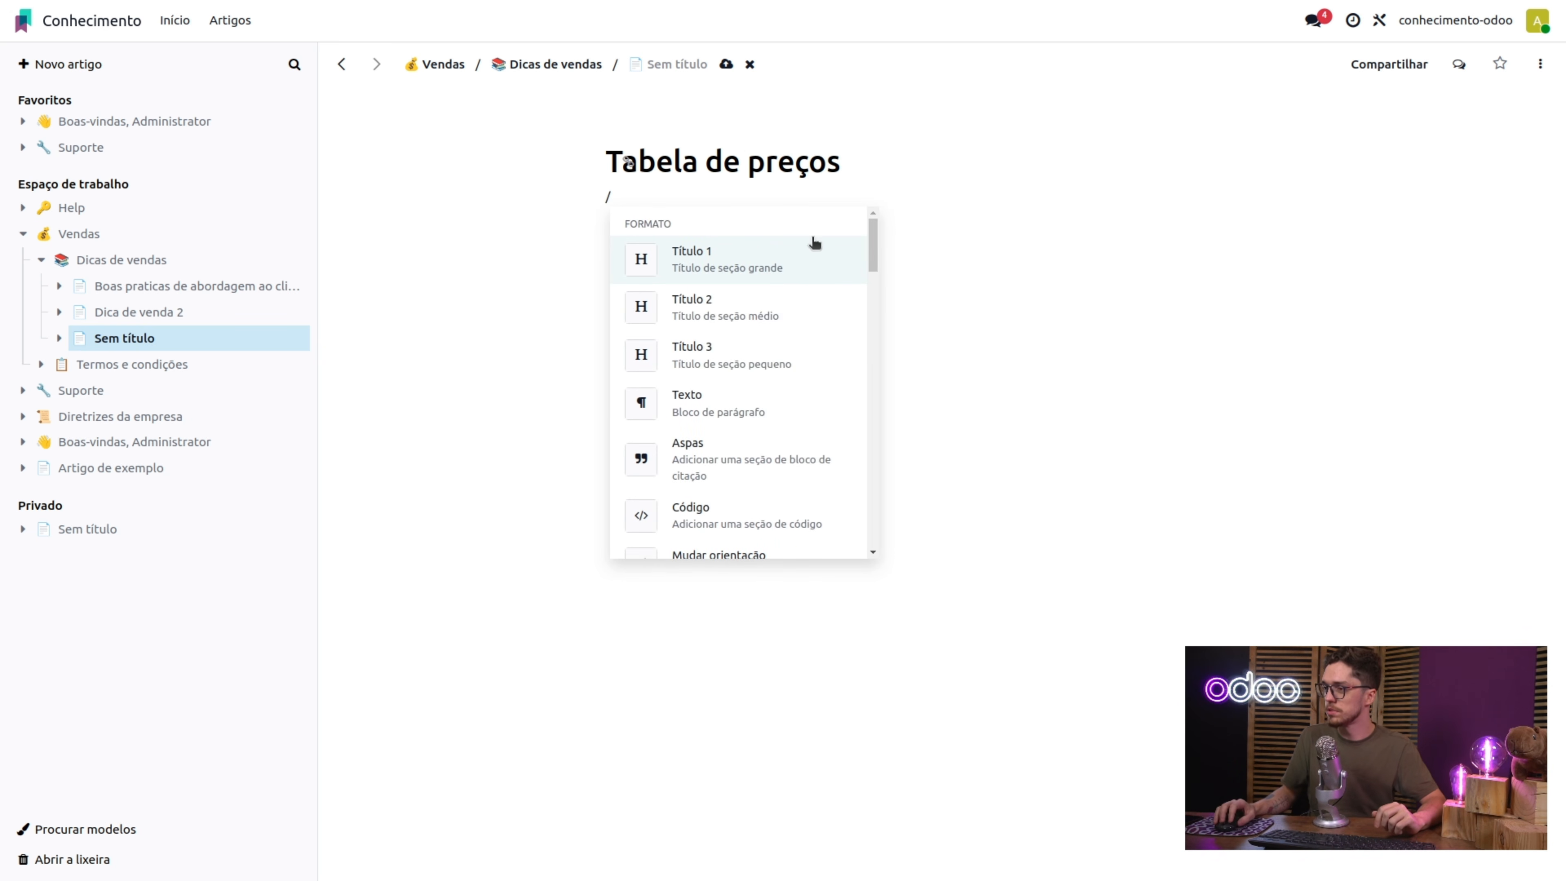
pyautogui.scroll(-3, 794, 338)
pyautogui.scroll(-5, 793, 338)
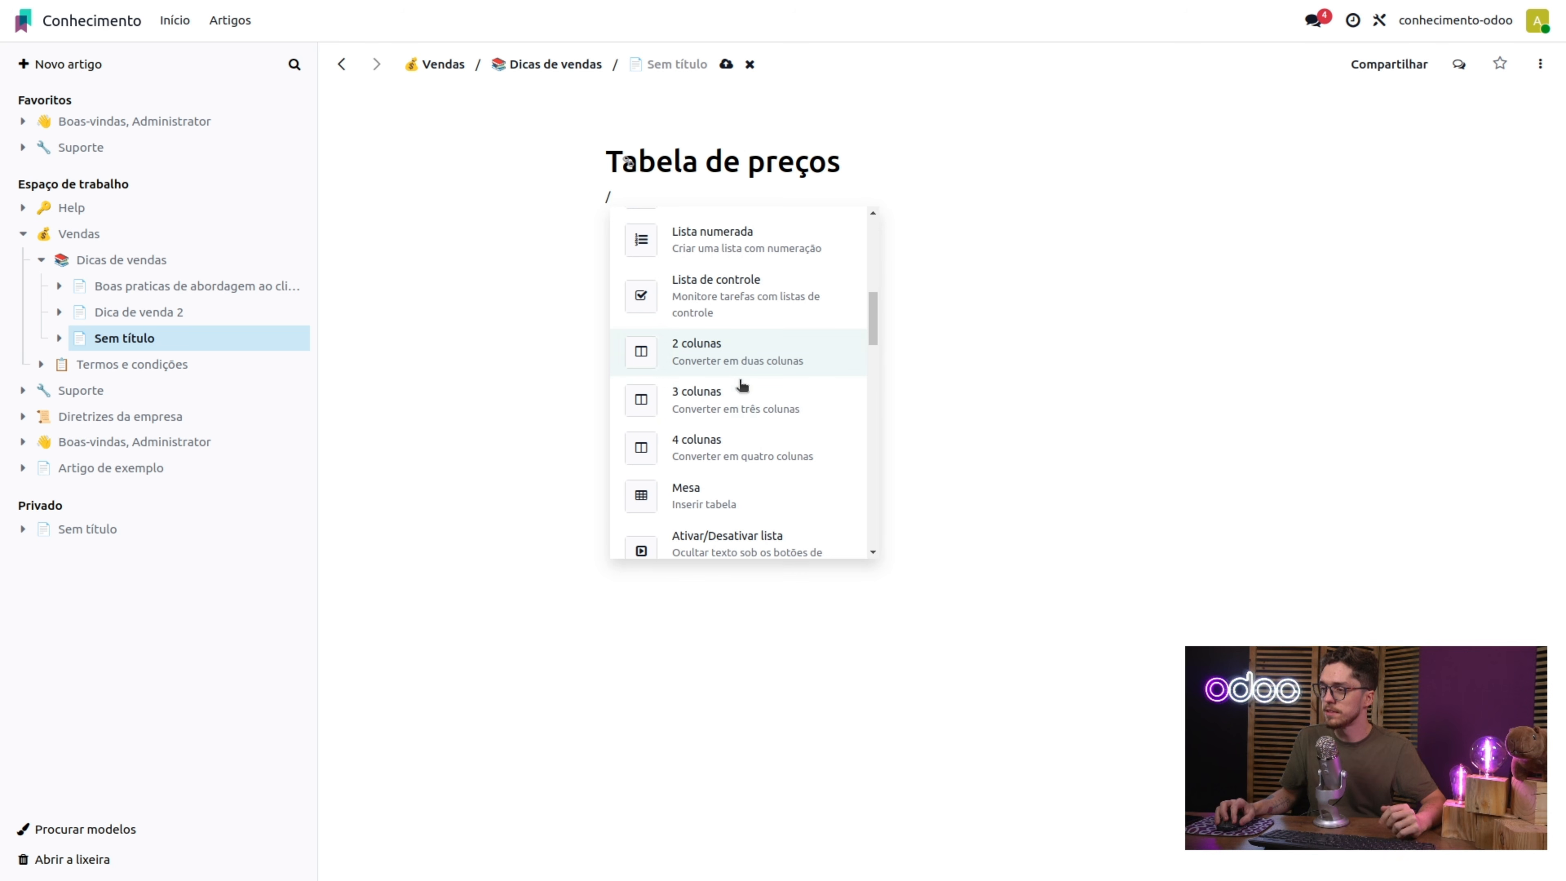
pyautogui.click(726, 393)
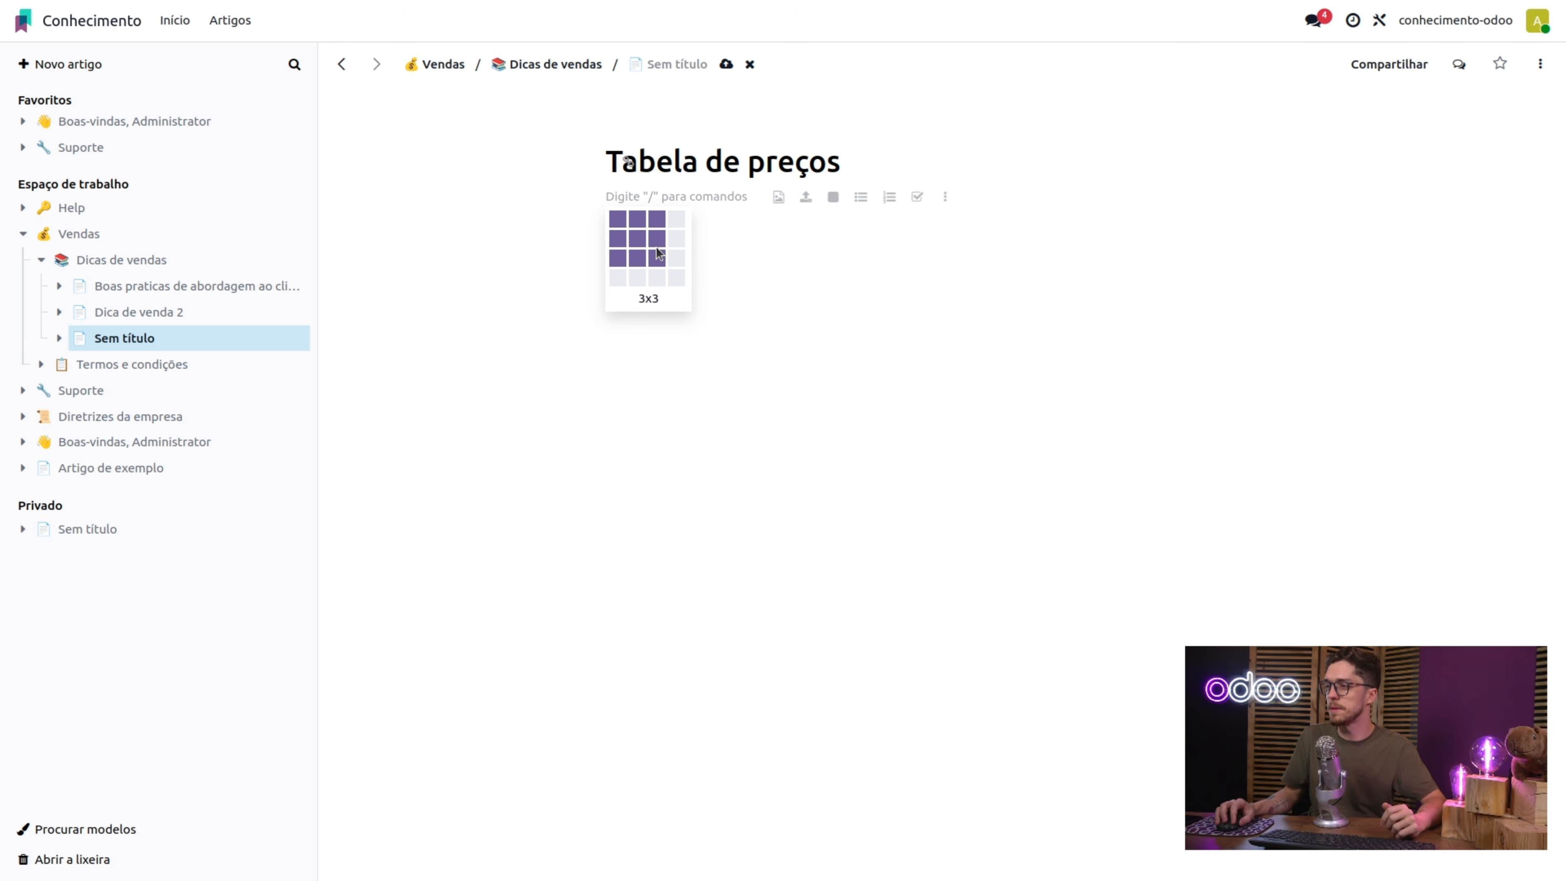
pyautogui.click(673, 277)
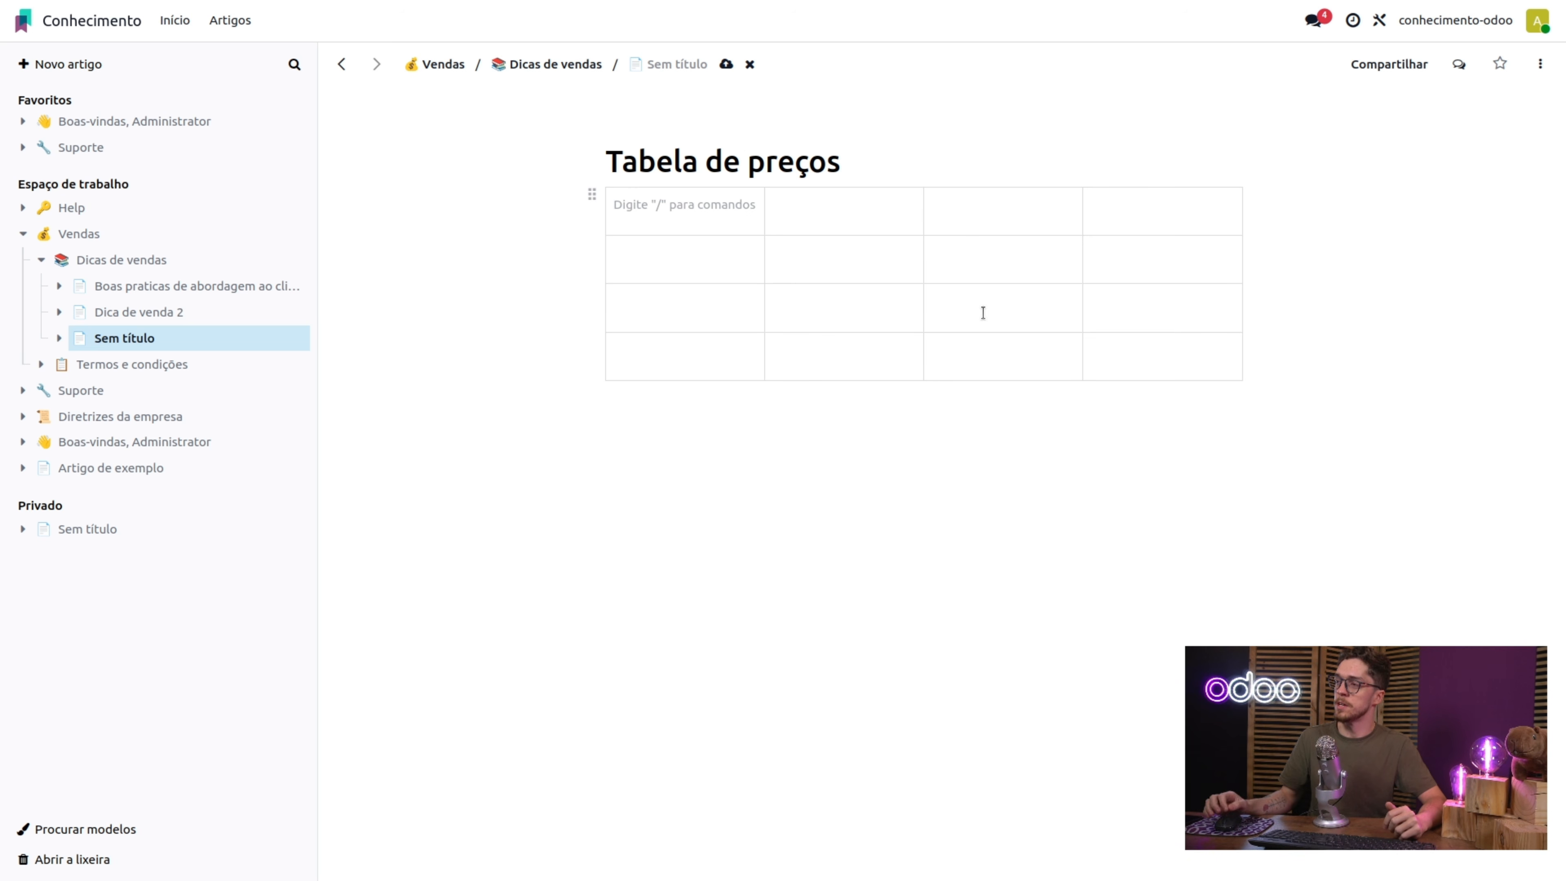
pyautogui.write('/')
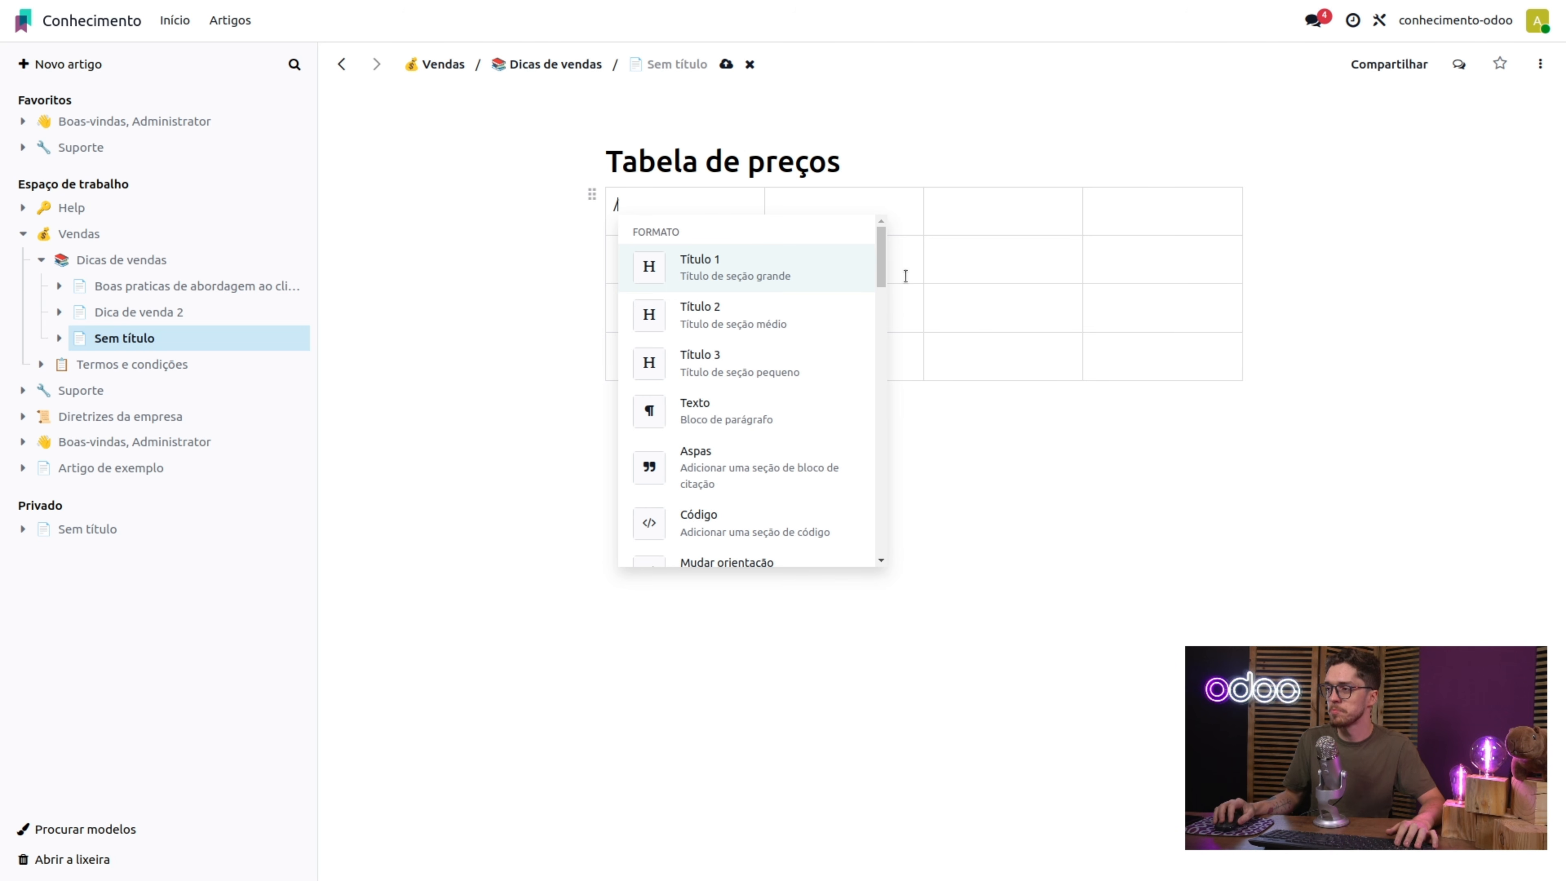
pyautogui.click(925, 261)
pyautogui.click(979, 262)
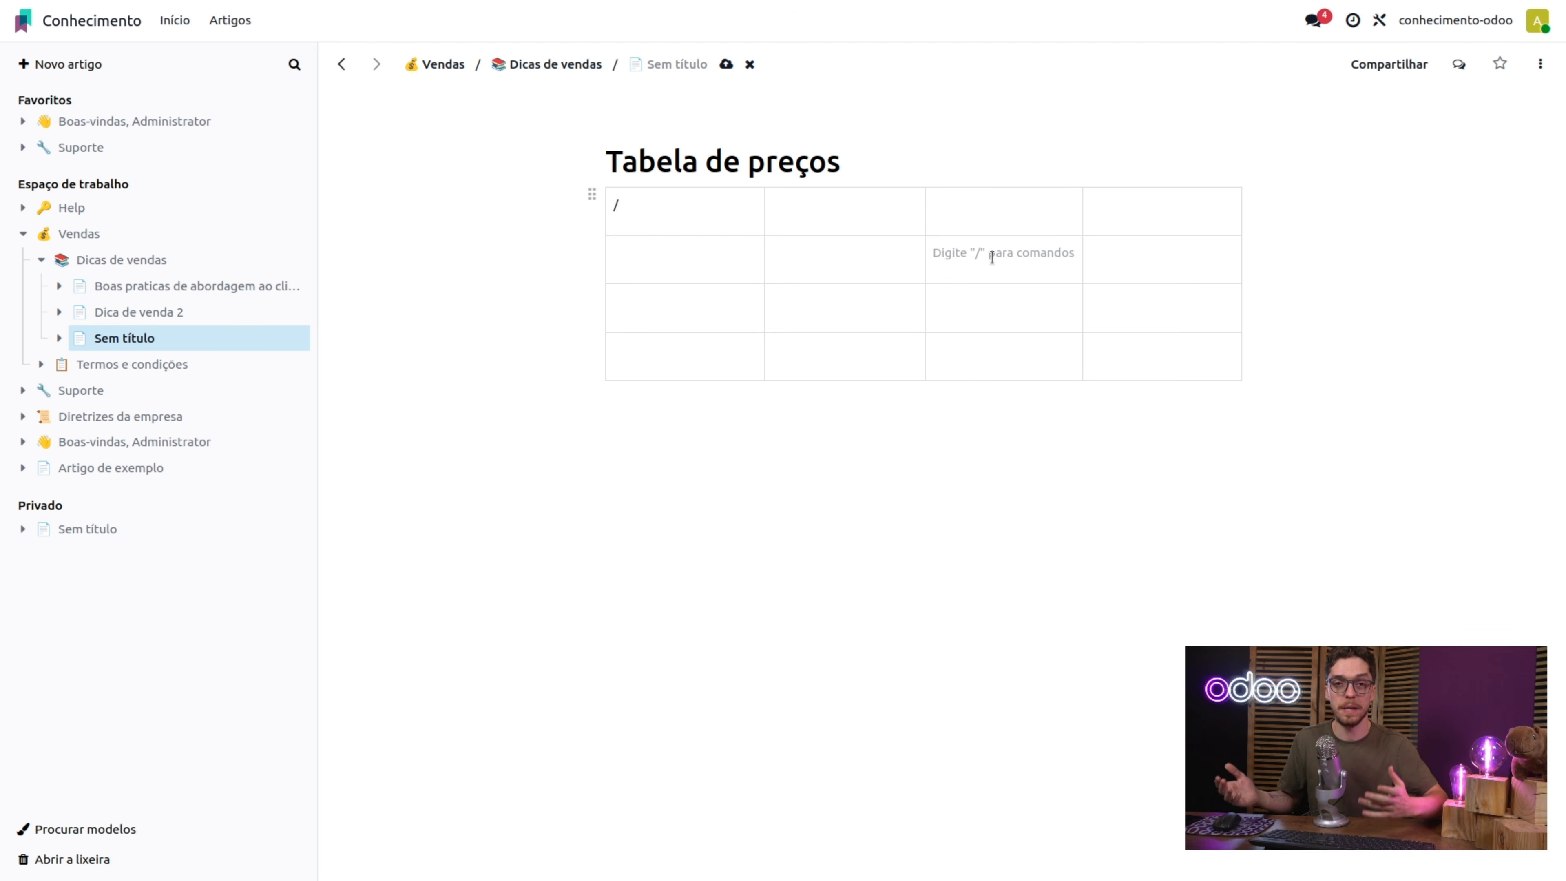
pyautogui.click(634, 203)
pyautogui.press('BackSpace')
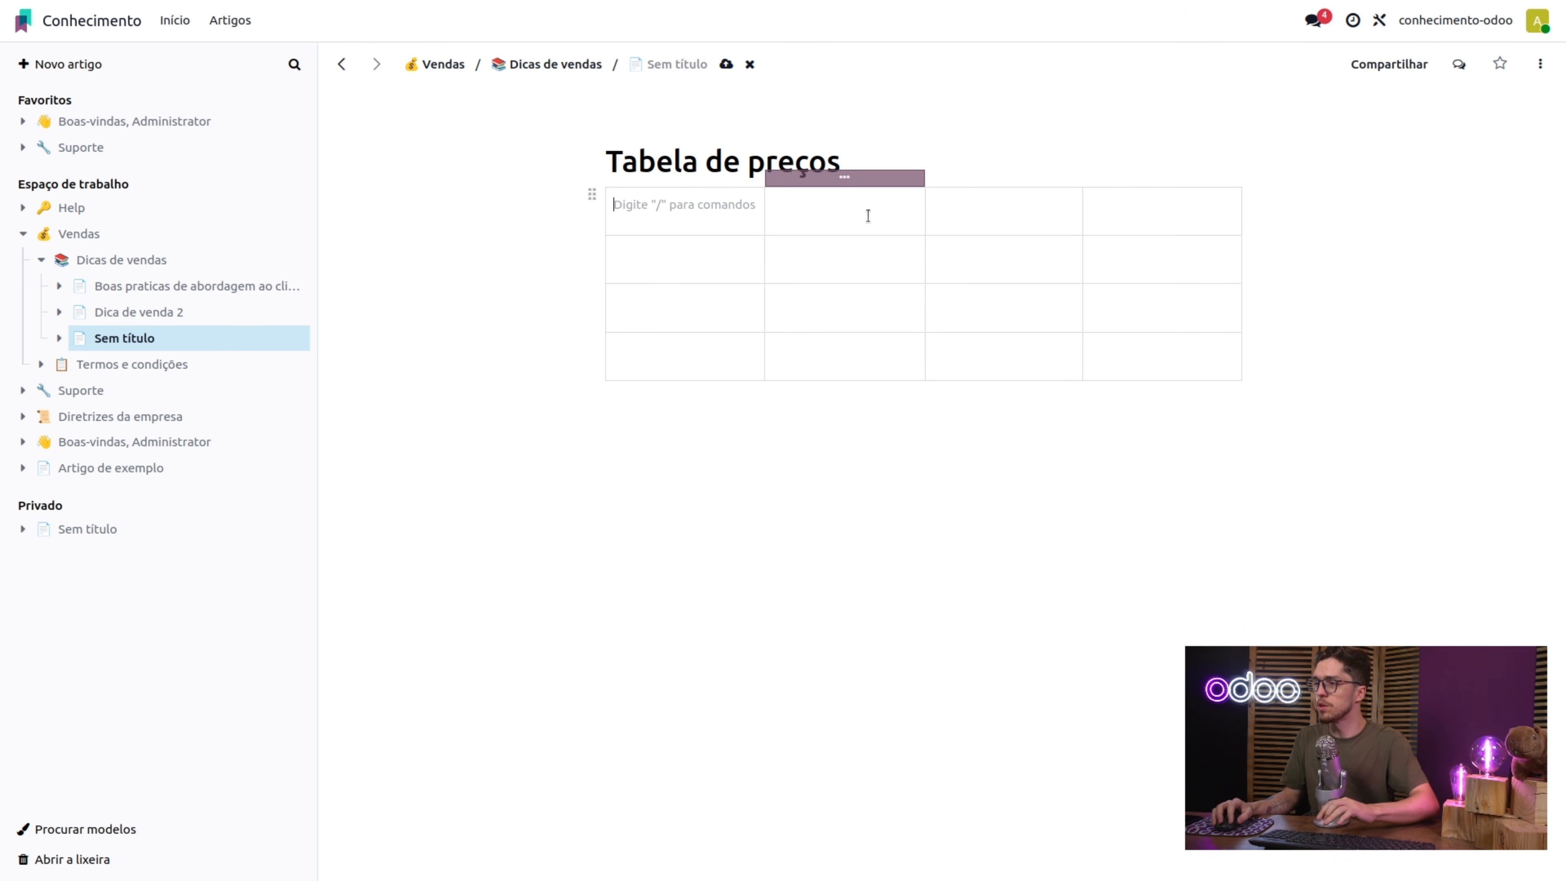
pyautogui.click(1447, 149)
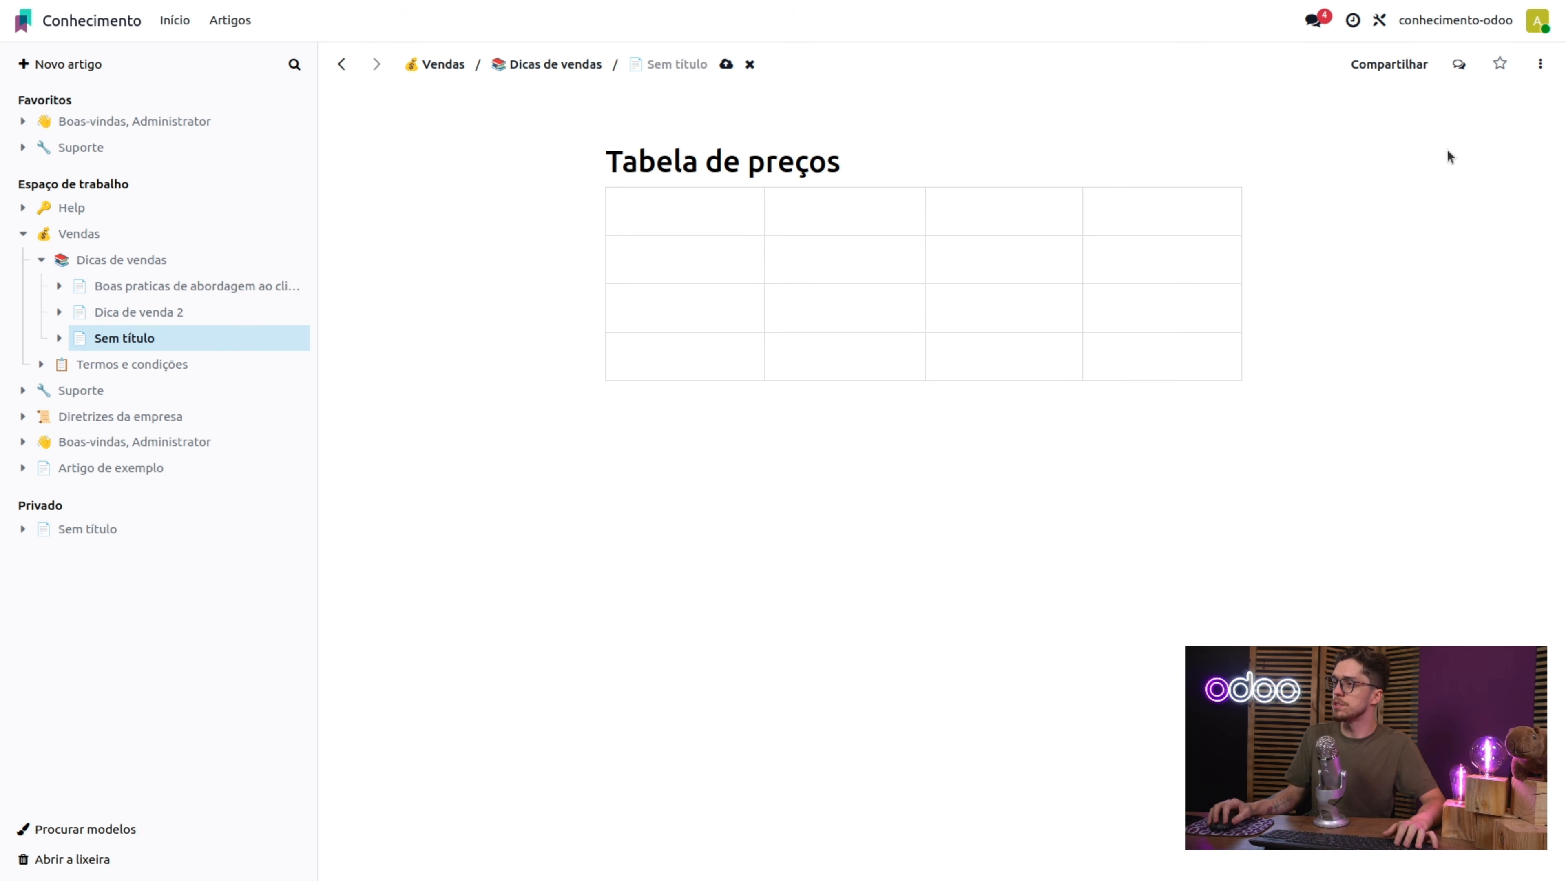
# - Add a cover image to the Tabela de preços article, adjust its vertical position and save the article
pyautogui.click(1539, 67)
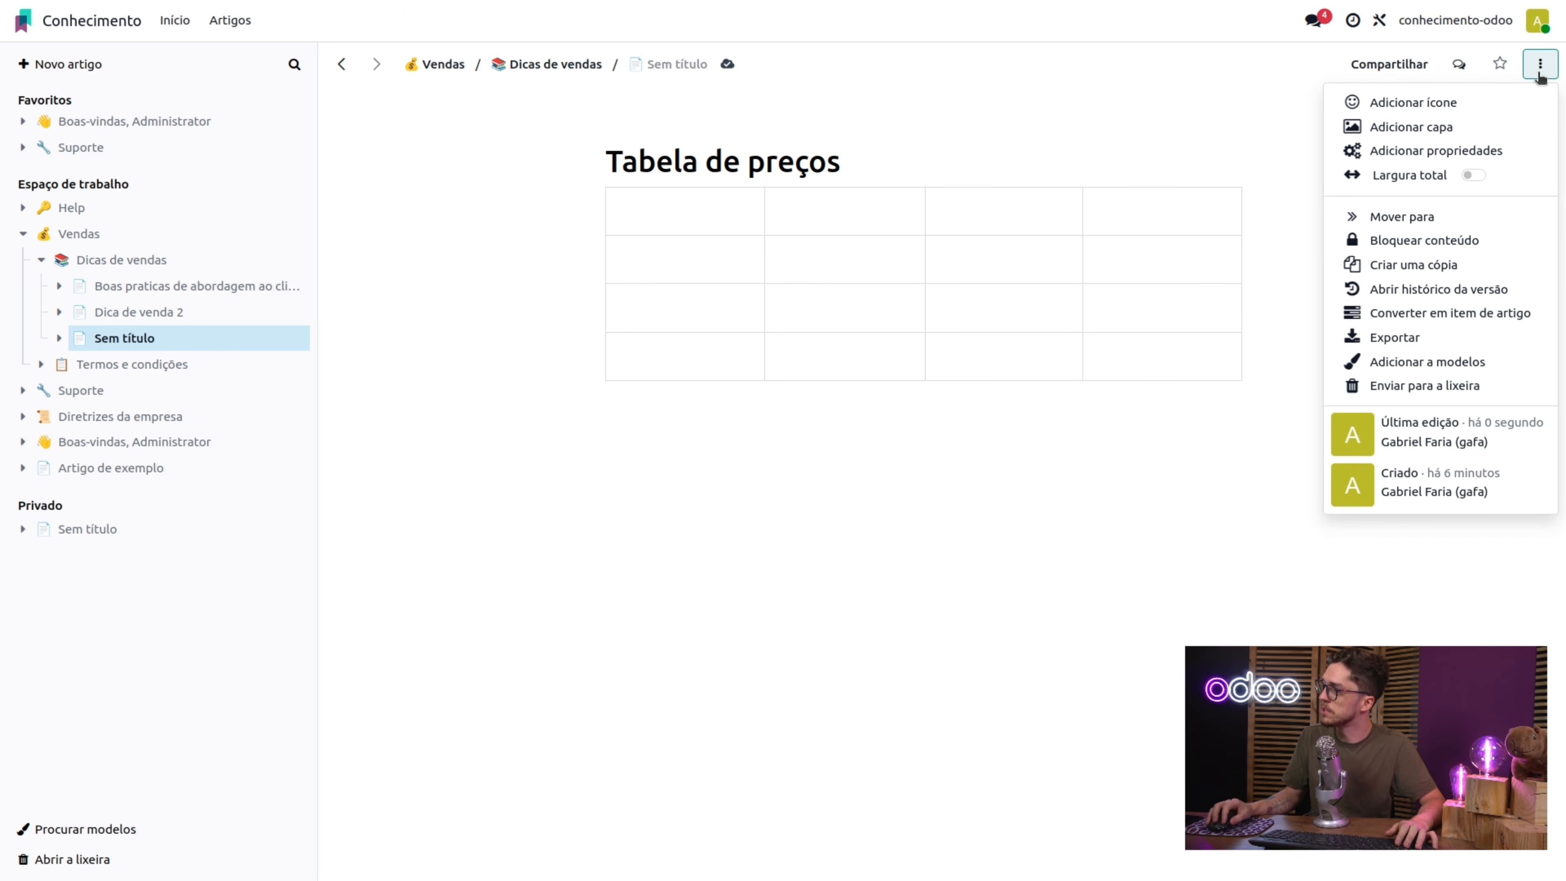
pyautogui.click(1448, 133)
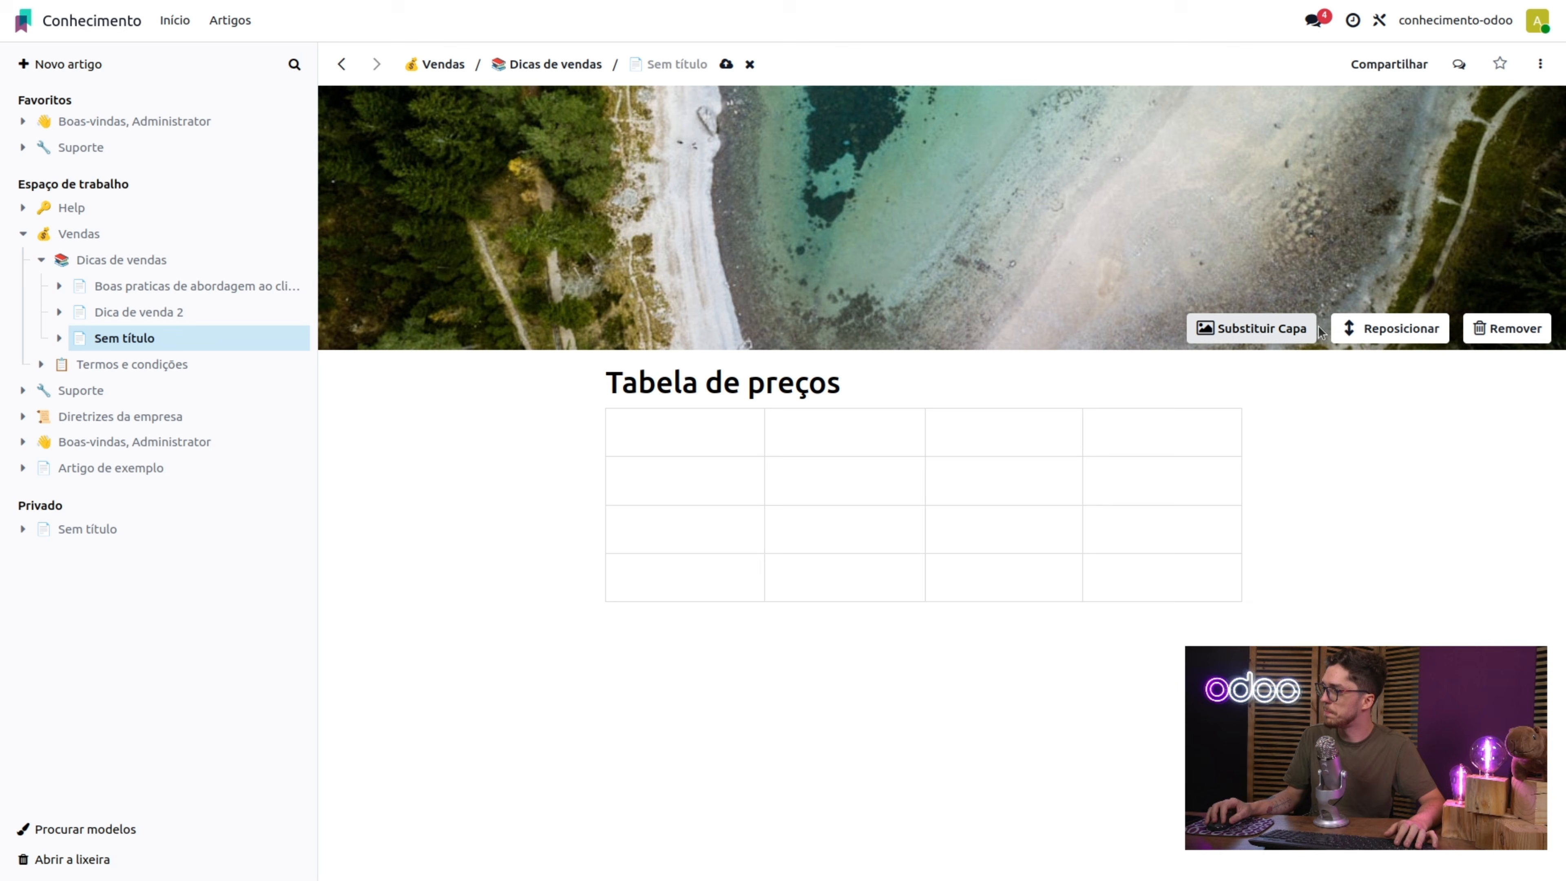
pyautogui.click(1365, 328)
pyautogui.moveTo(982, 216); pyautogui.dragTo(983, 290)
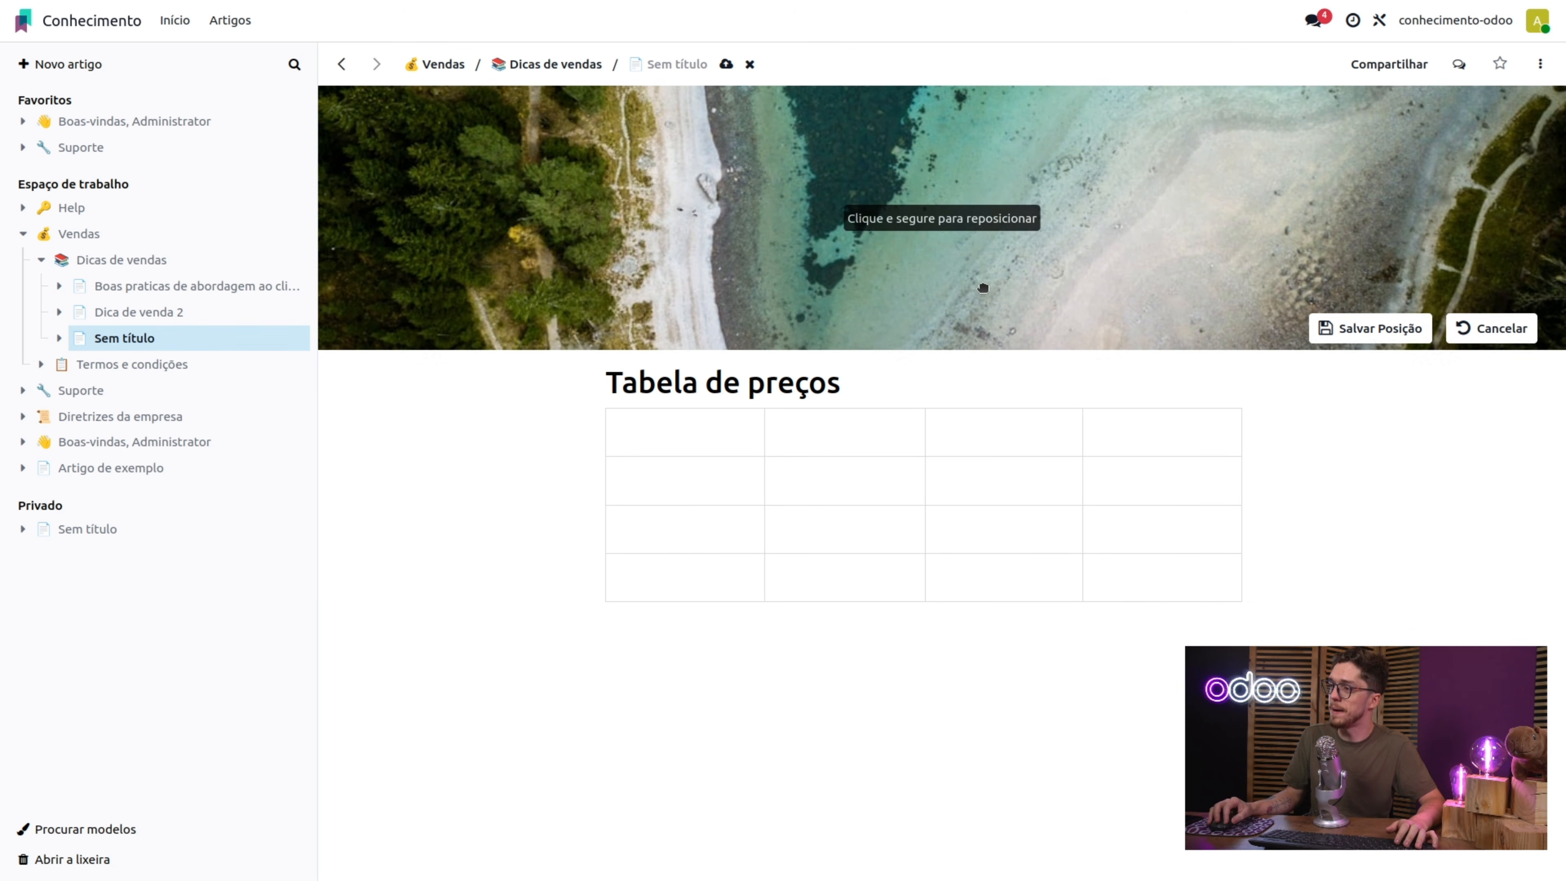
pyautogui.moveTo(1101, 259); pyautogui.dragTo(1146, 224)
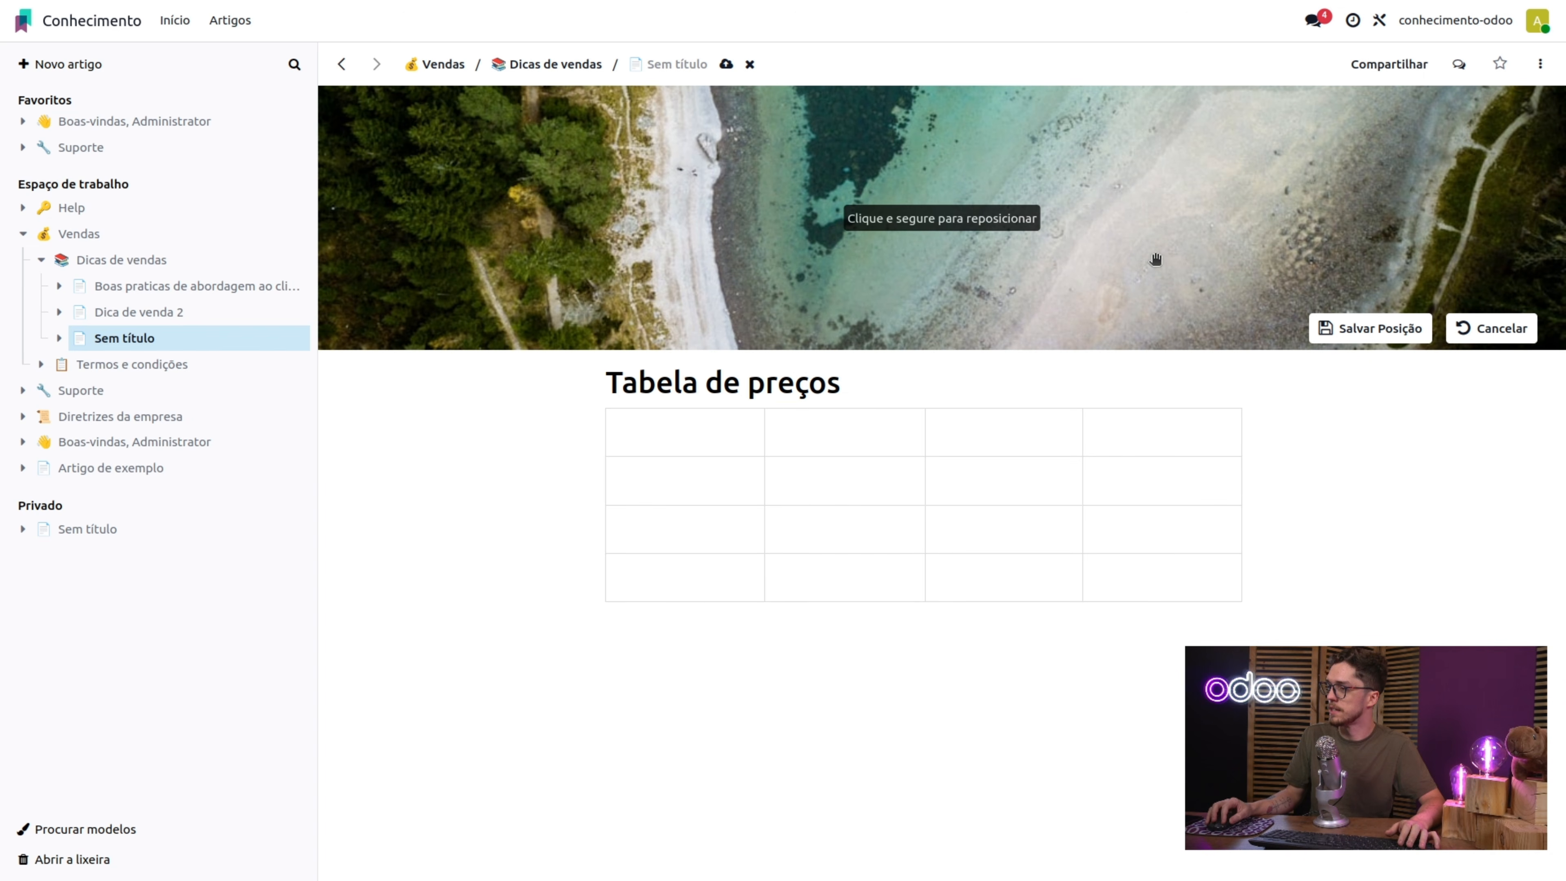
pyautogui.click(1412, 336)
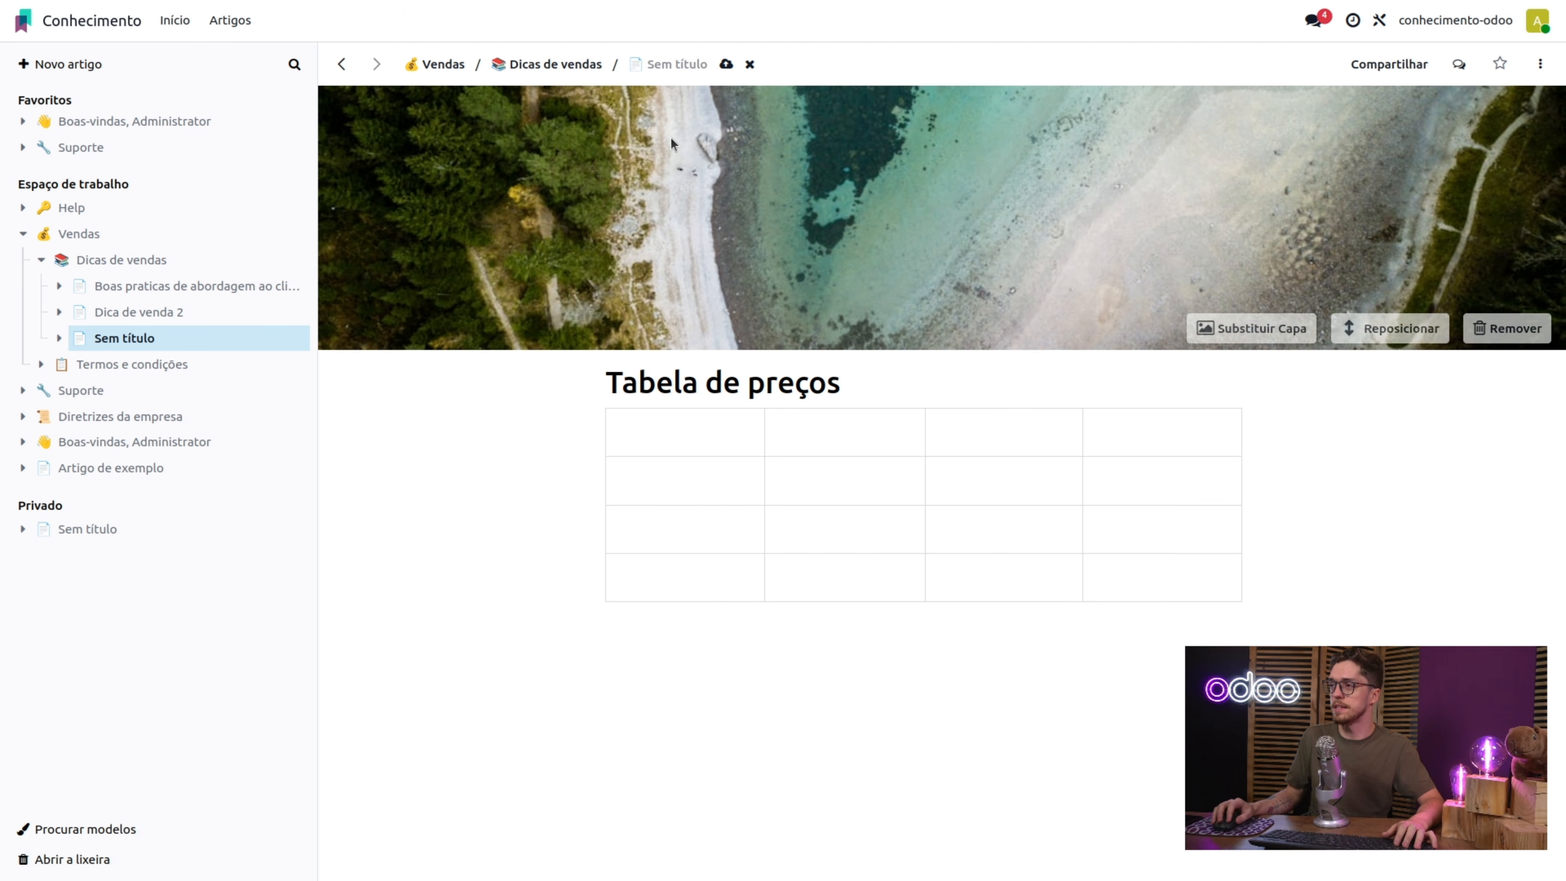
pyautogui.click(726, 64)
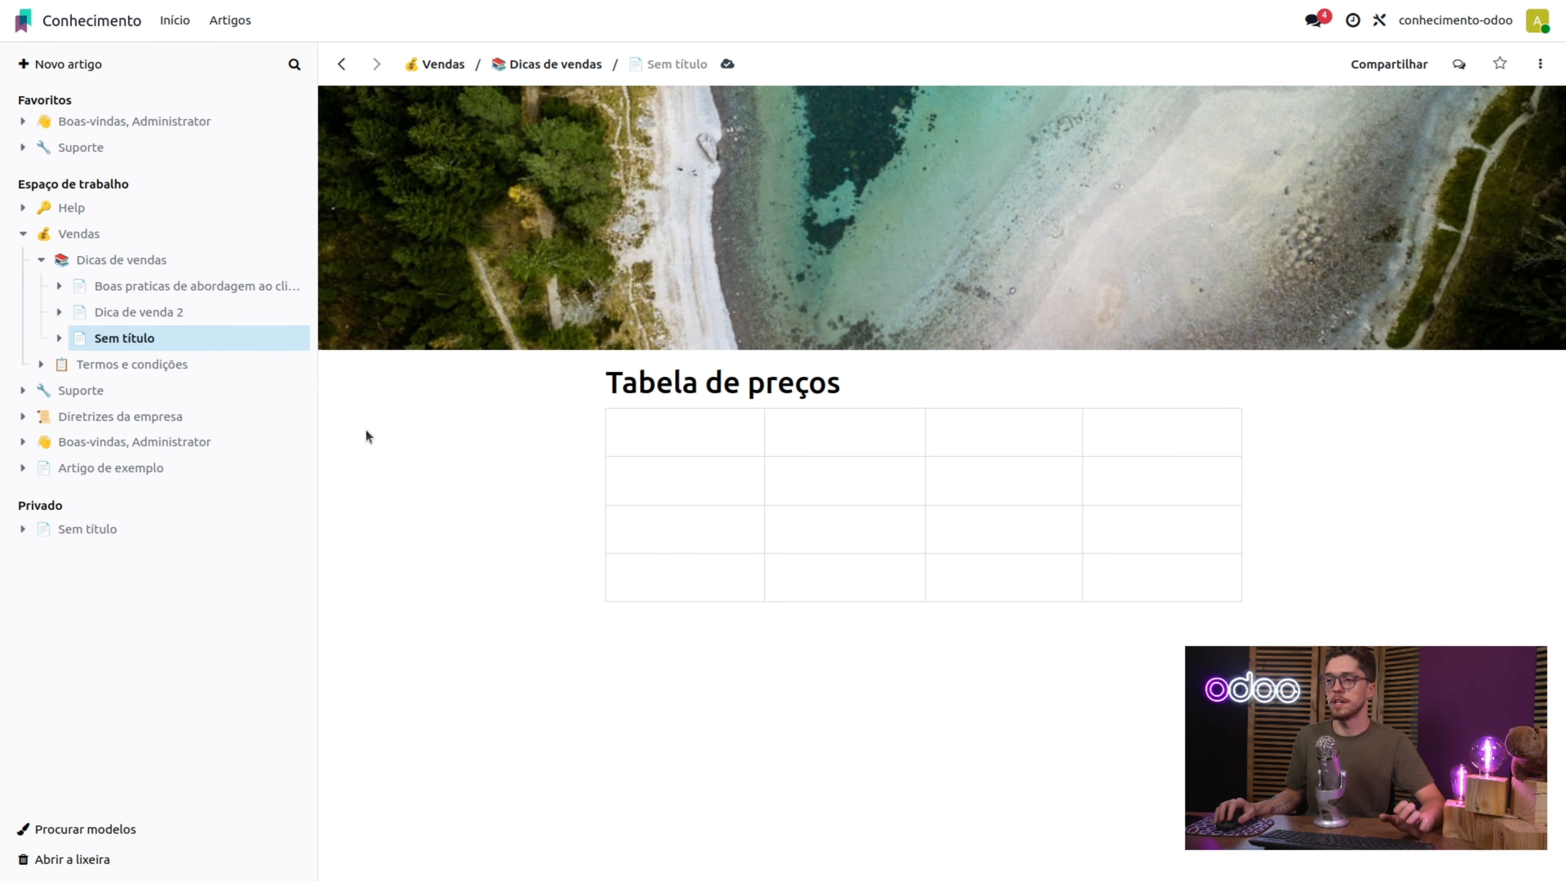
# - View the Termos e condições article and its nested Serviço de consultoria article
pyautogui.click(193, 365)
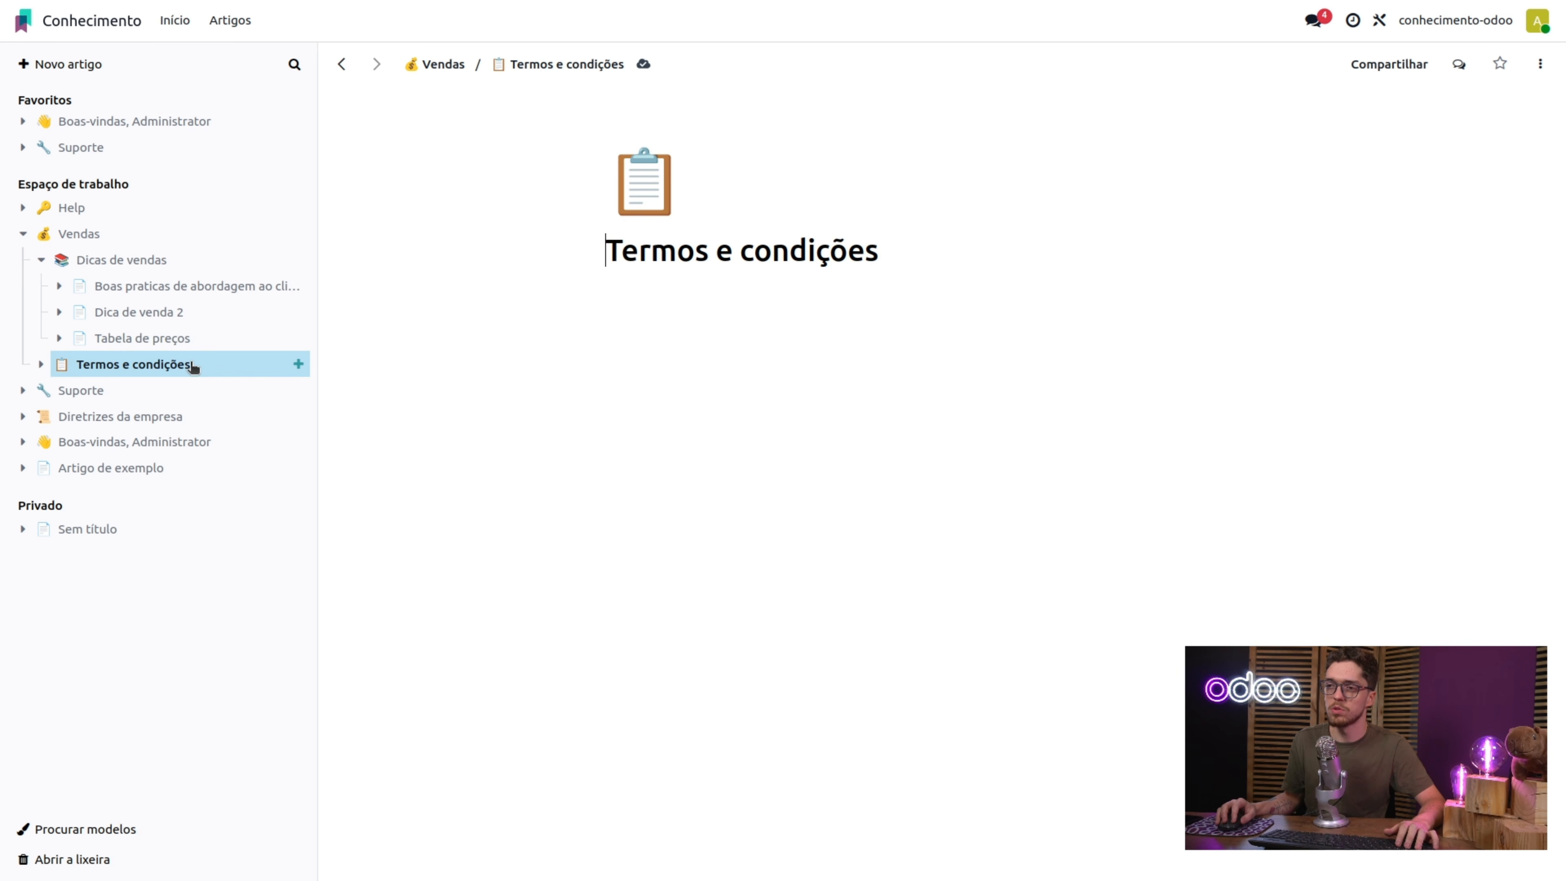
pyautogui.click(40, 365)
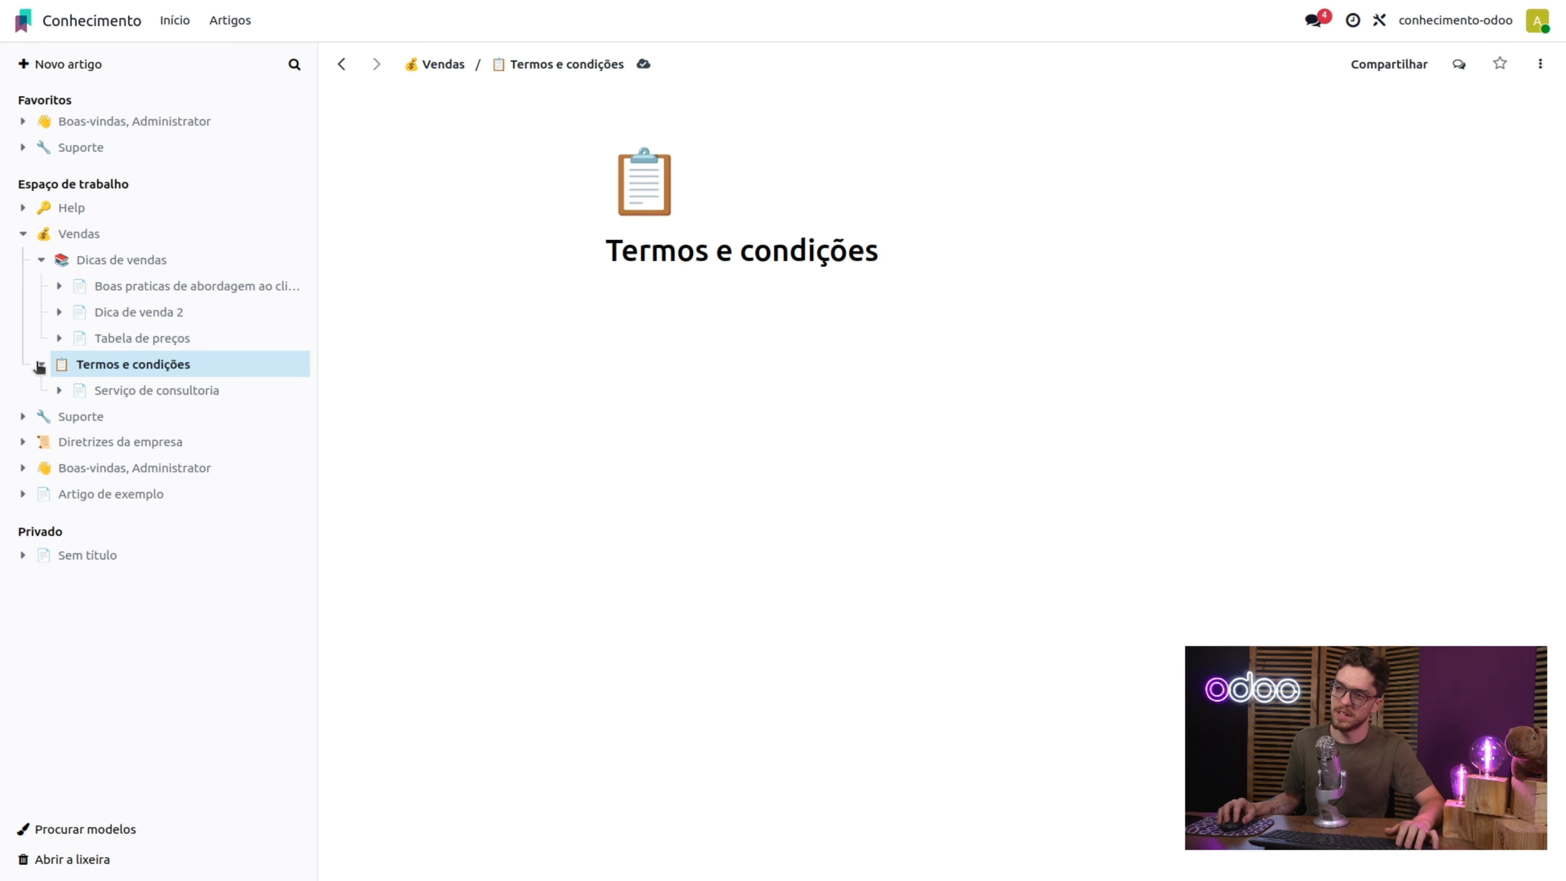
pyautogui.click(209, 394)
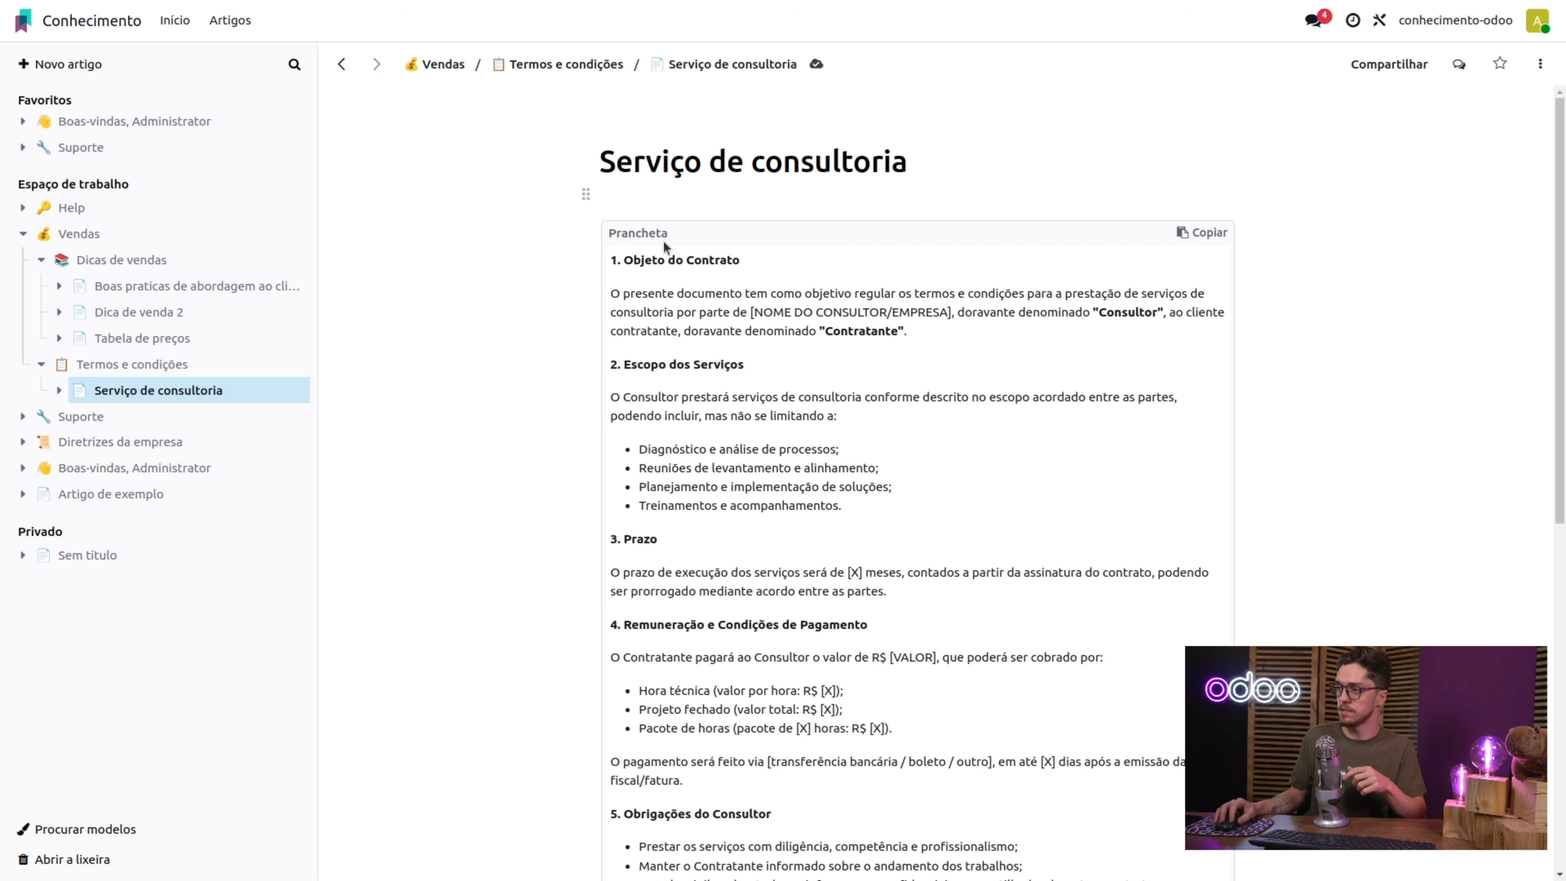
# - Insert an empty Prancheta block directly below the heading of the Serviço de consultoria article
pyautogui.click(641, 195)
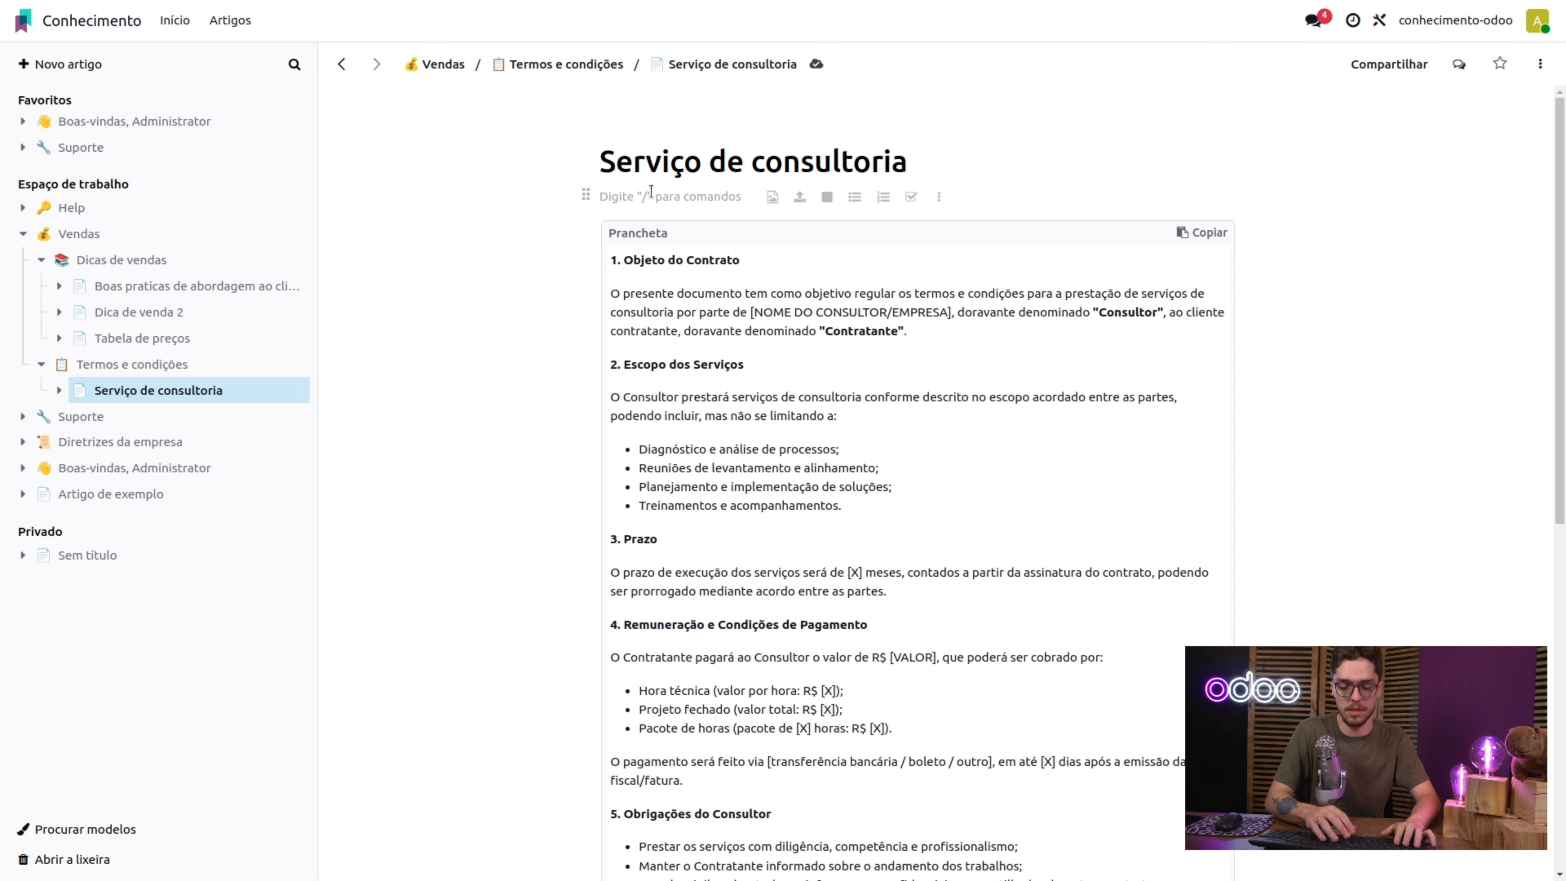
pyautogui.write('/')
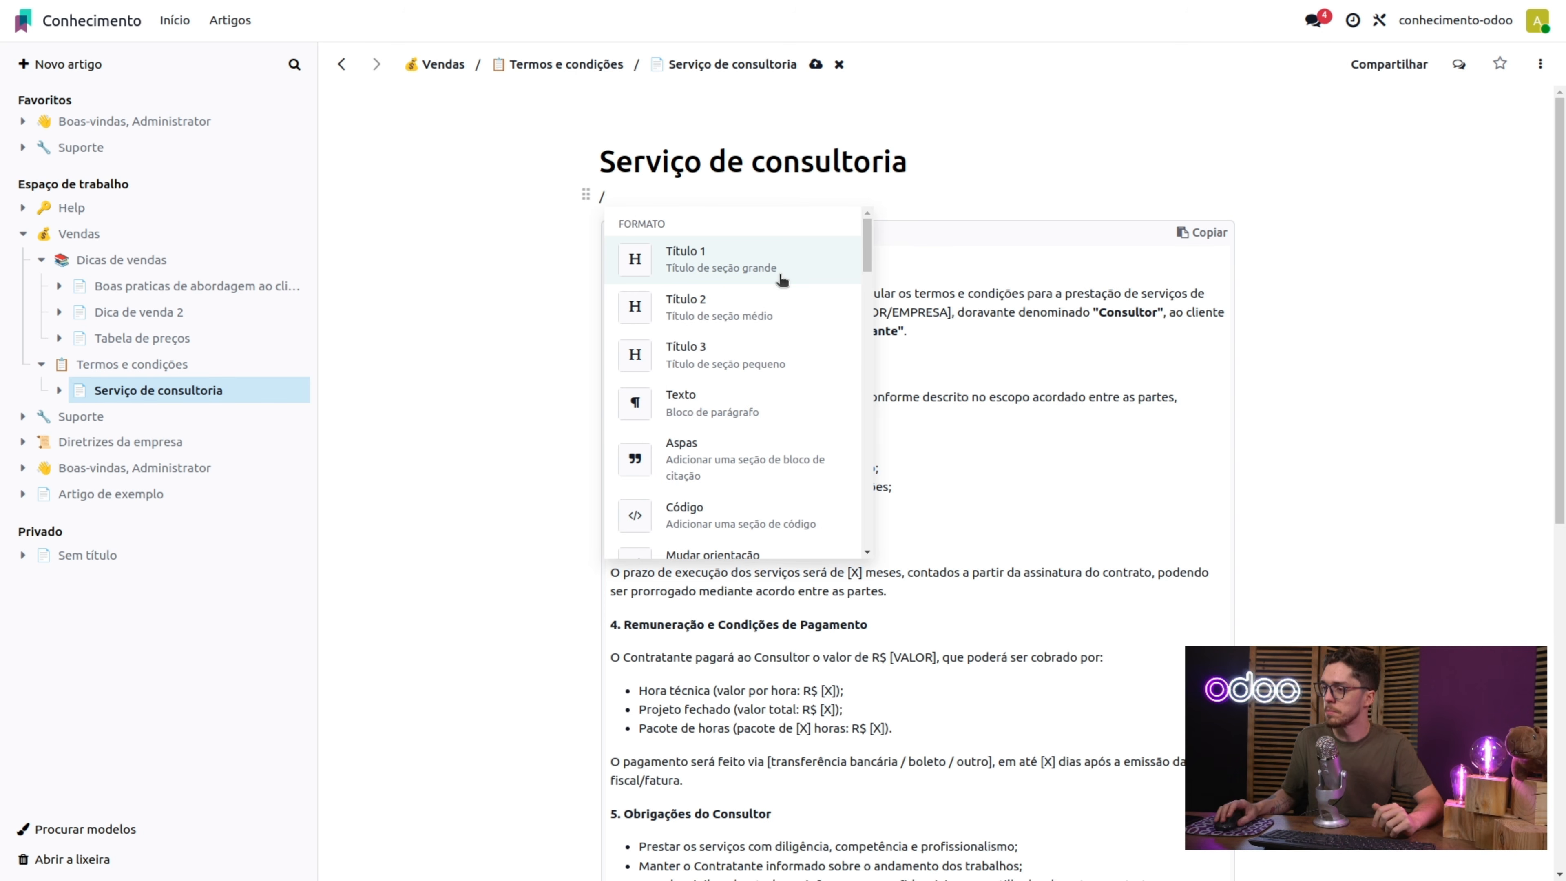
pyautogui.scroll(-10, 772, 278)
pyautogui.scroll(-10, 751, 346)
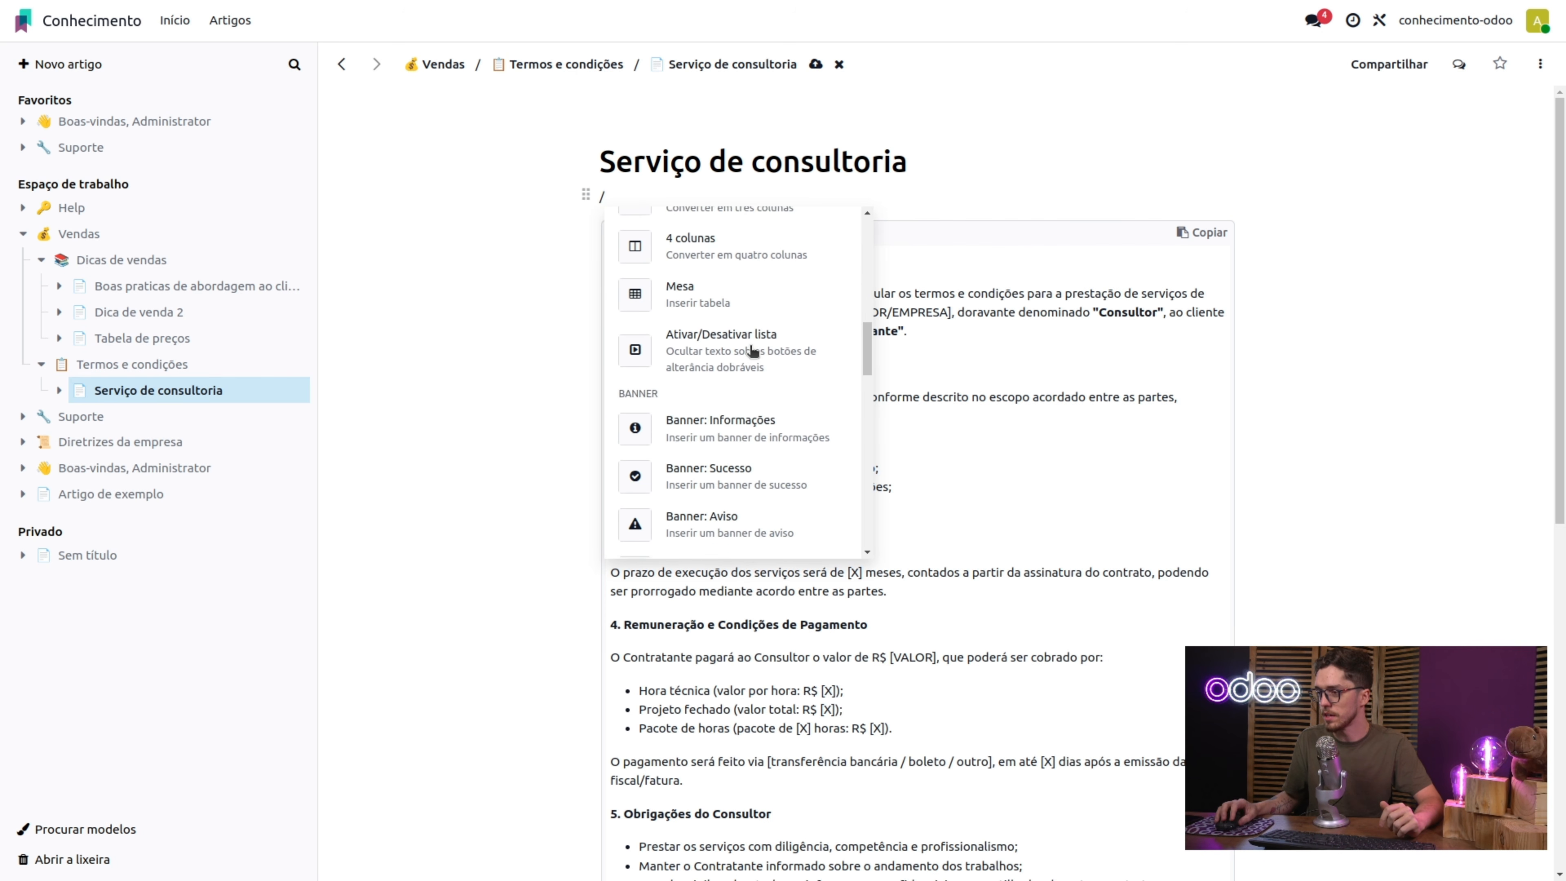
pyautogui.scroll(-3, 751, 355)
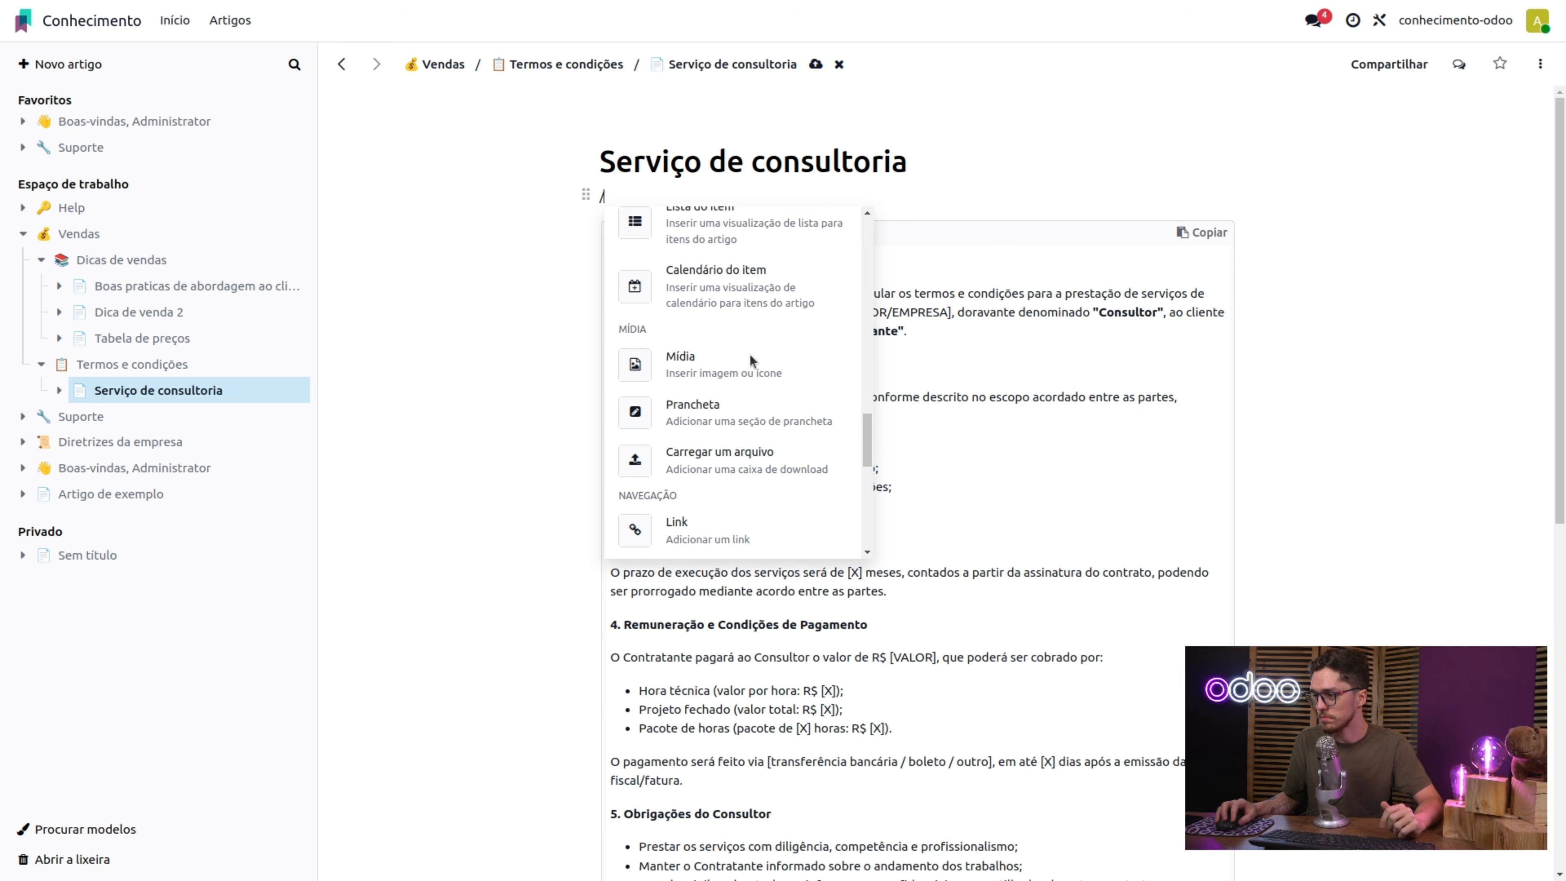
pyautogui.click(727, 331)
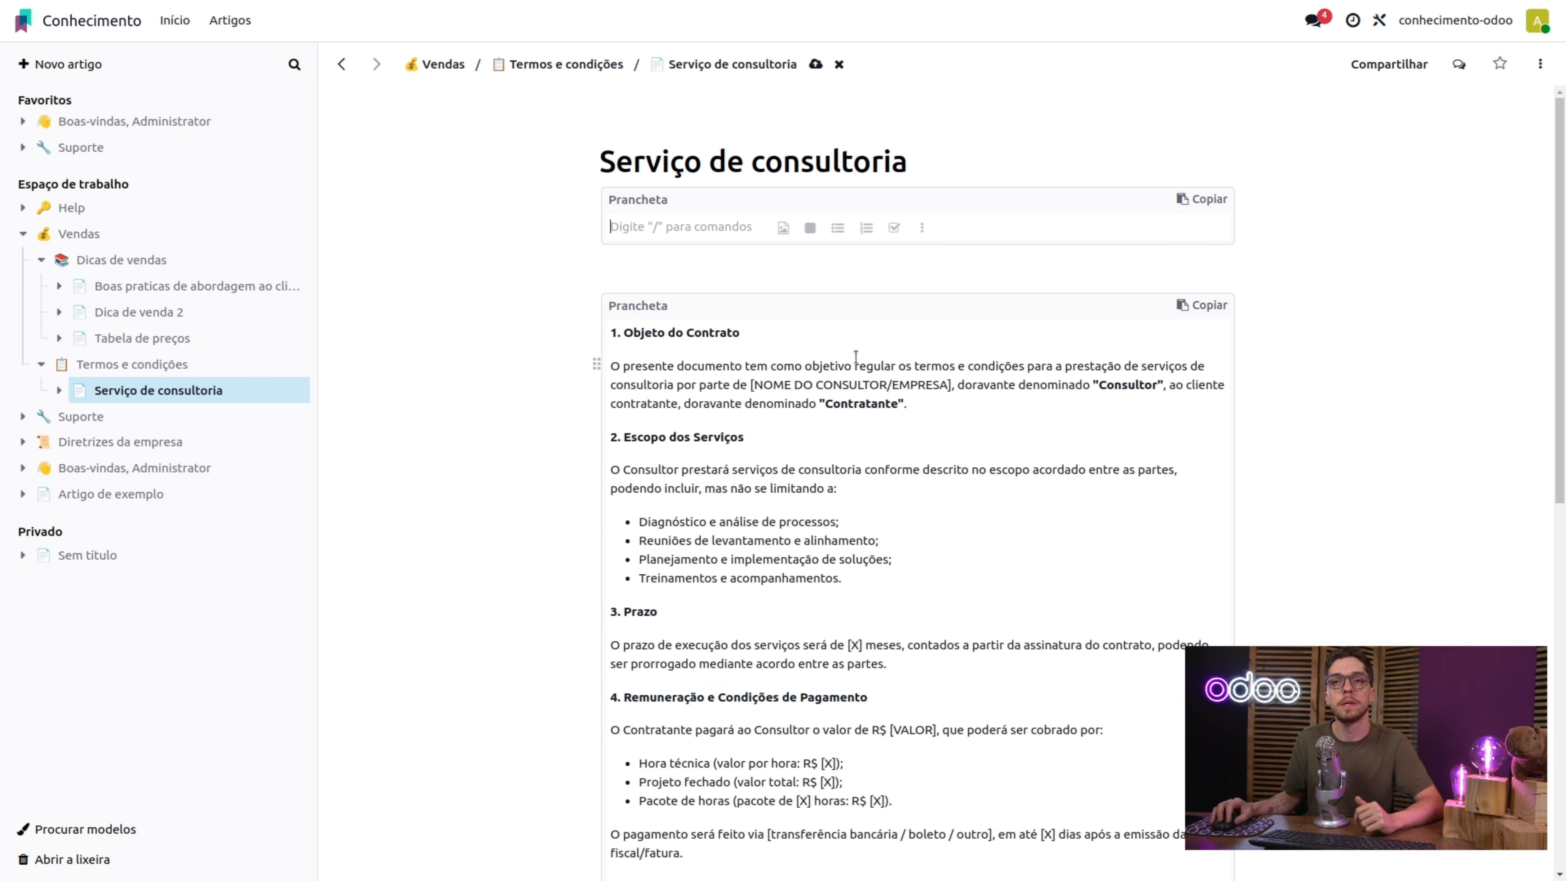
# - Review the existing Prancheta contract text and discard the unsaved changes to the Serviço de consultoria article
pyautogui.scroll(-2, 813, 617)
pyautogui.scroll(2, 1048, 413)
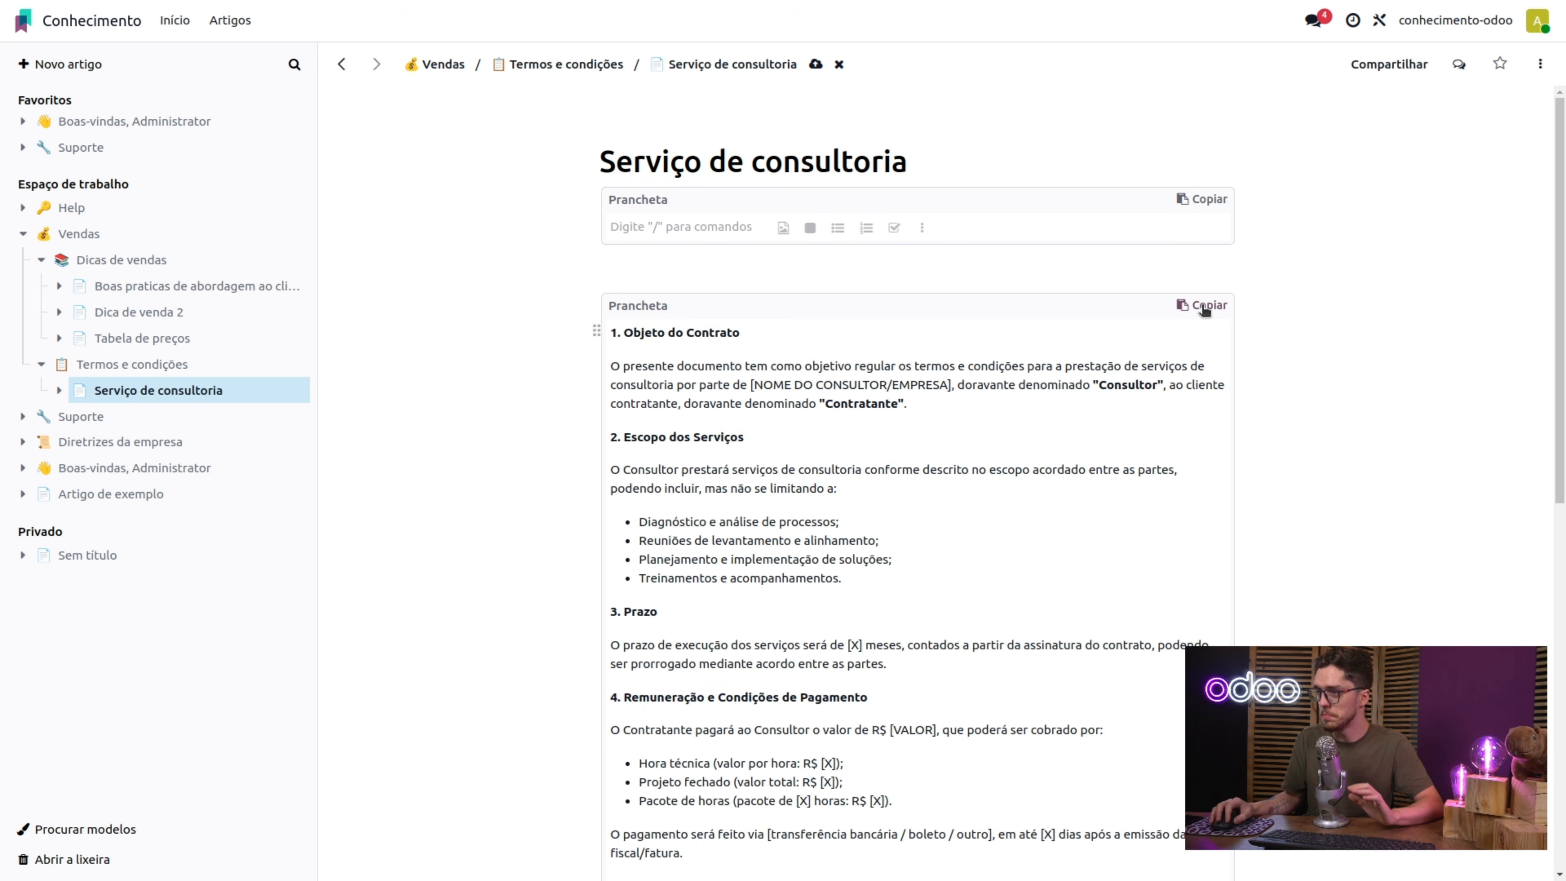
pyautogui.click(838, 64)
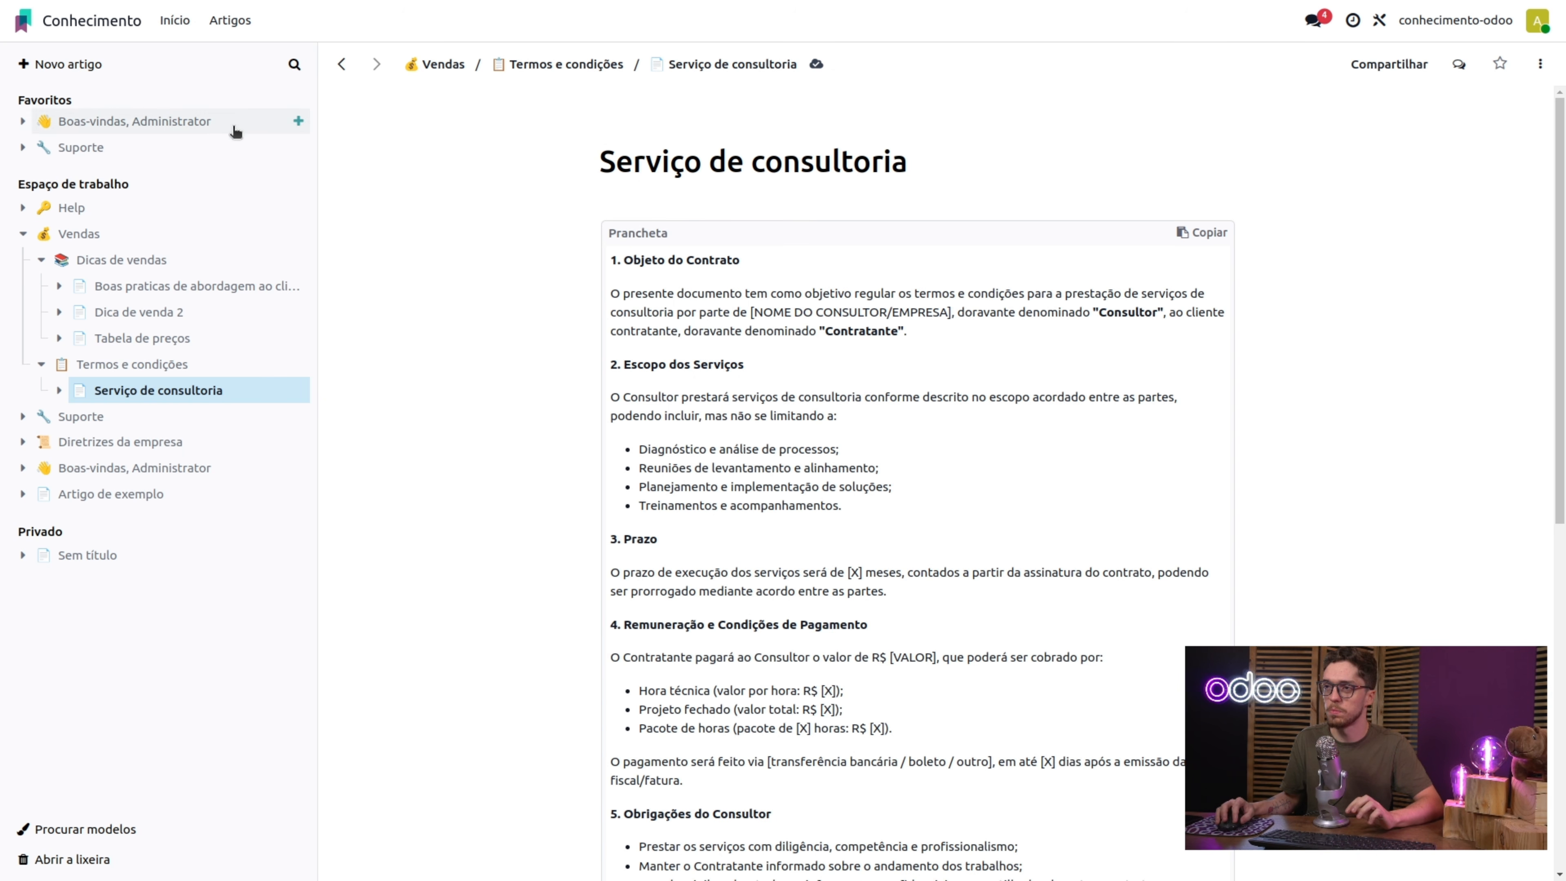
# - Switch to the CRM app and add an opportunity for the new company Cliente teste in the Novo stage
pyautogui.click(20, 25)
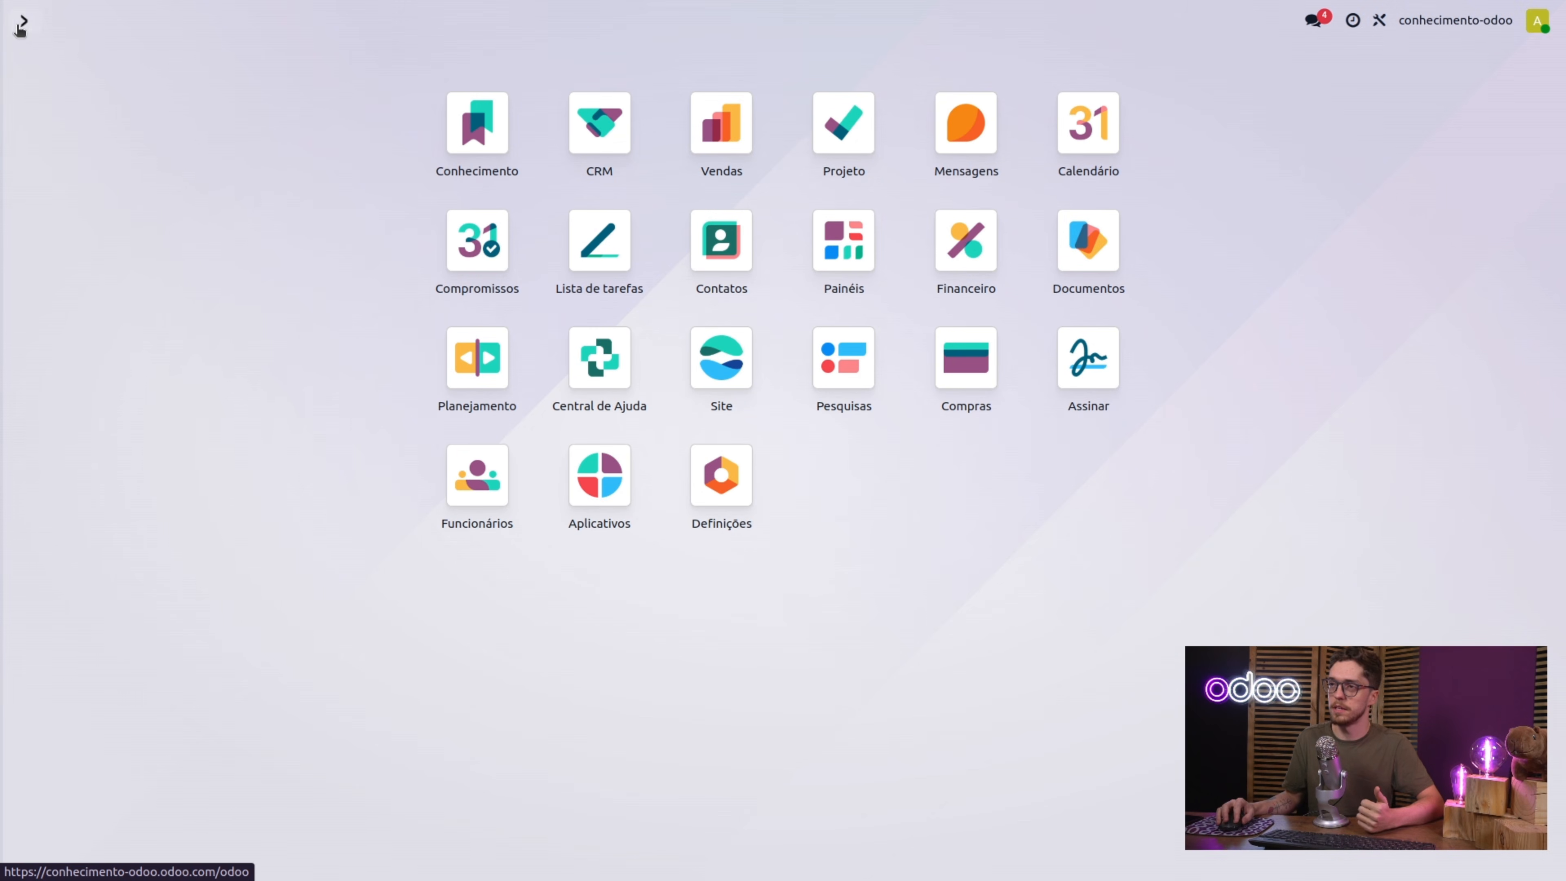
pyautogui.click(616, 123)
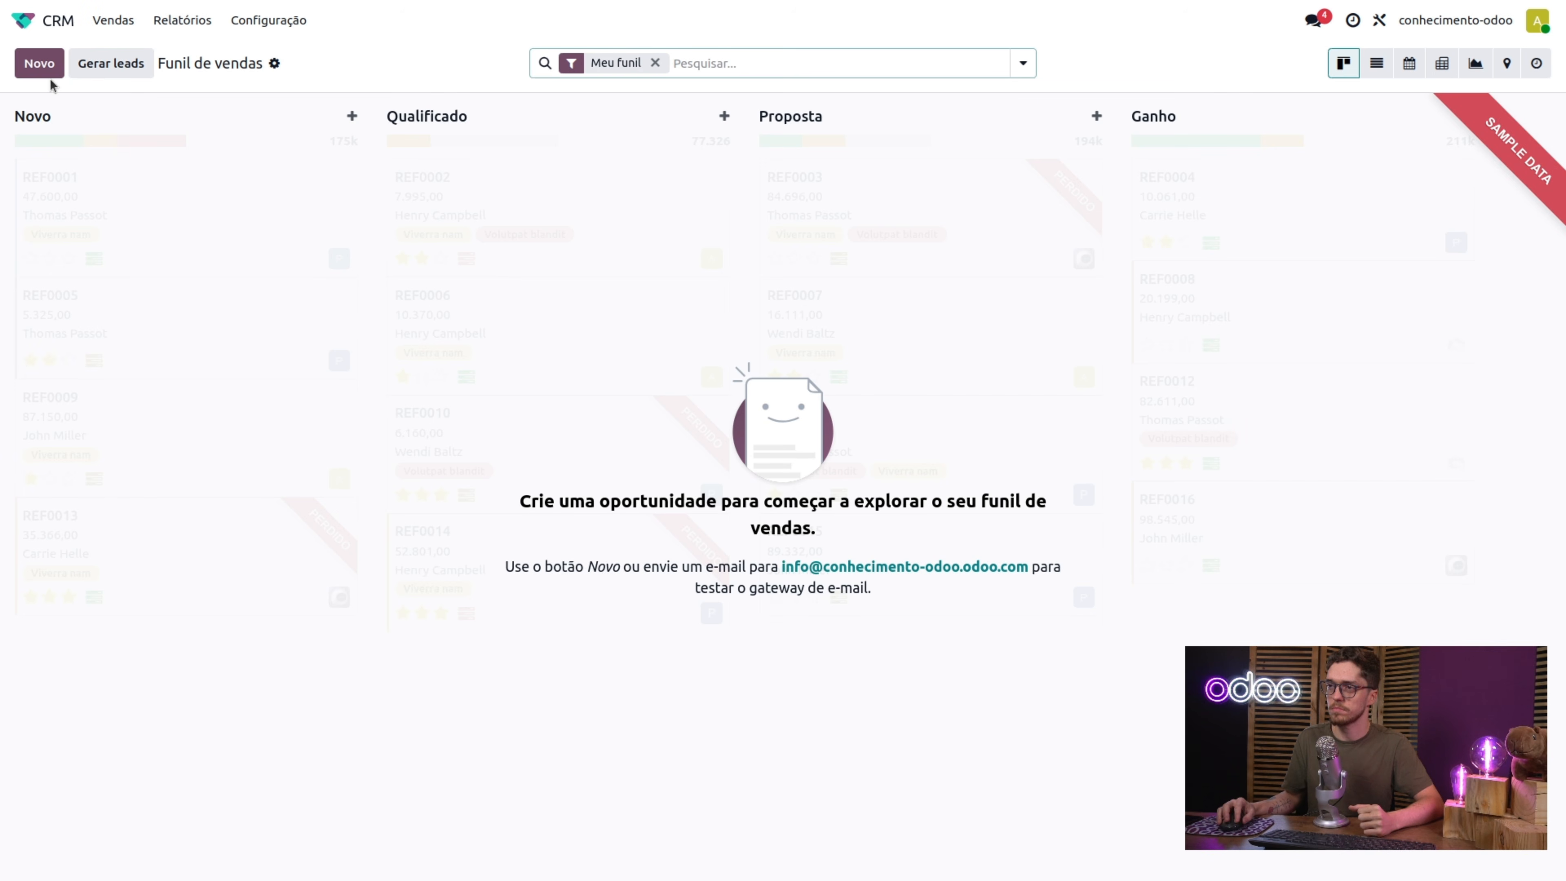
pyautogui.click(42, 65)
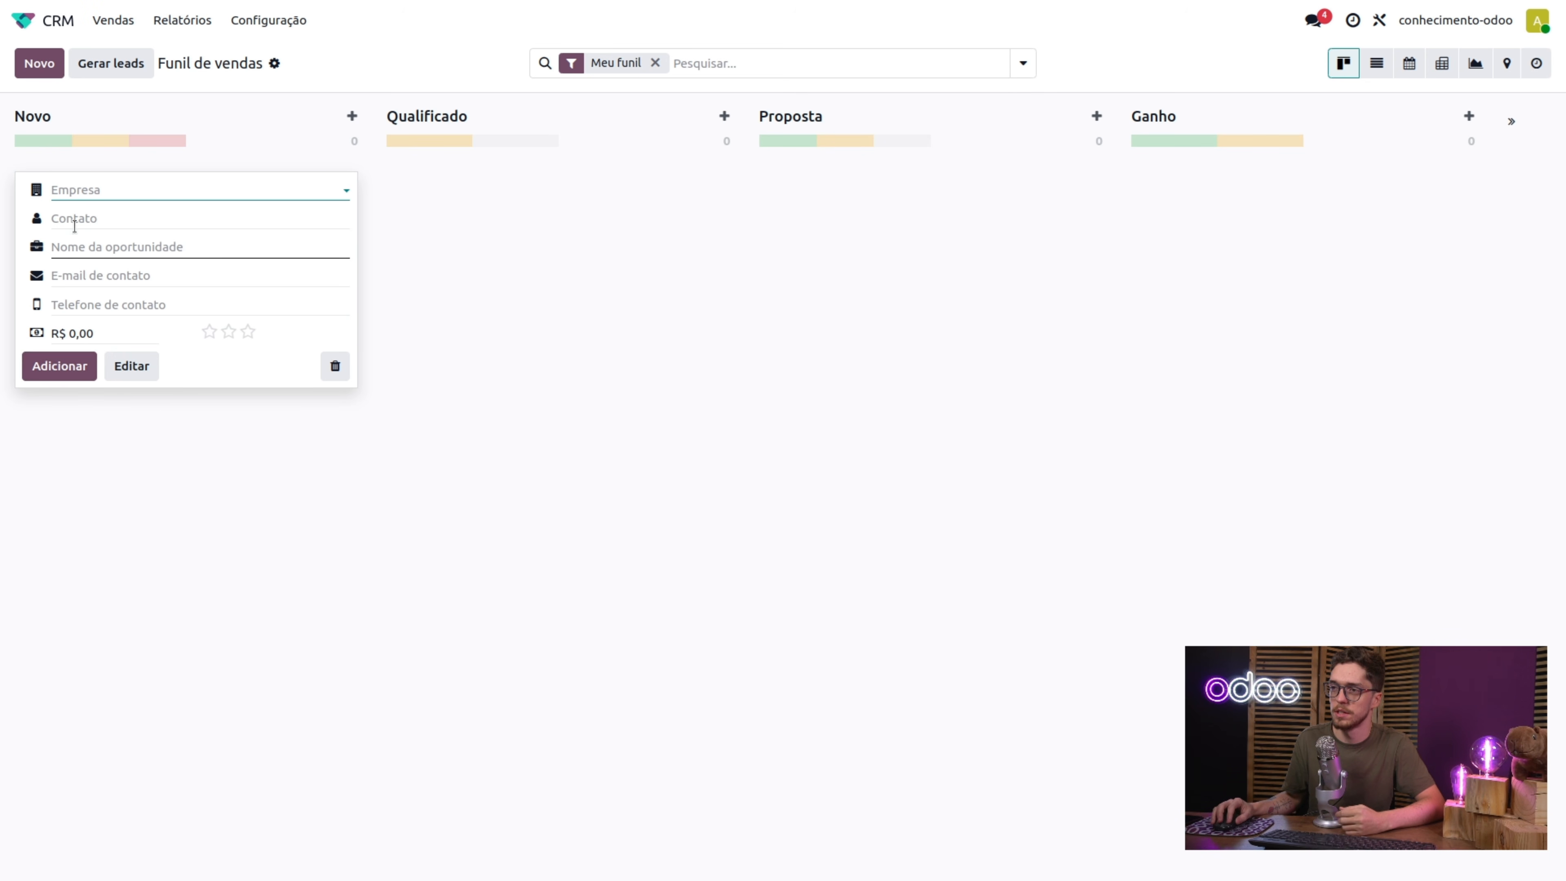
pyautogui.click(75, 193)
pyautogui.write('Cl')
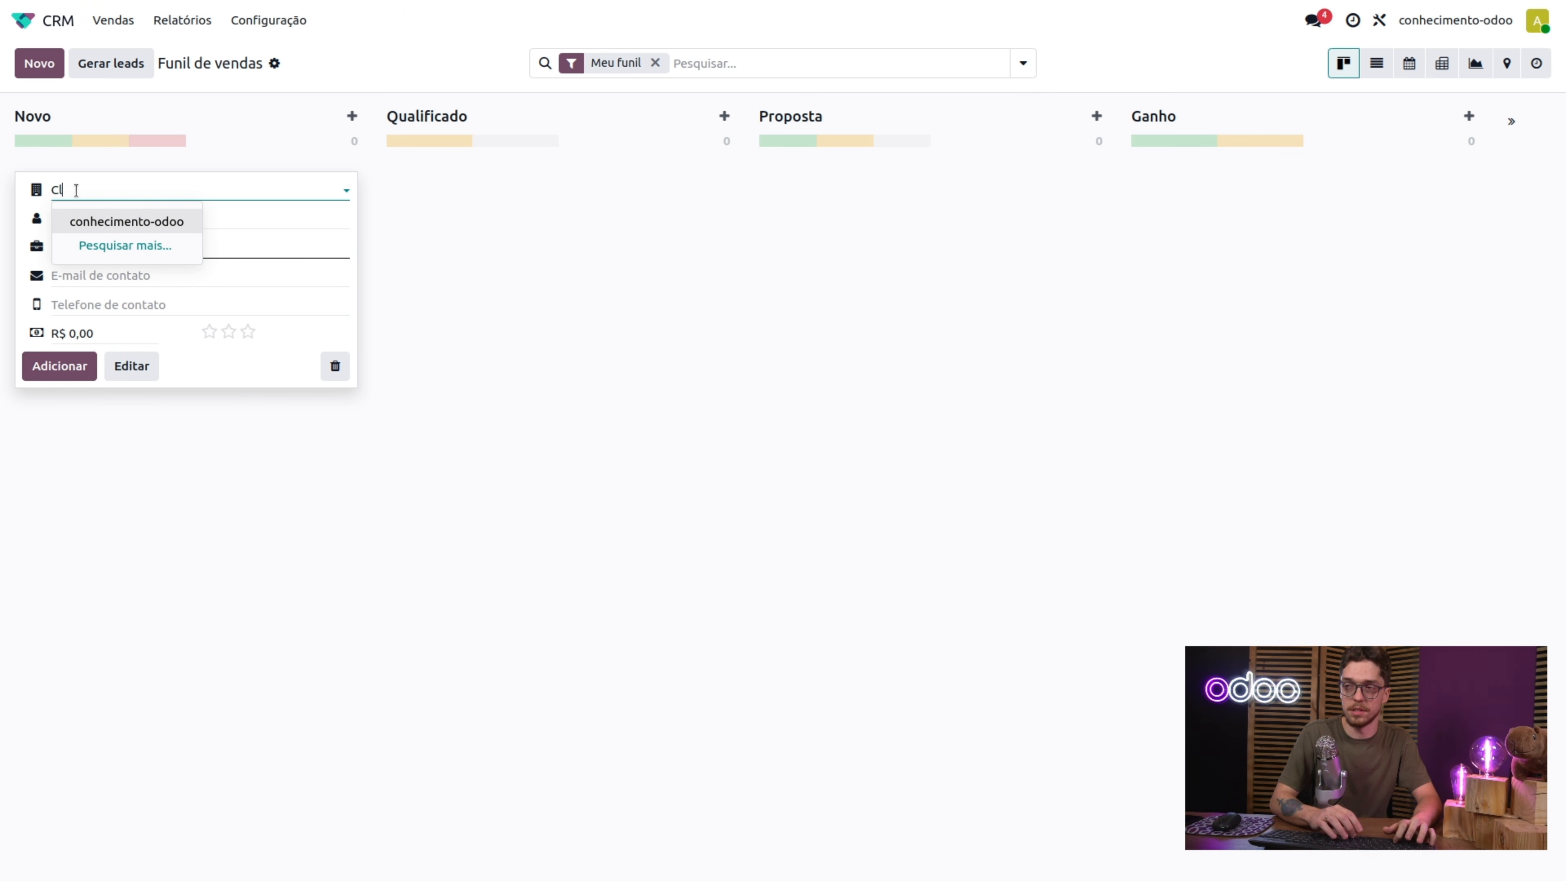
pyautogui.write('iente teste')
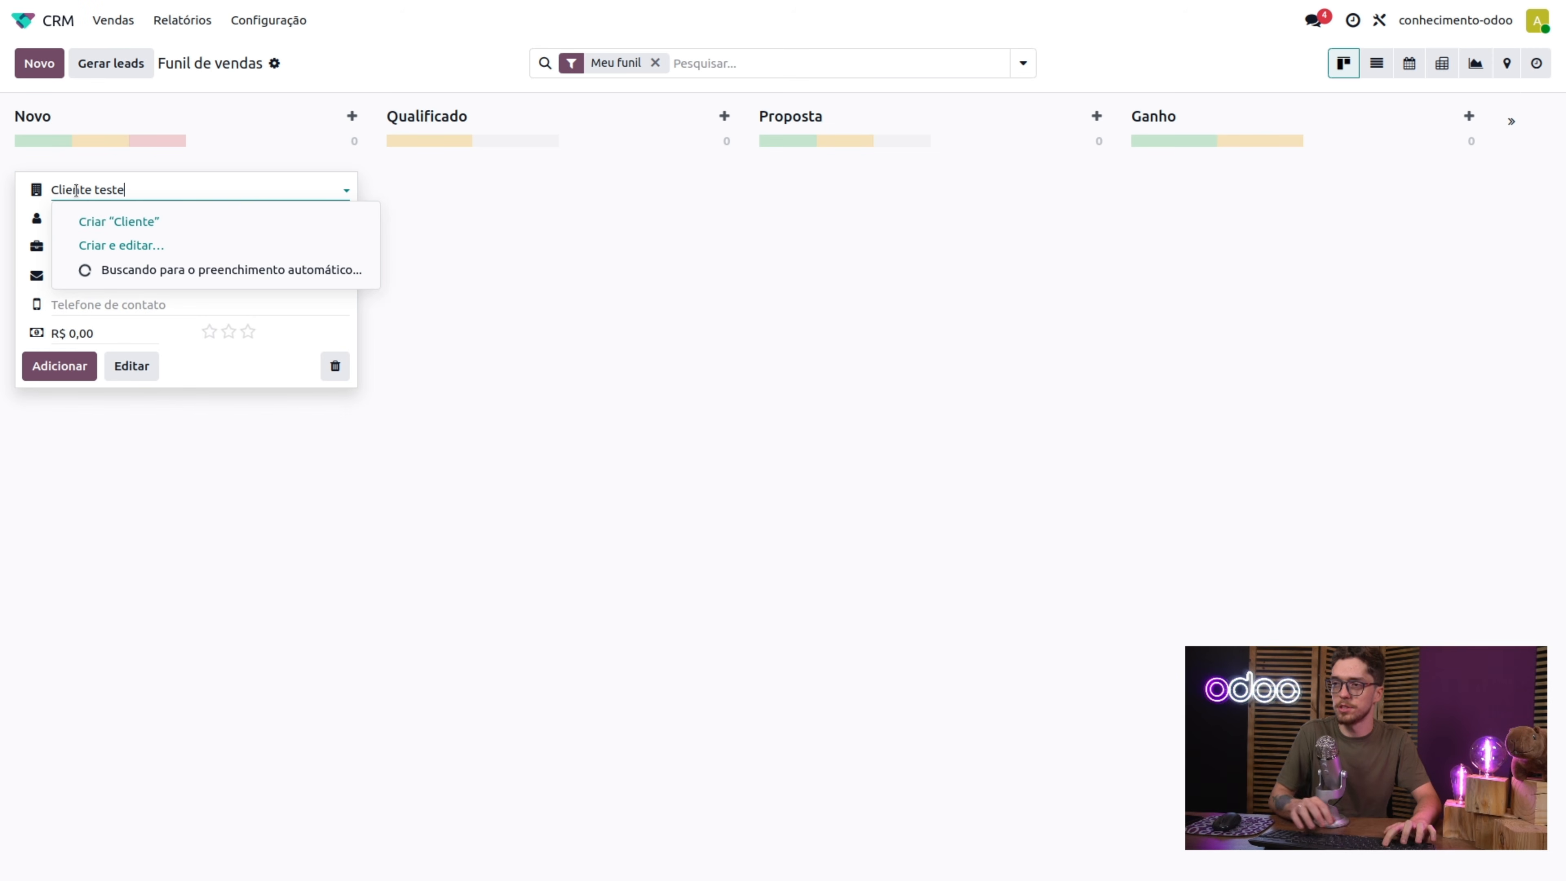
pyautogui.click(122, 220)
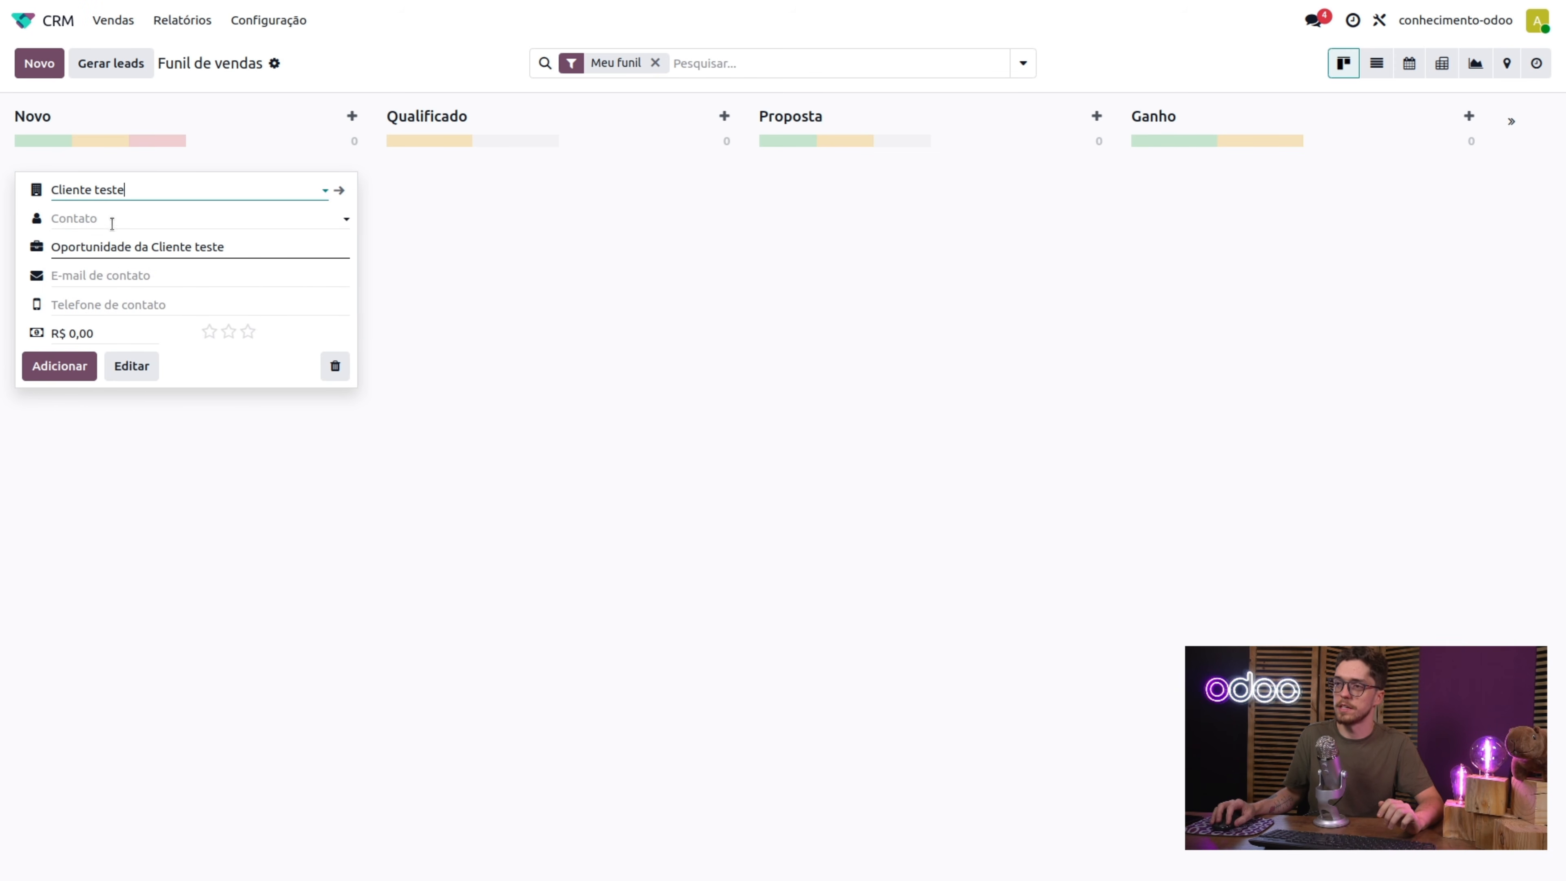
pyautogui.click(79, 370)
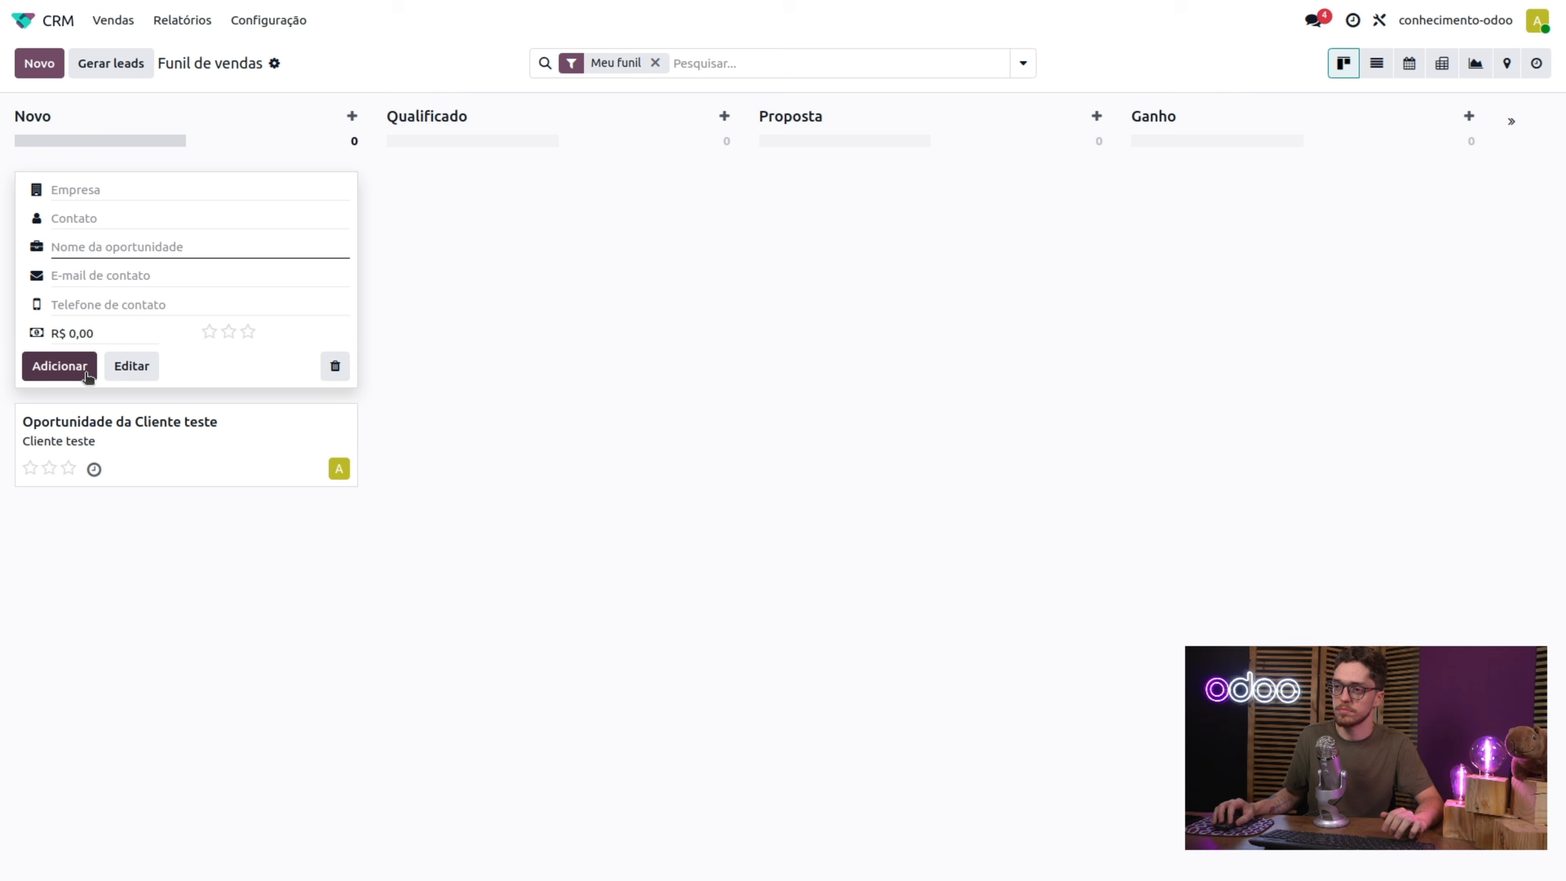
pyautogui.click(472, 357)
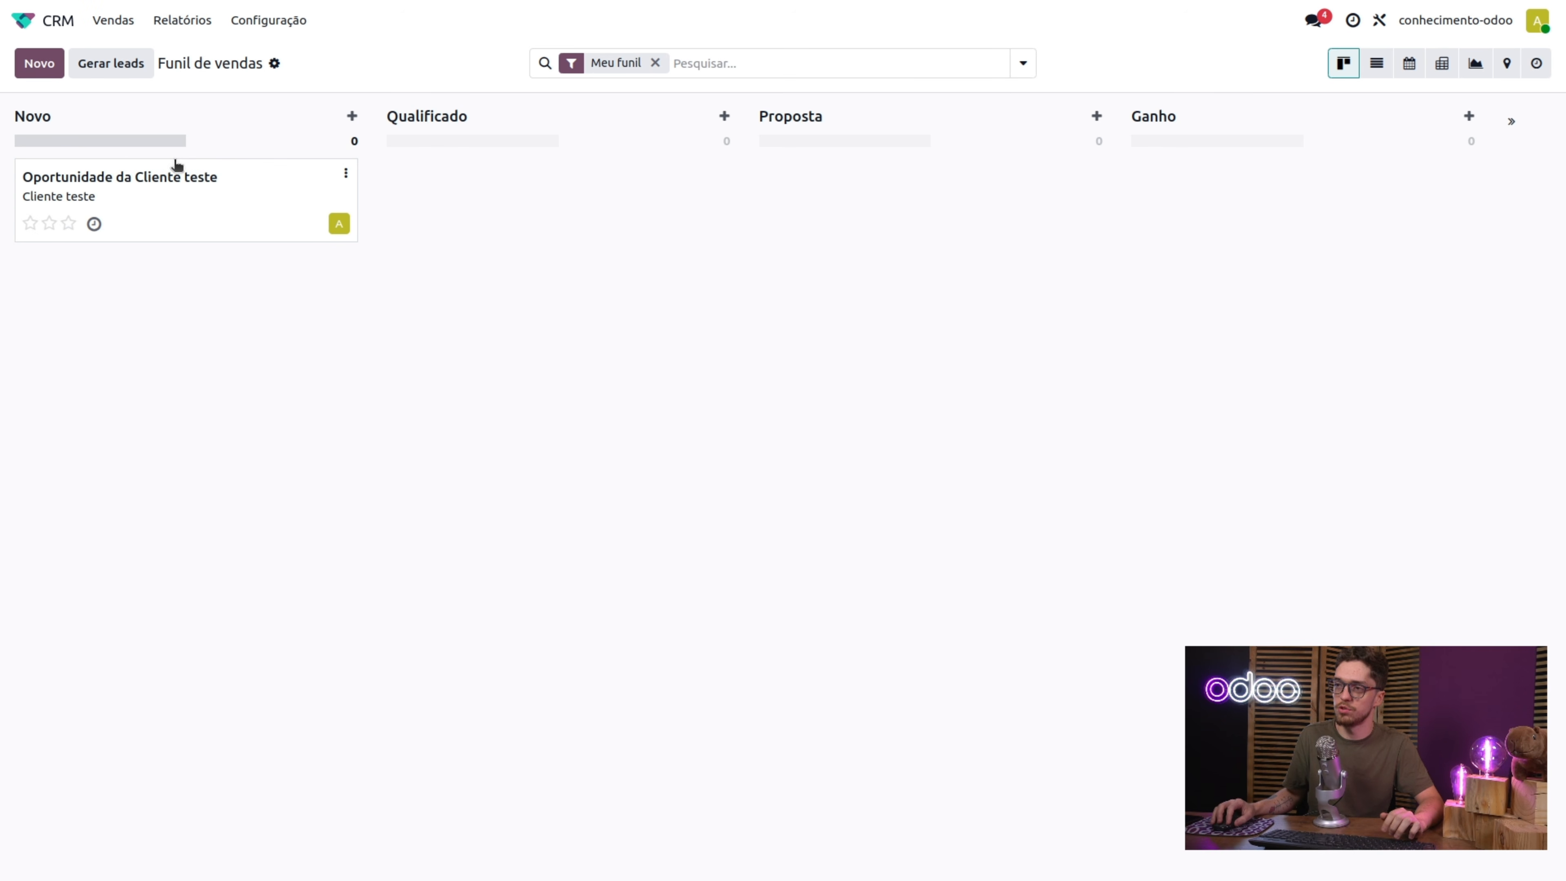
# - From the Cliente teste opportunity, search the Knowledge articles for "termos" and open the Serviço de consultoria article
pyautogui.click(182, 191)
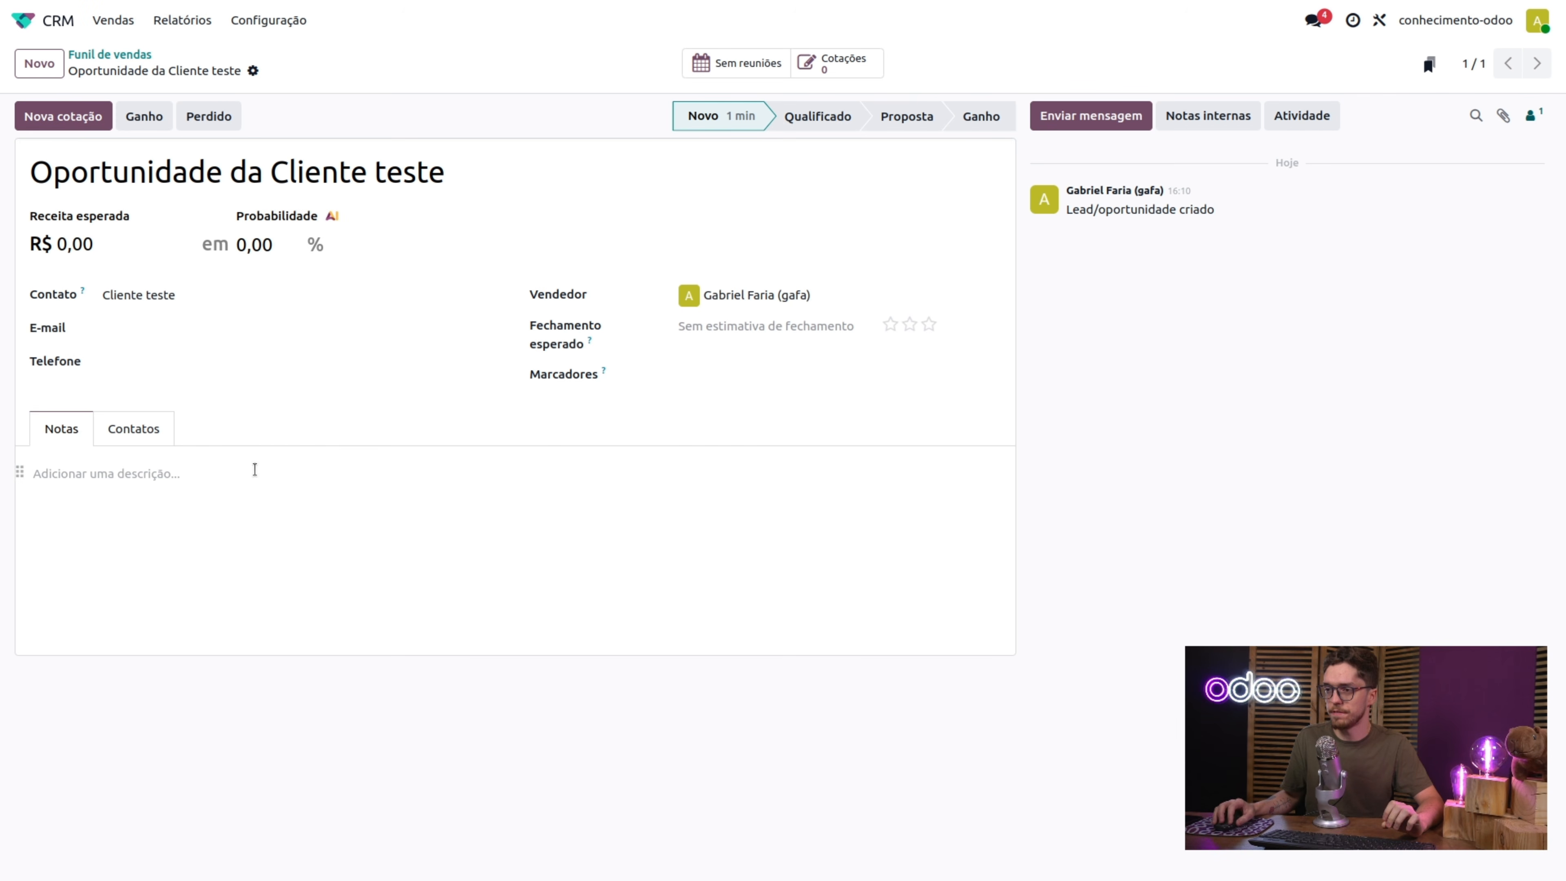
pyautogui.click(215, 526)
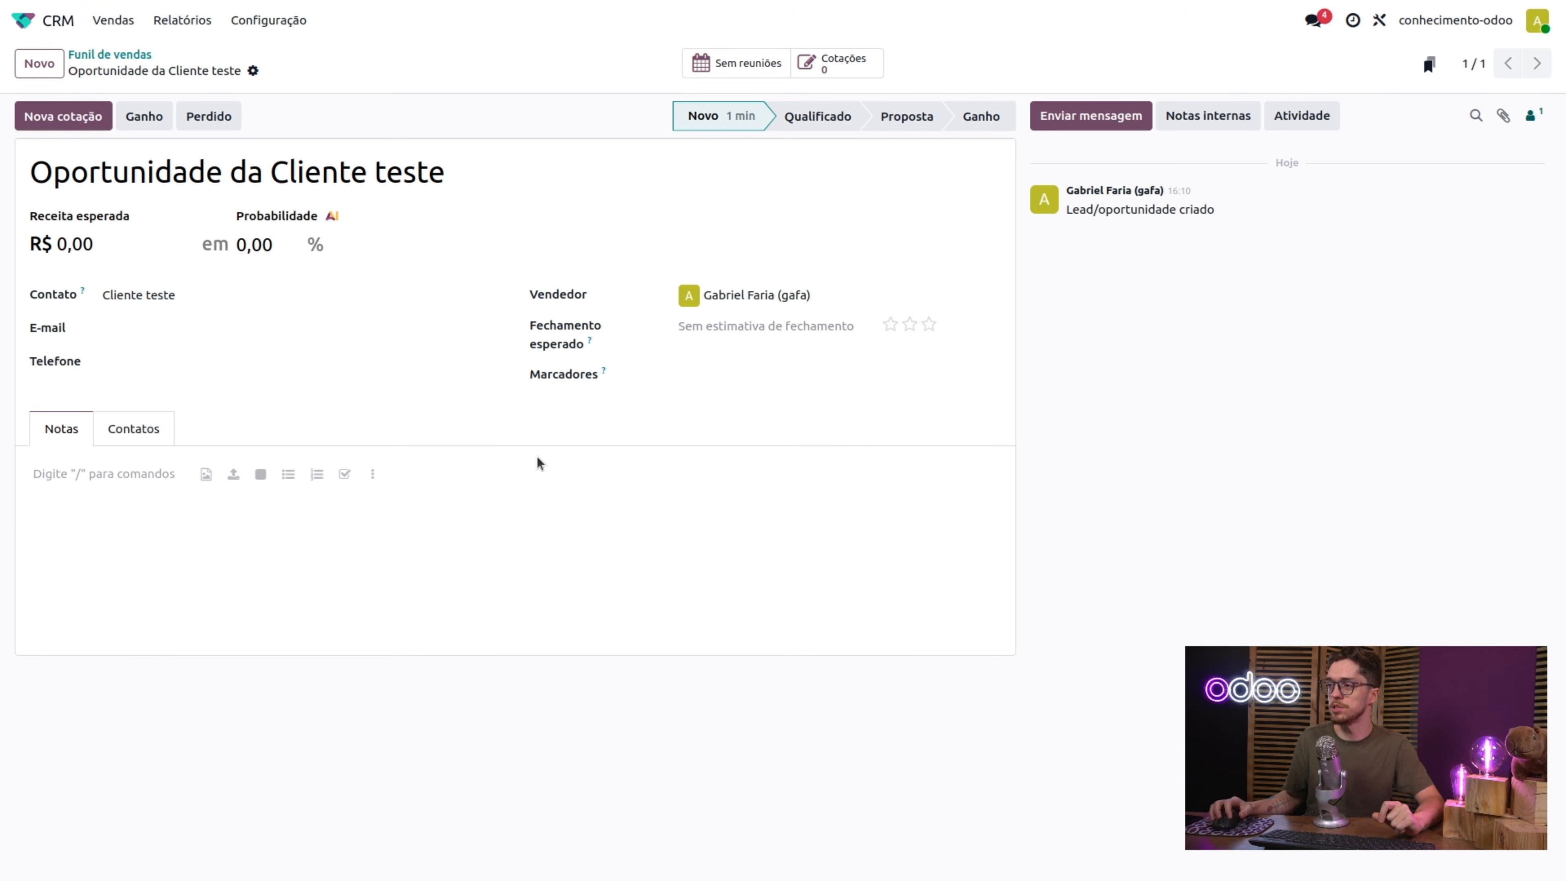
pyautogui.click(1430, 67)
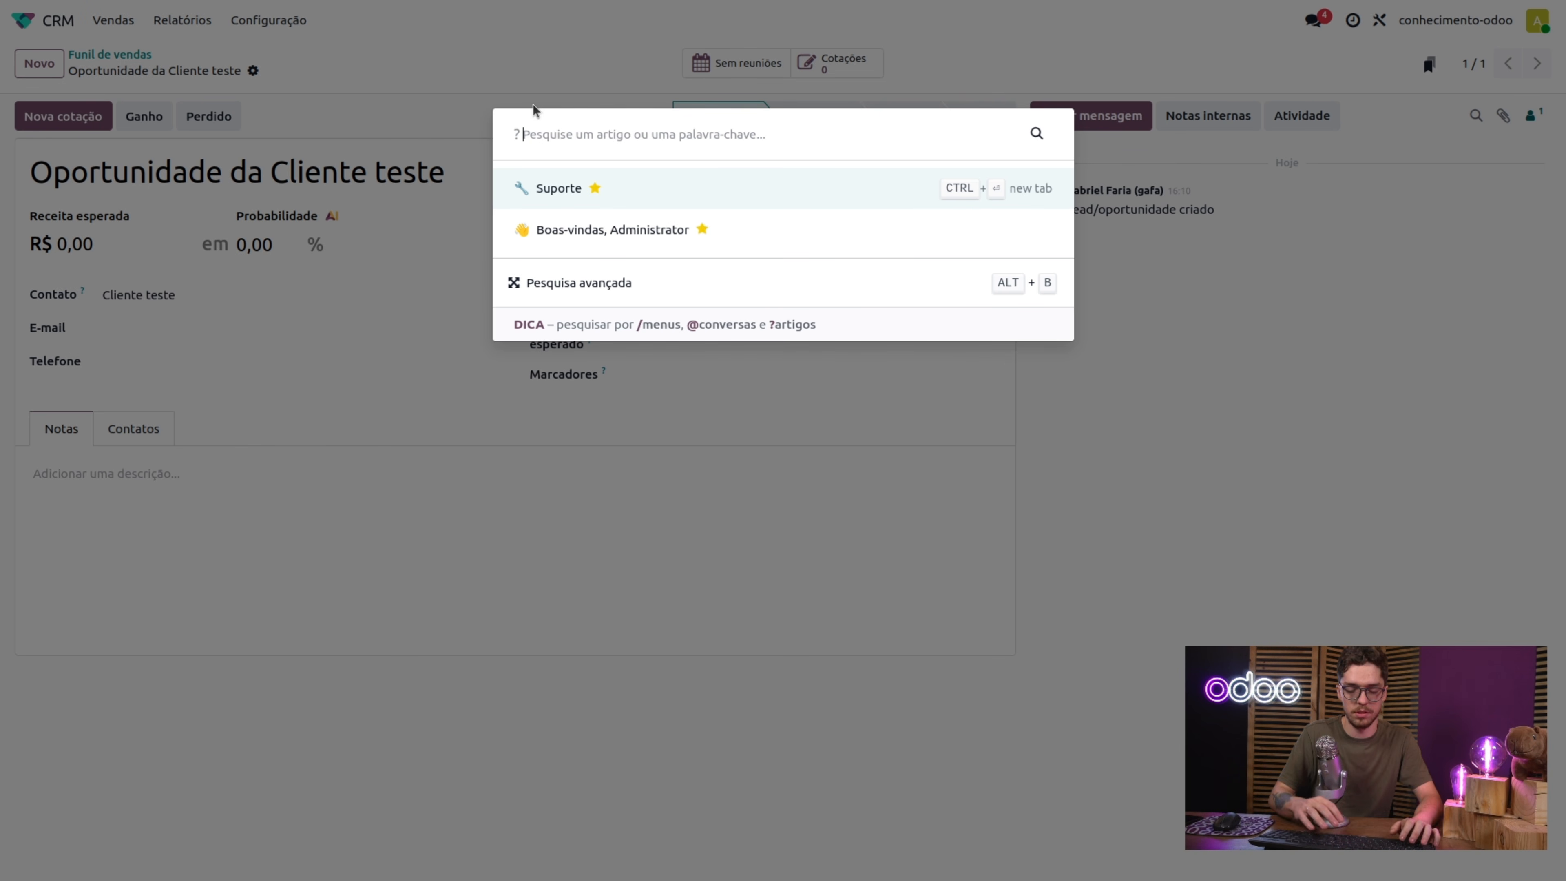
pyautogui.press('BackSpace')
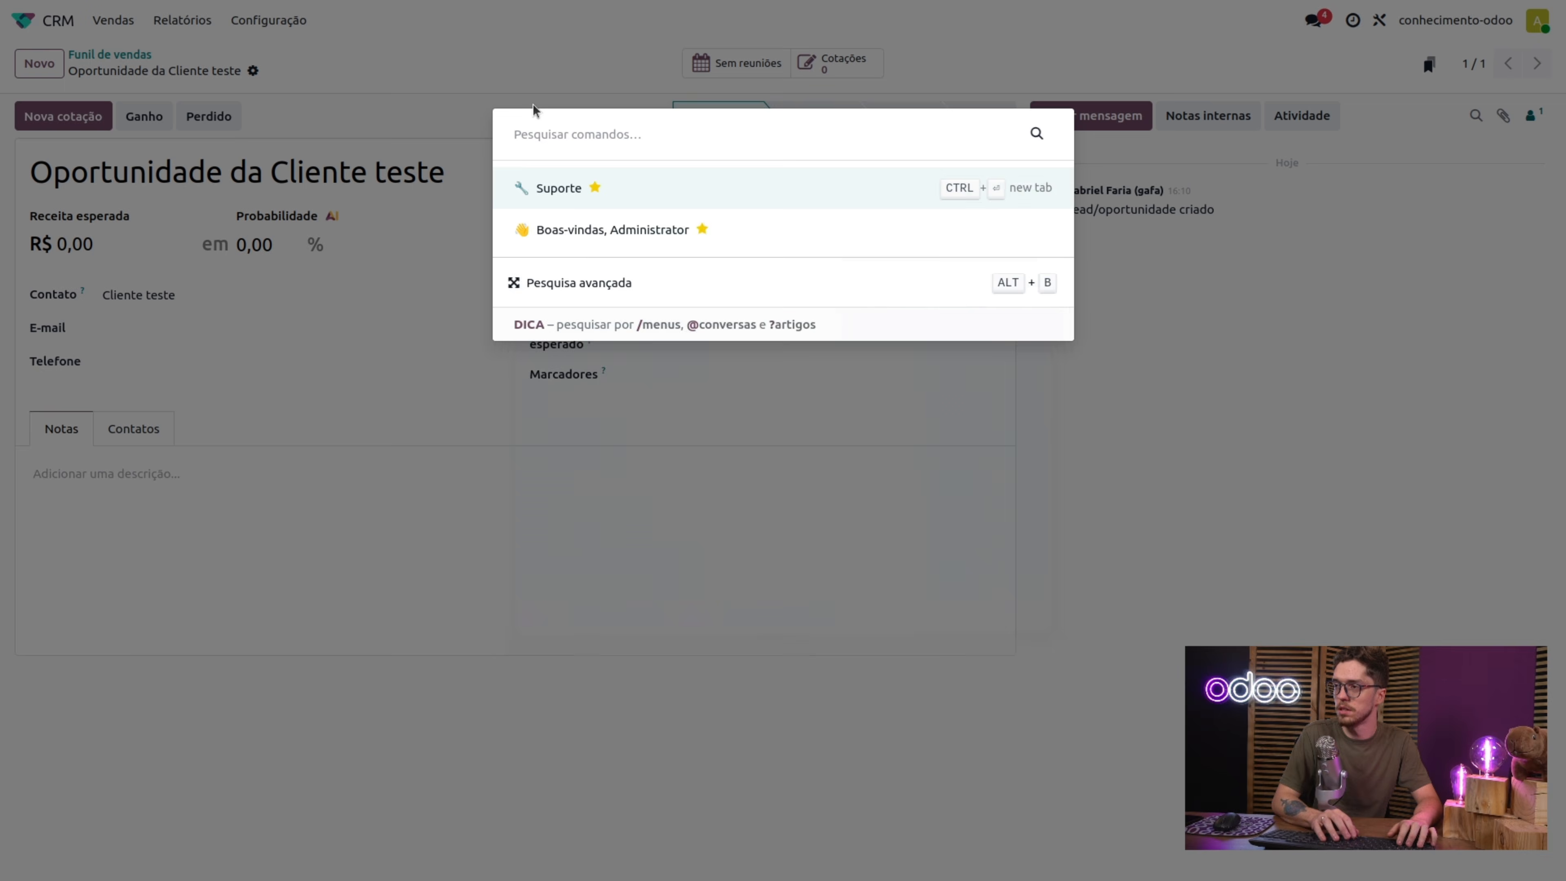
pyautogui.write('? ')
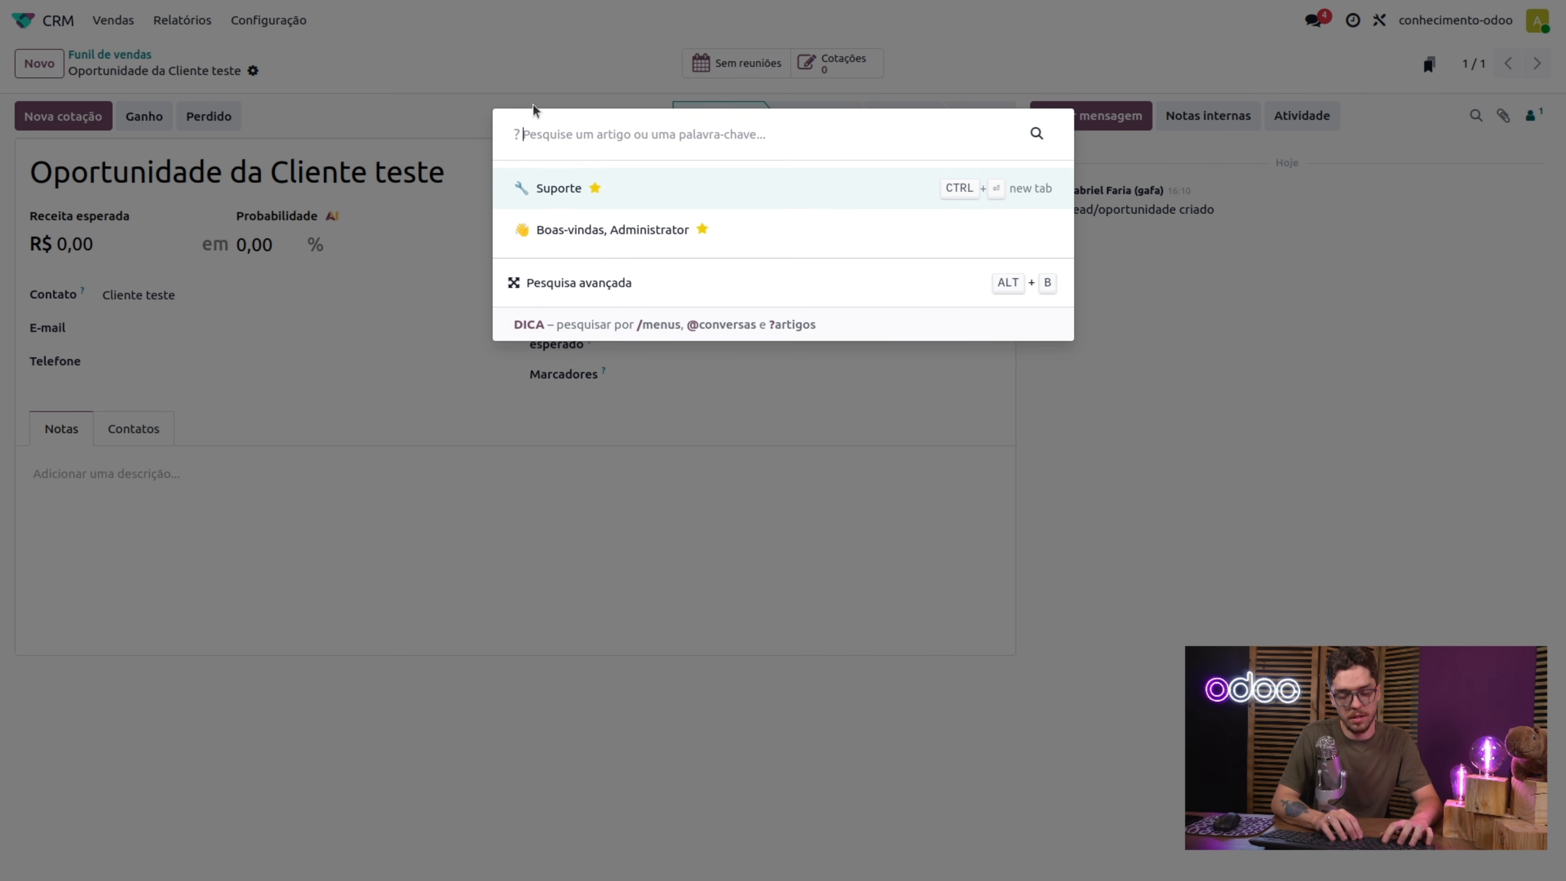
pyautogui.write('termos')
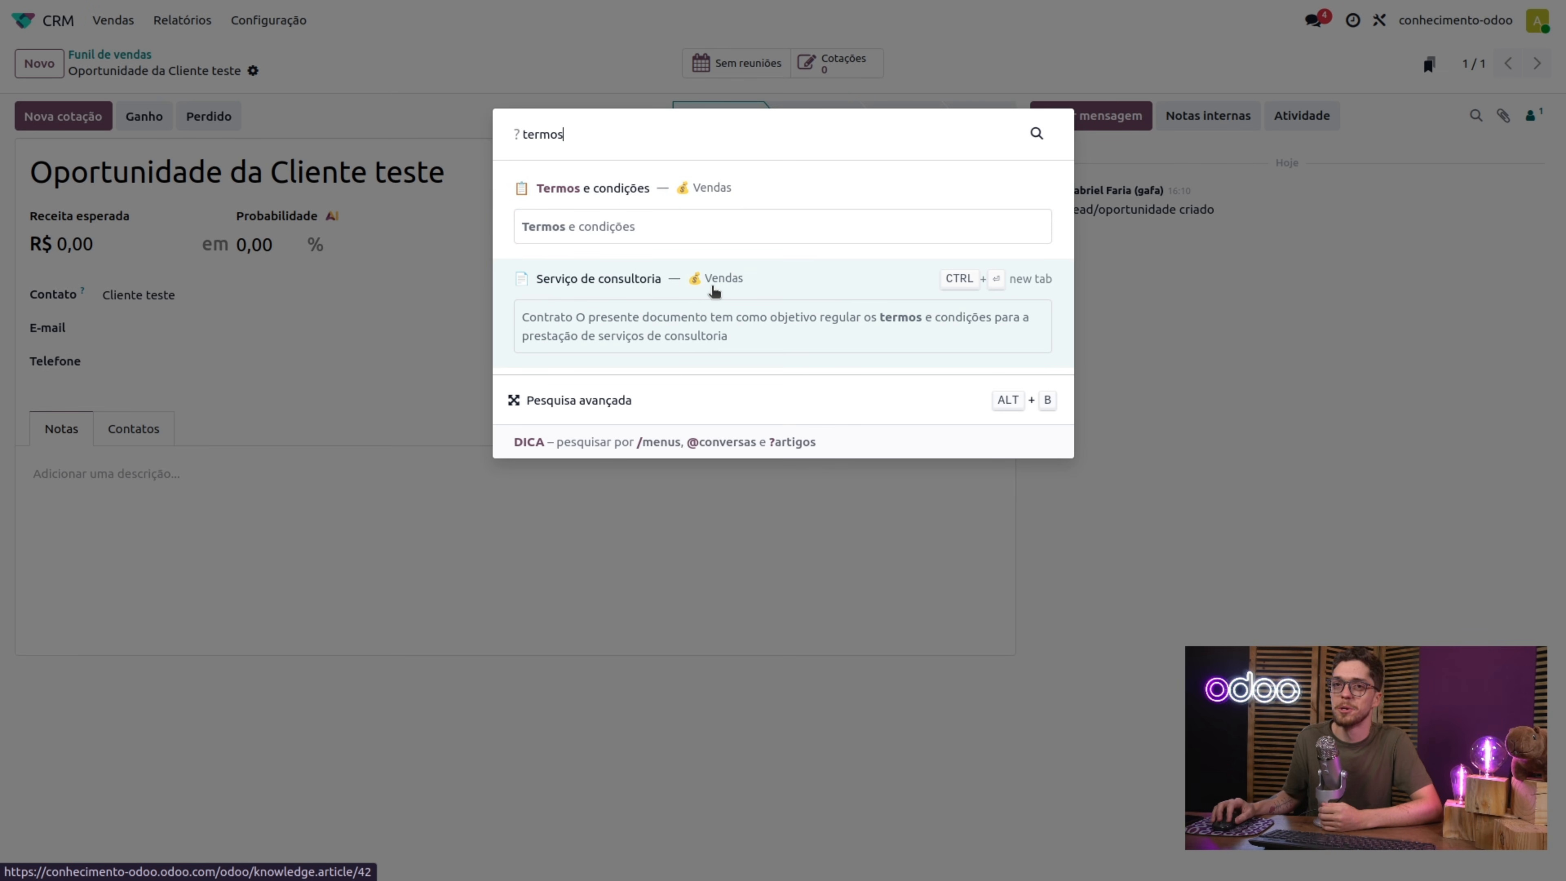
pyautogui.click(793, 283)
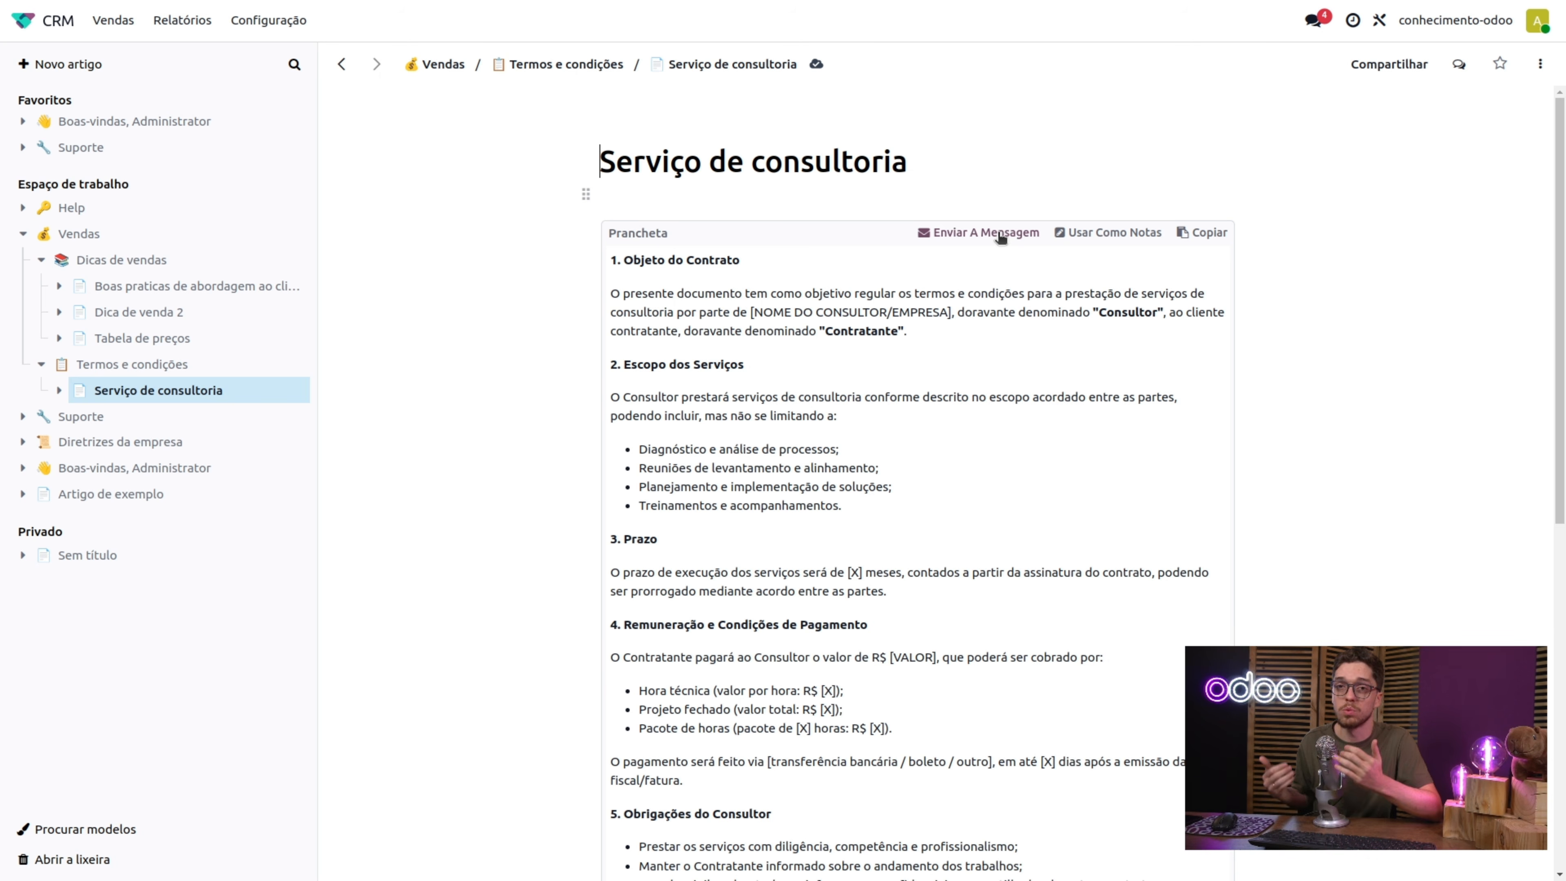
# - Use the article's Prancheta contract text as the opportunity's notes and review the inserted clauses
pyautogui.click(1092, 234)
pyautogui.scroll(10, 257, 343)
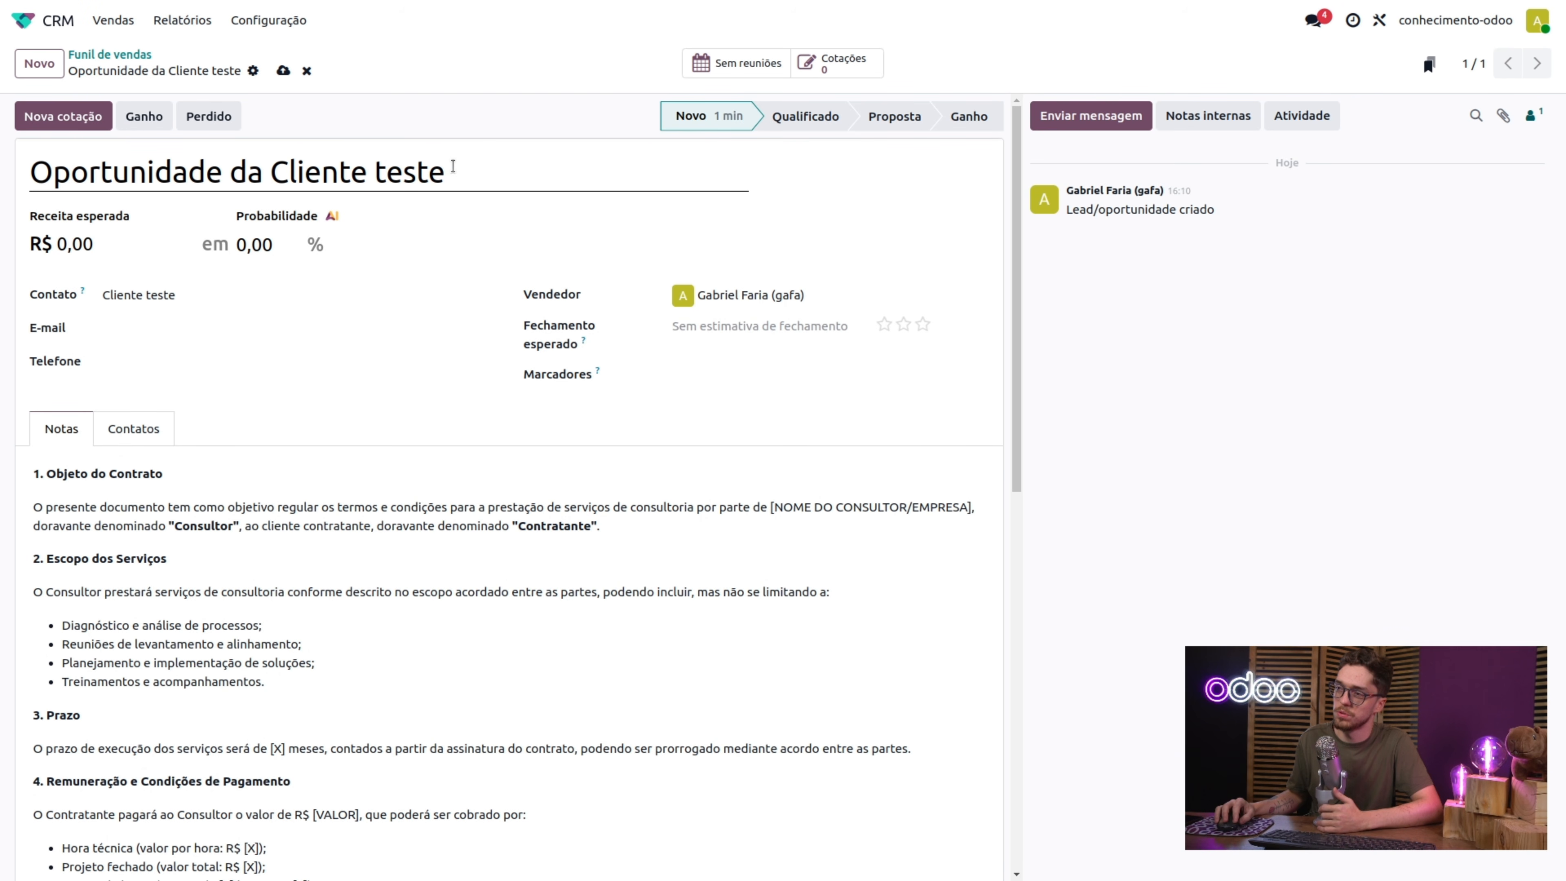
pyautogui.scroll(-8, 264, 335)
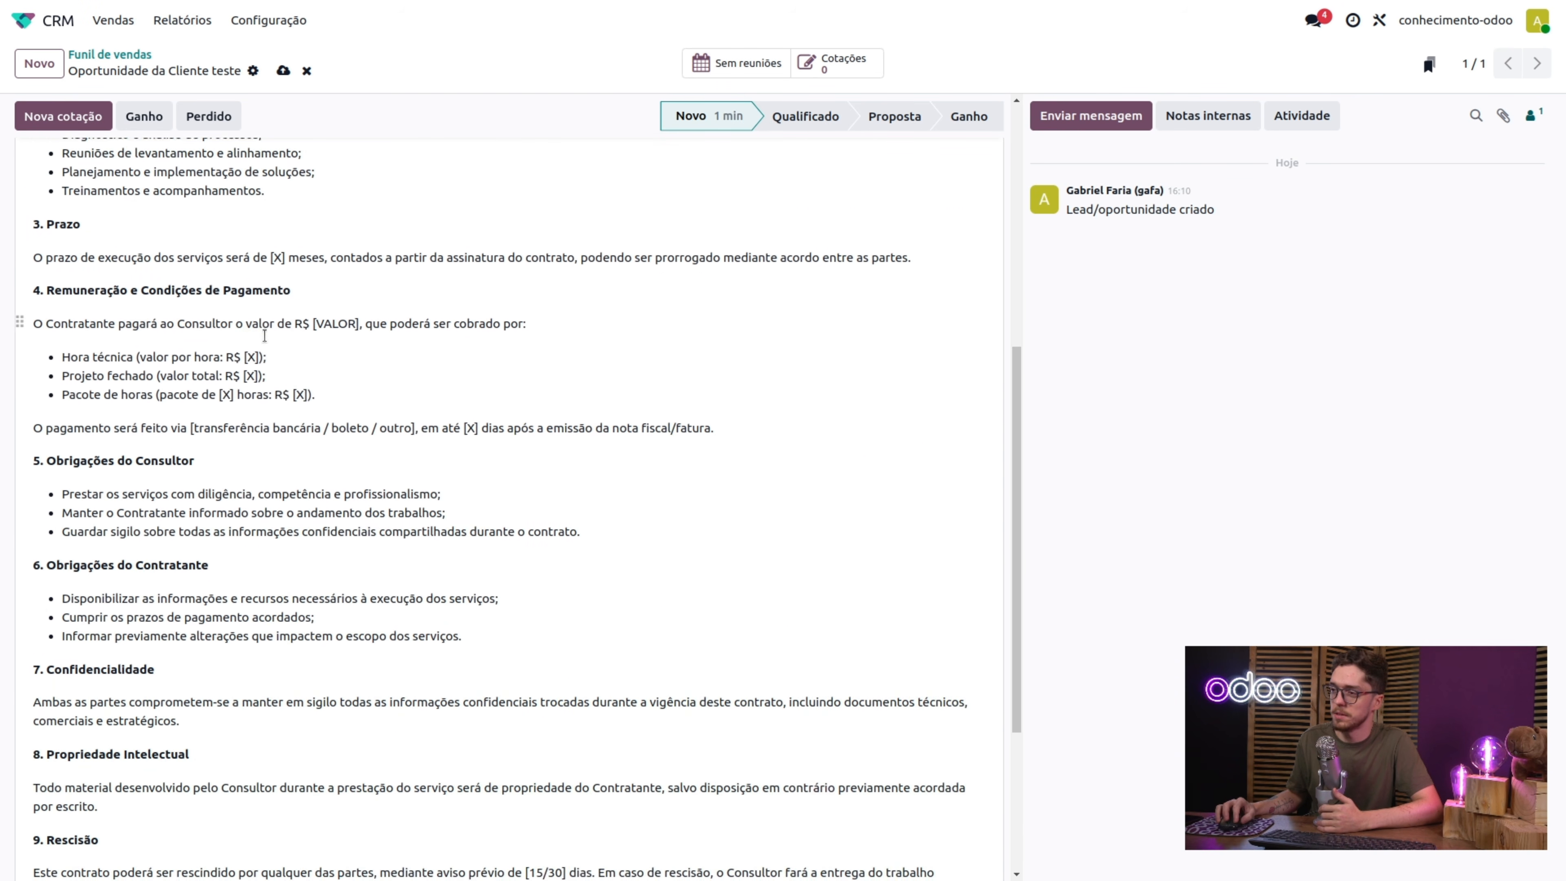
pyautogui.scroll(-5, 265, 336)
pyautogui.scroll(12, 280, 437)
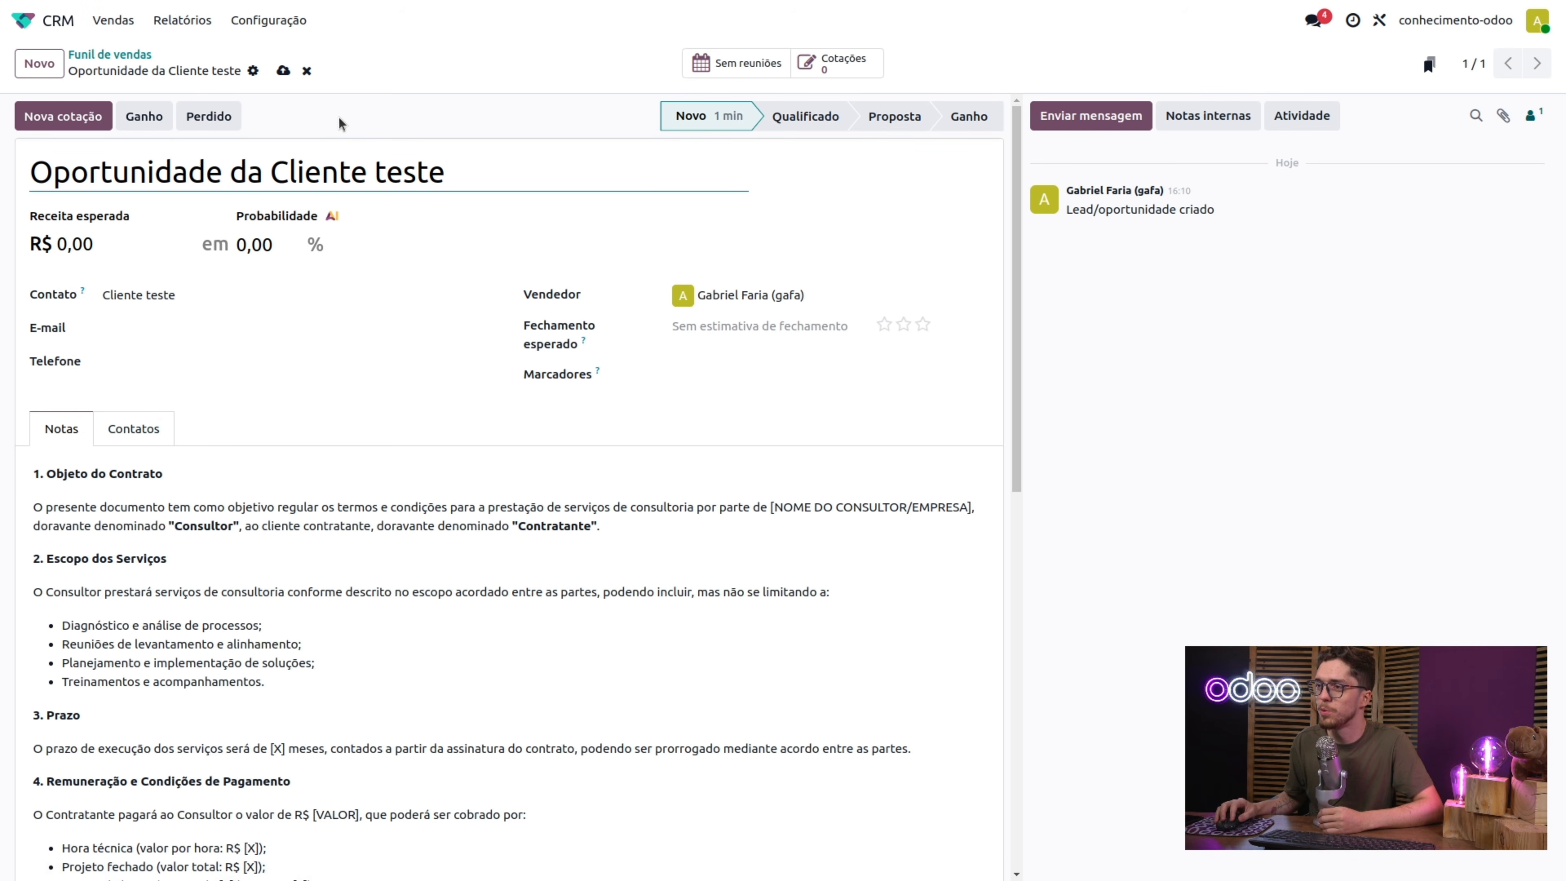
# - Create a new quotation from the Cliente teste opportunity and locate its empty terms and conditions field
pyautogui.click(47, 116)
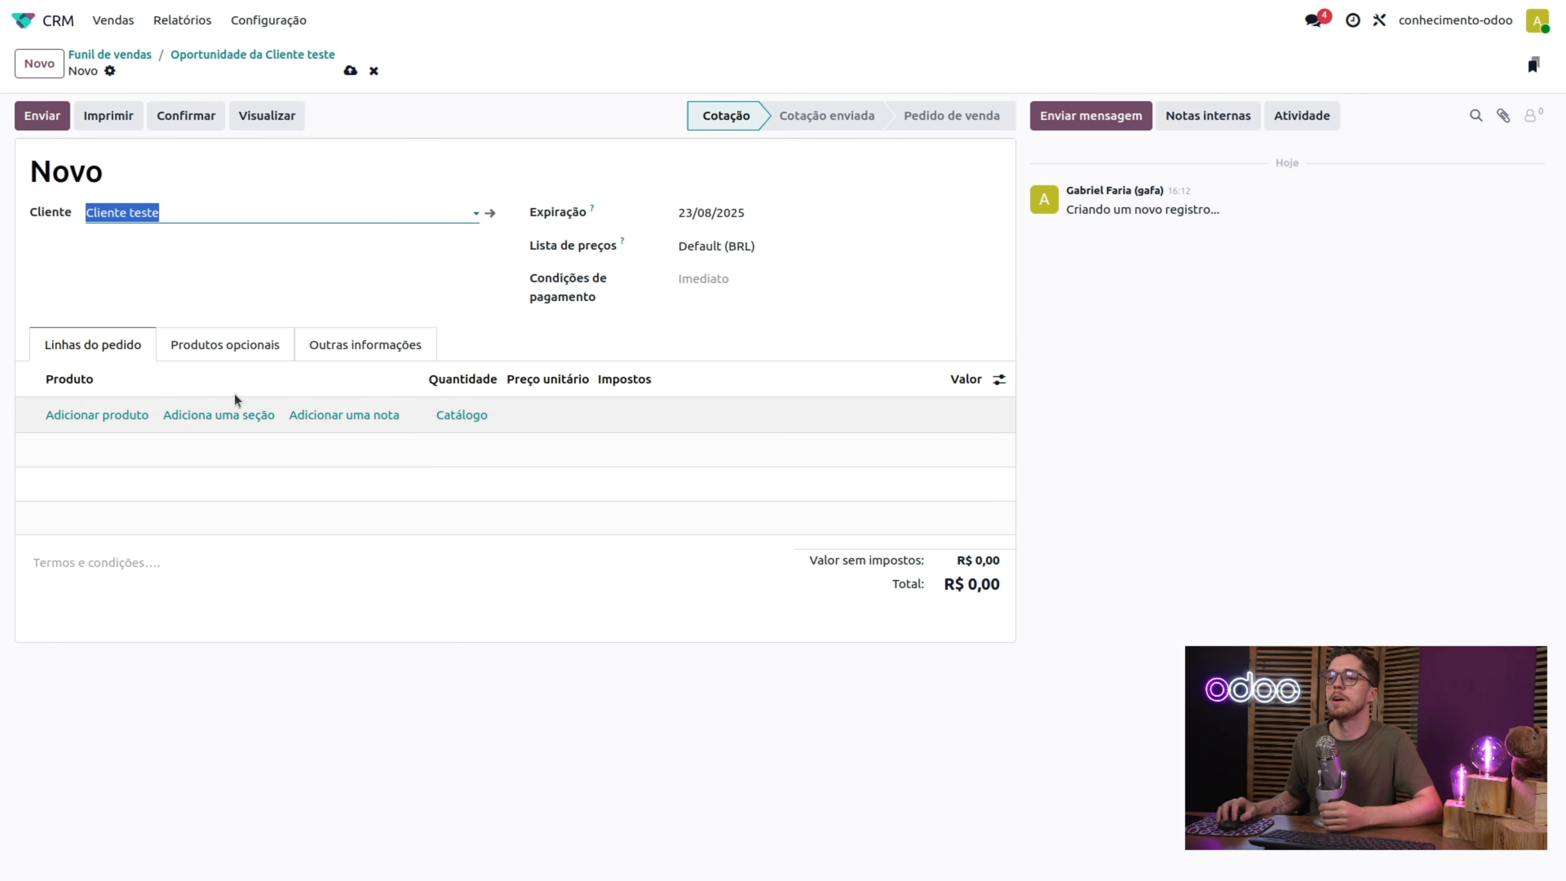
pyautogui.click(119, 558)
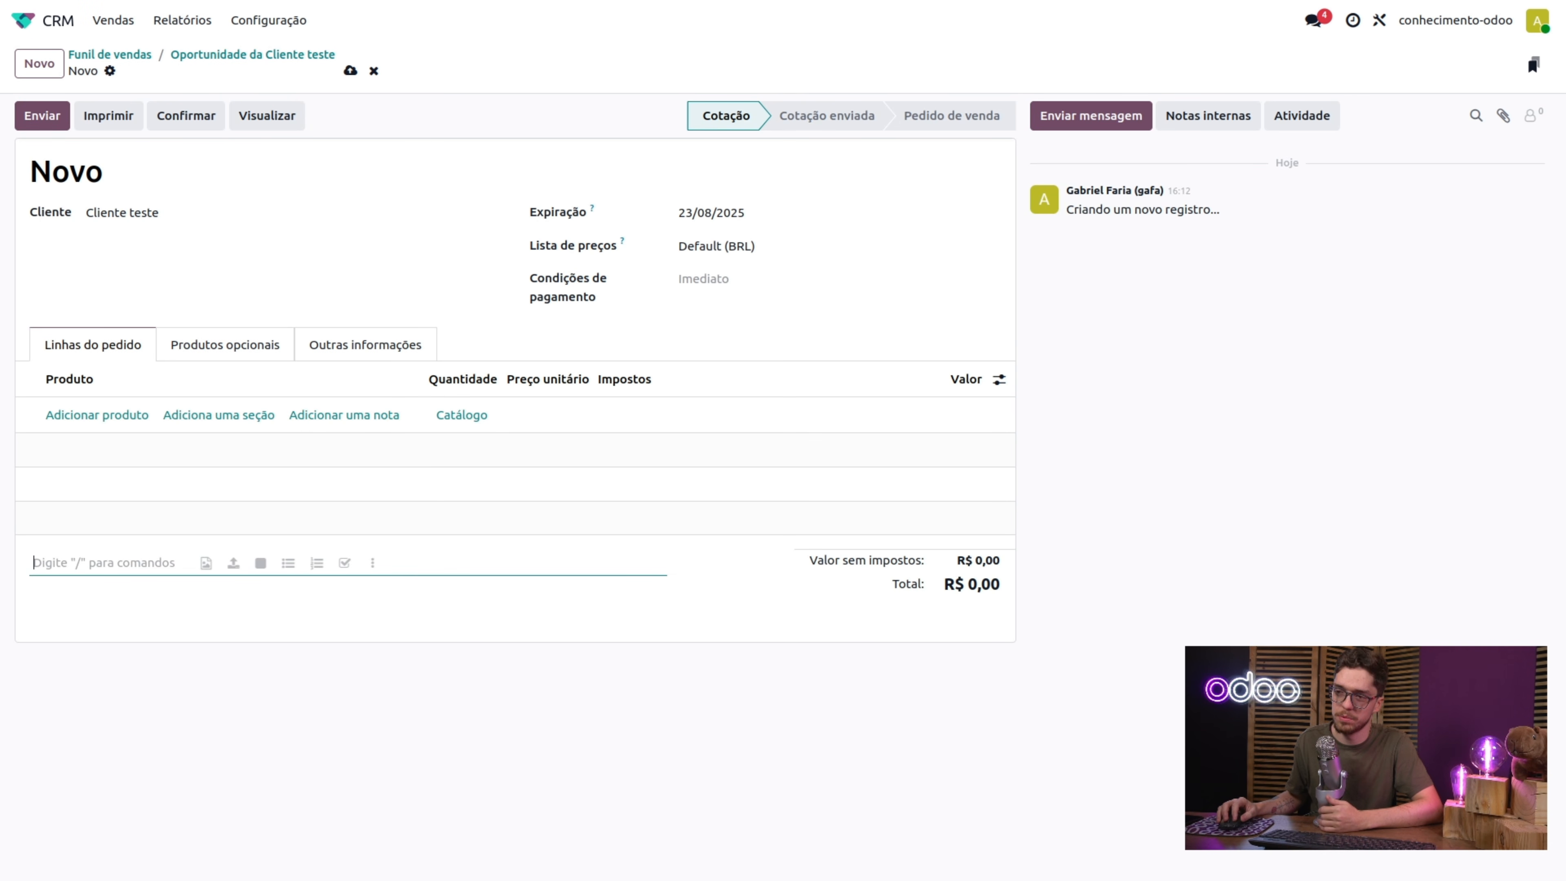
pyautogui.click(586, 737)
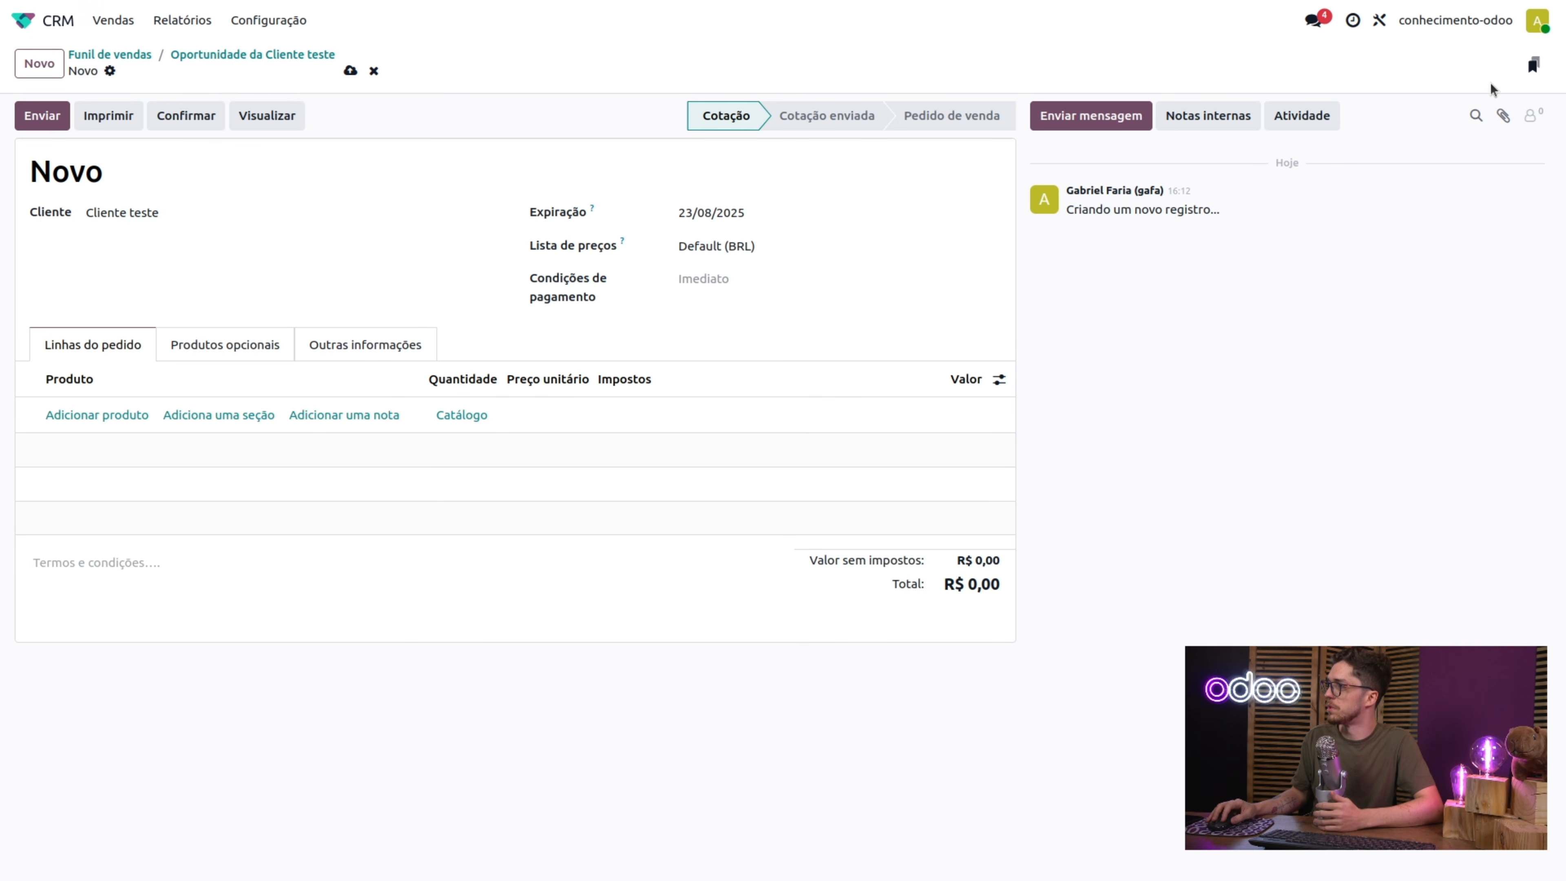
# - From the new quotation, search the Knowledge articles for "termos" and open the Serviço de consultoria article
pyautogui.click(1533, 64)
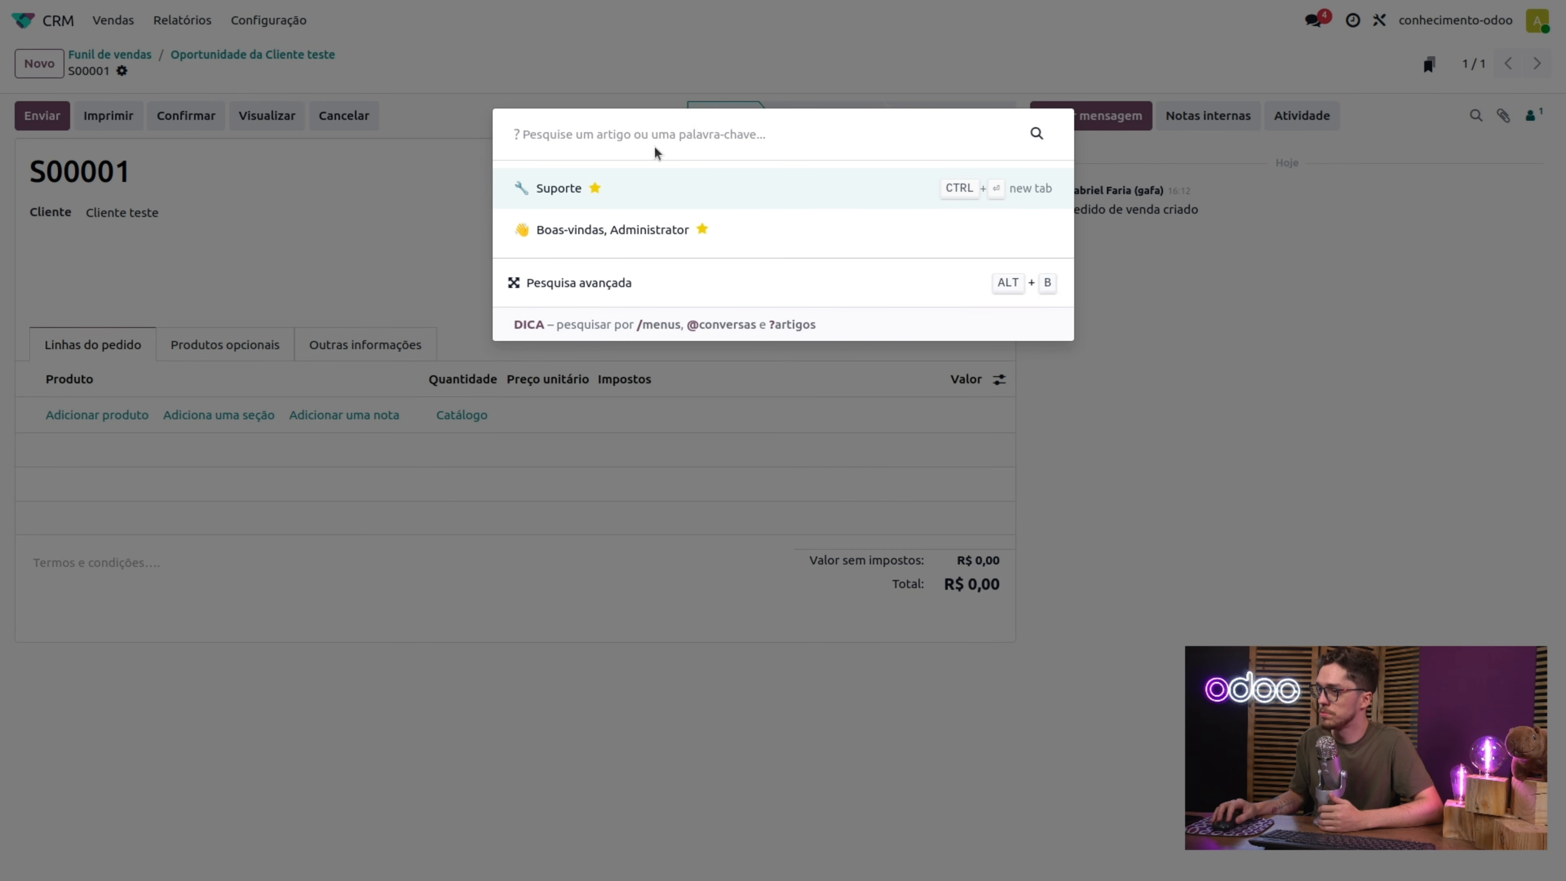
pyautogui.write('ter')
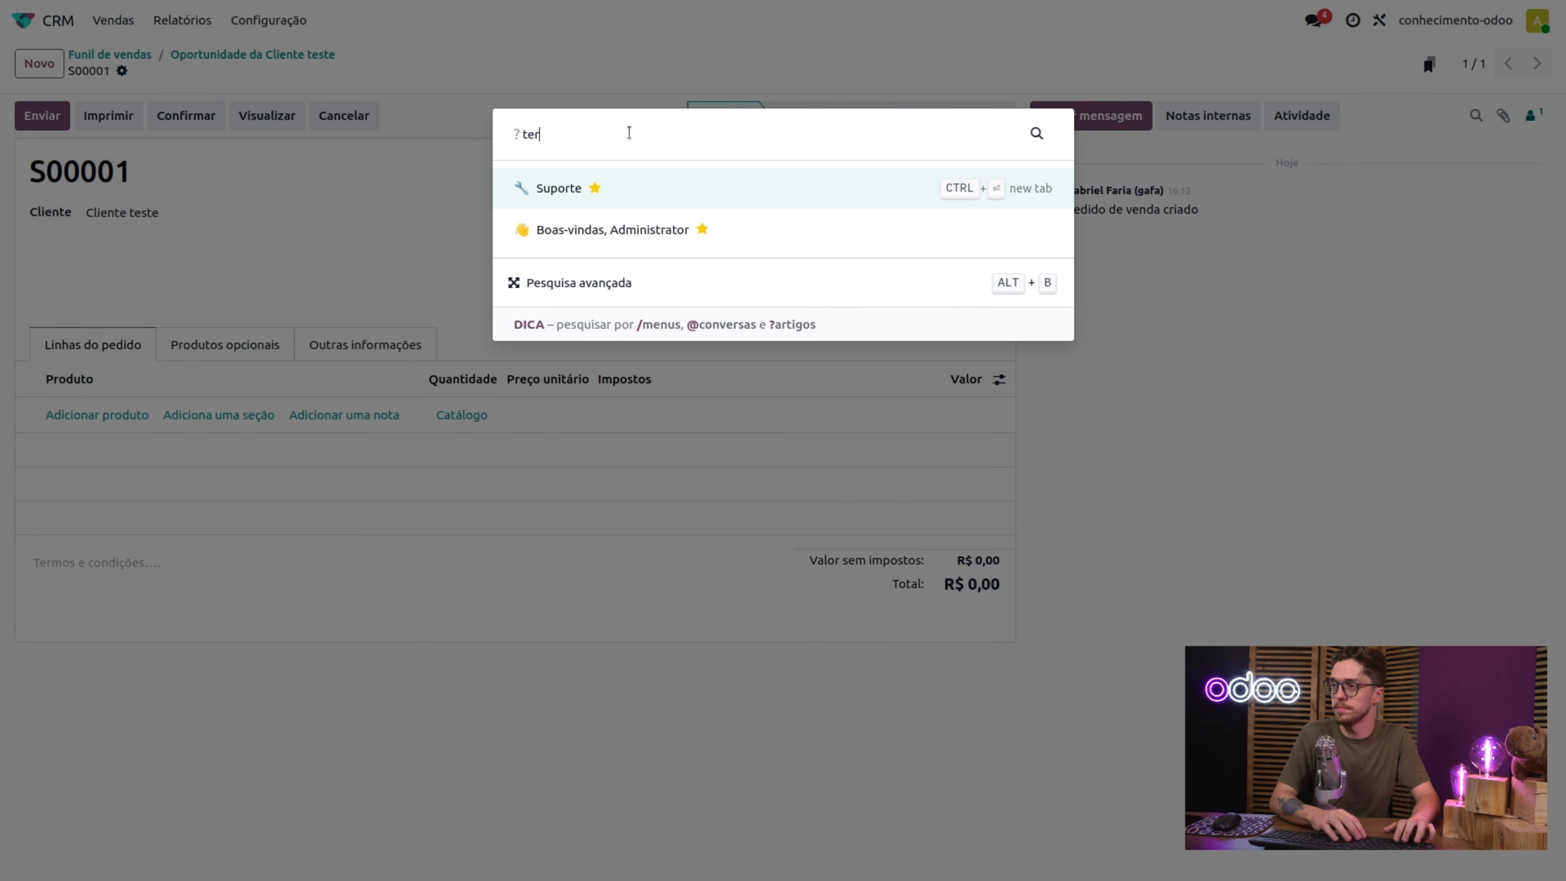
pyautogui.write('mos')
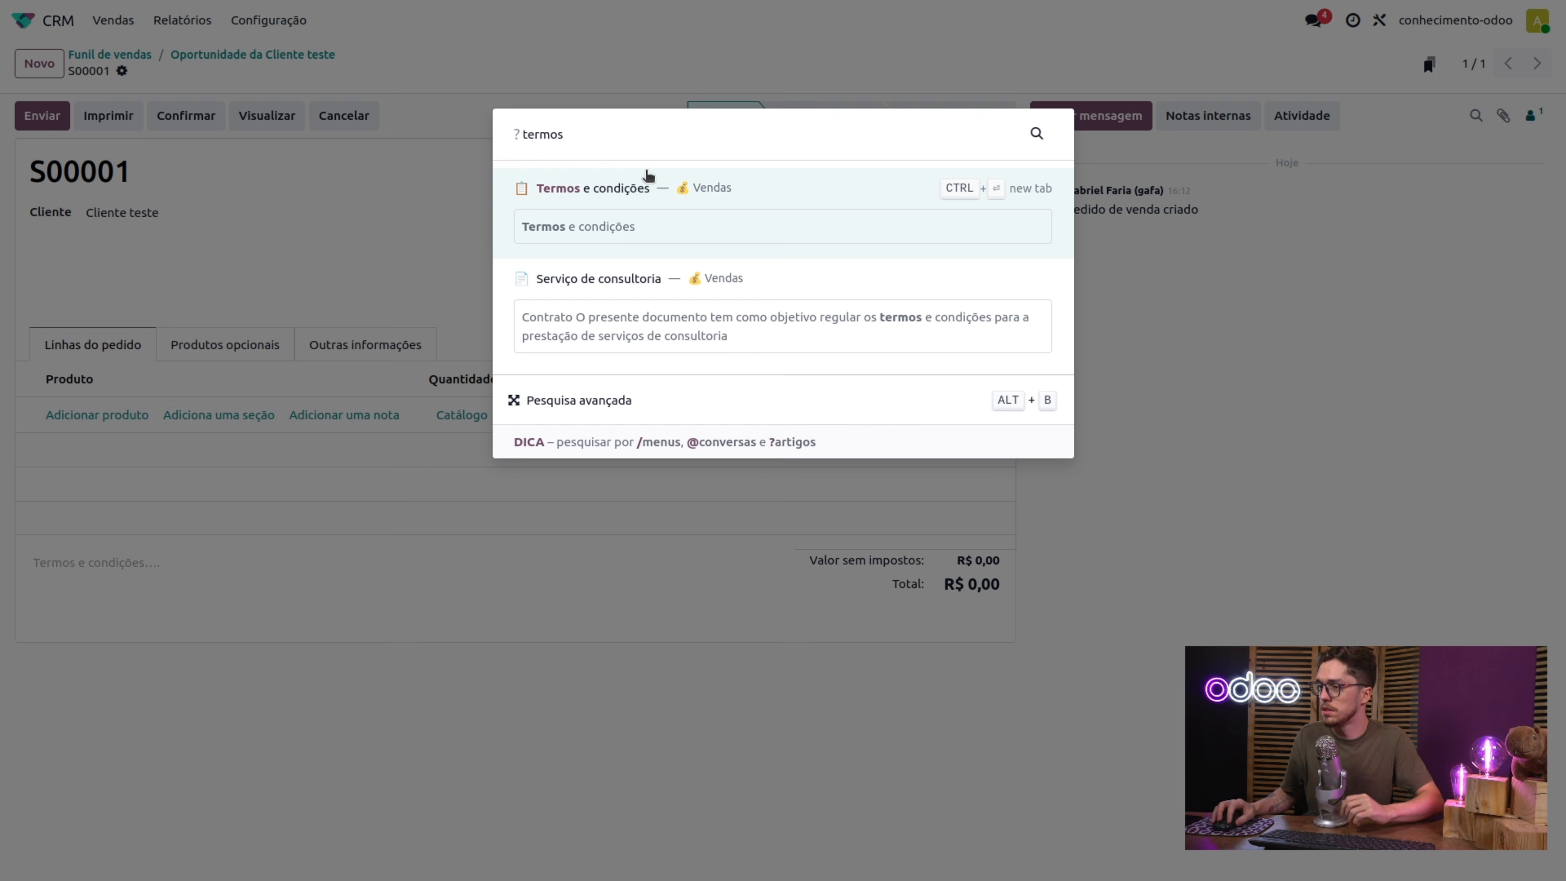
pyautogui.click(603, 290)
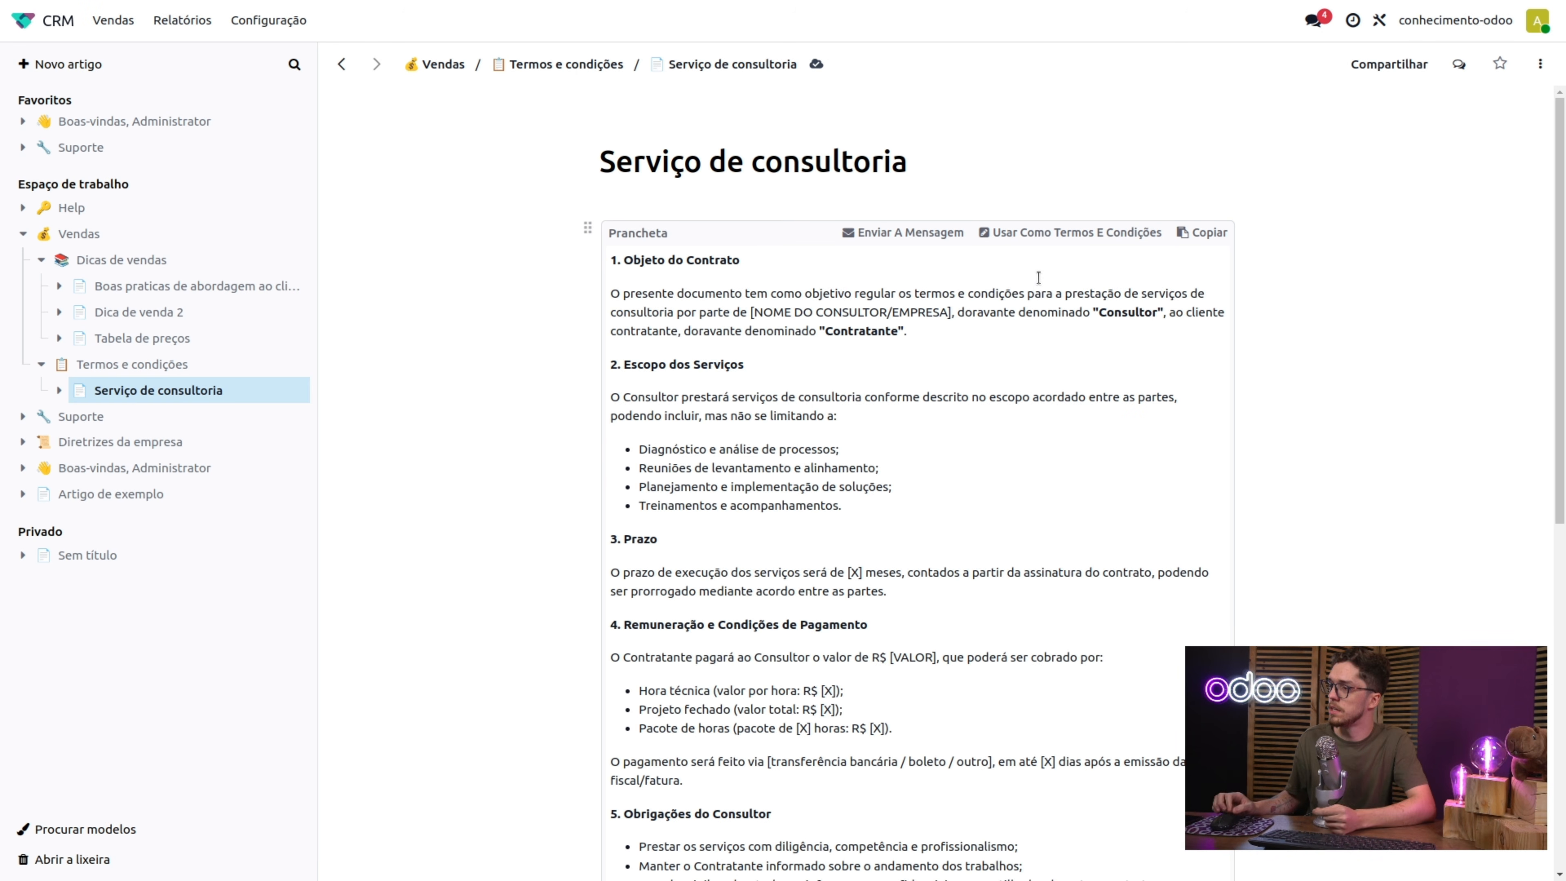
# - Use the article's Prancheta contract text as the quotation's terms and conditions and review the inserted clauses
pyautogui.click(1066, 234)
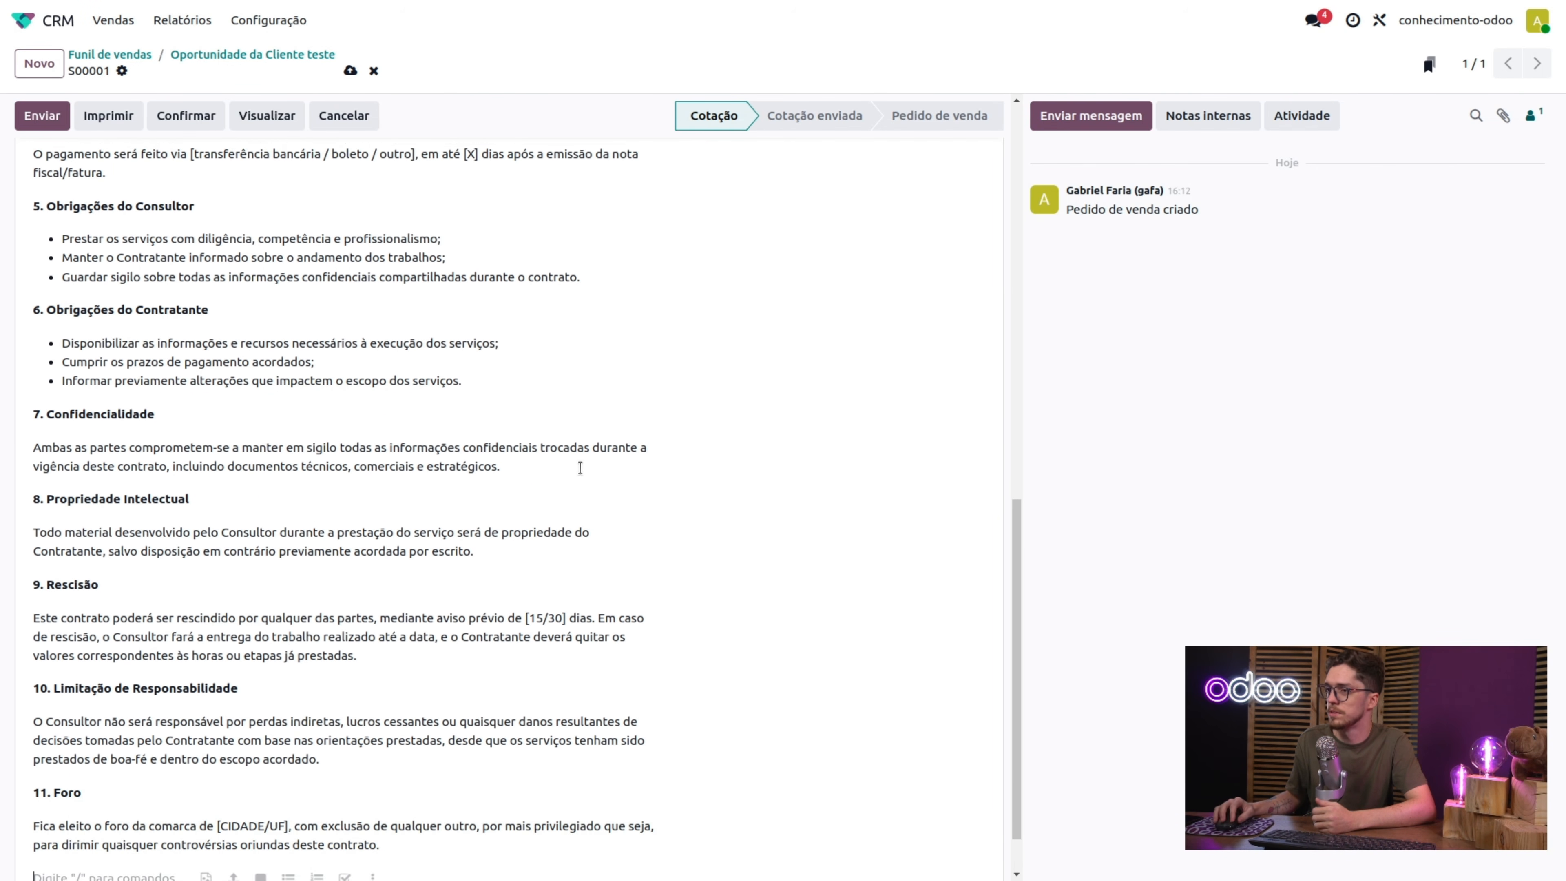
pyautogui.scroll(8, 551, 467)
pyautogui.scroll(7, 555, 462)
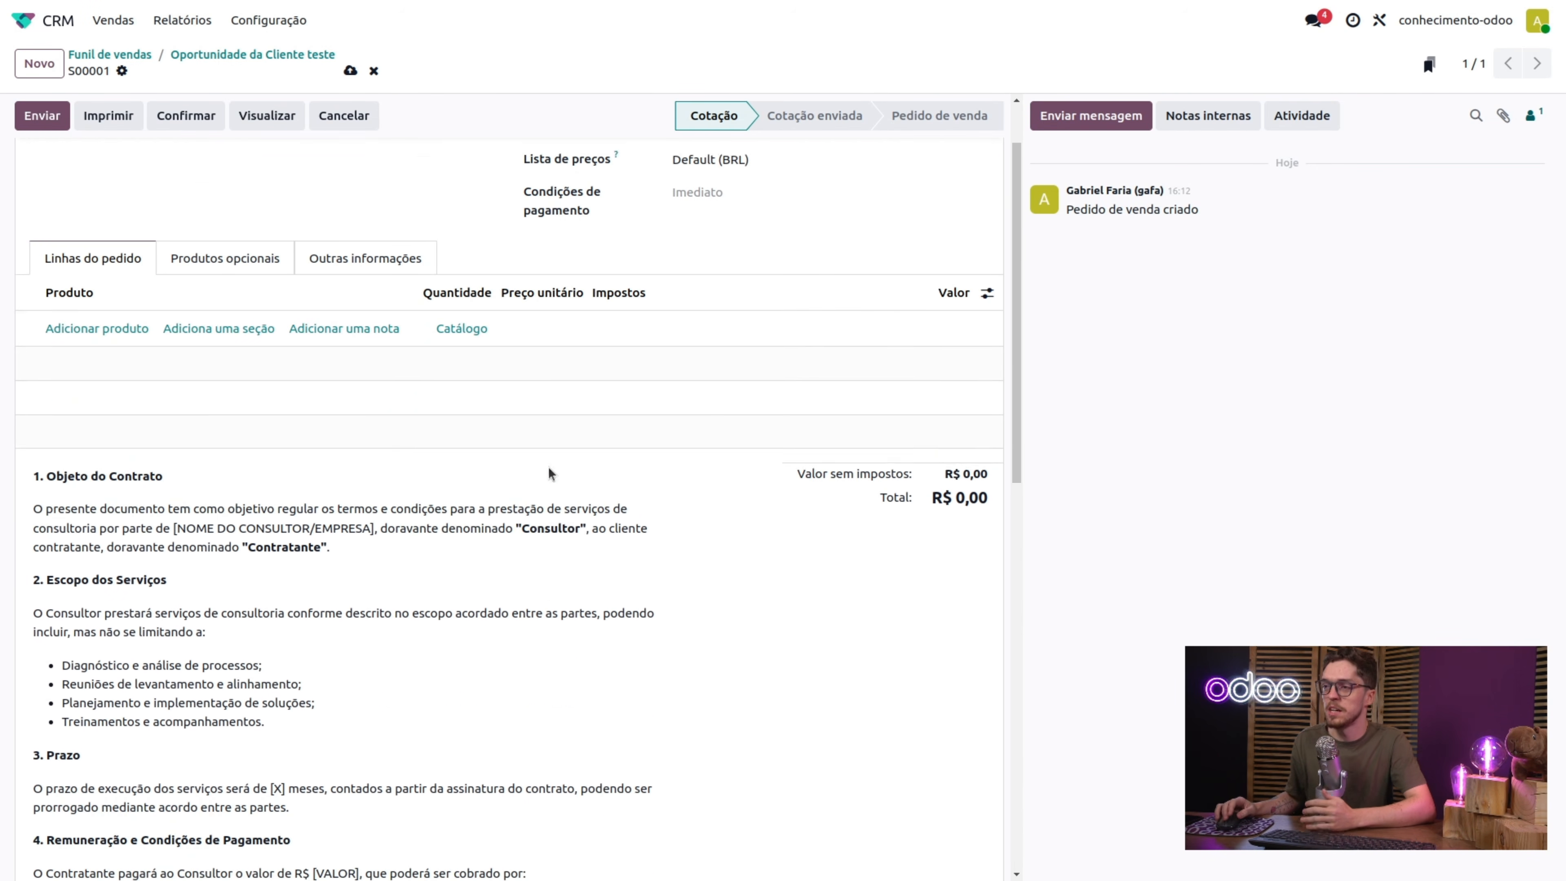